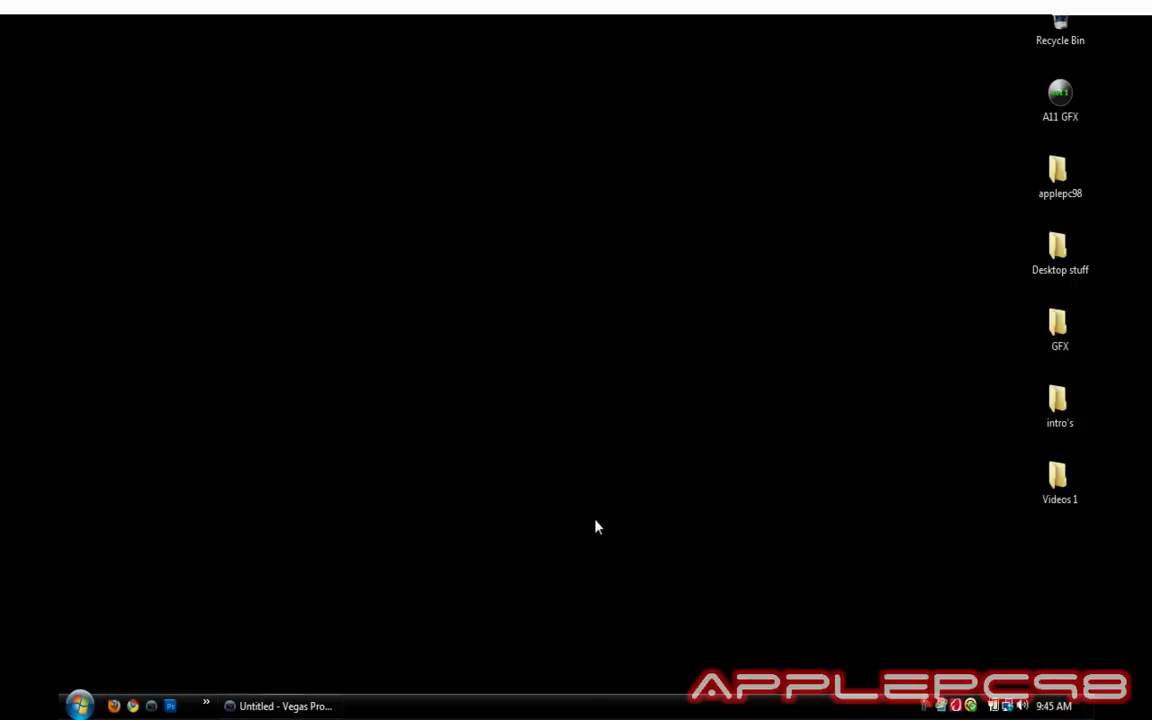
Restore the minimized Untitled Vegas Pro project window from the taskbar.
{"action": "left_click", "coordinate": [314, 707]}
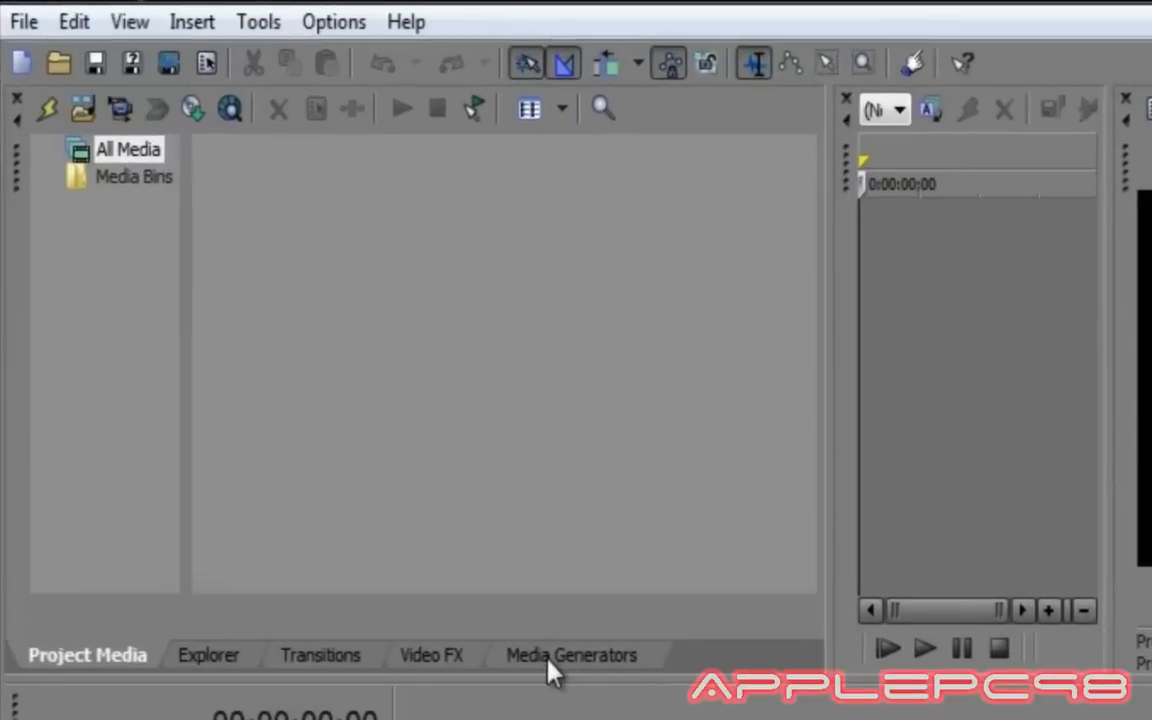
Drop the ProType Titler Empty preset at the timeline start, opening its 1280x720 title editor.
{"action": "left_click", "coordinate": [441, 509]}
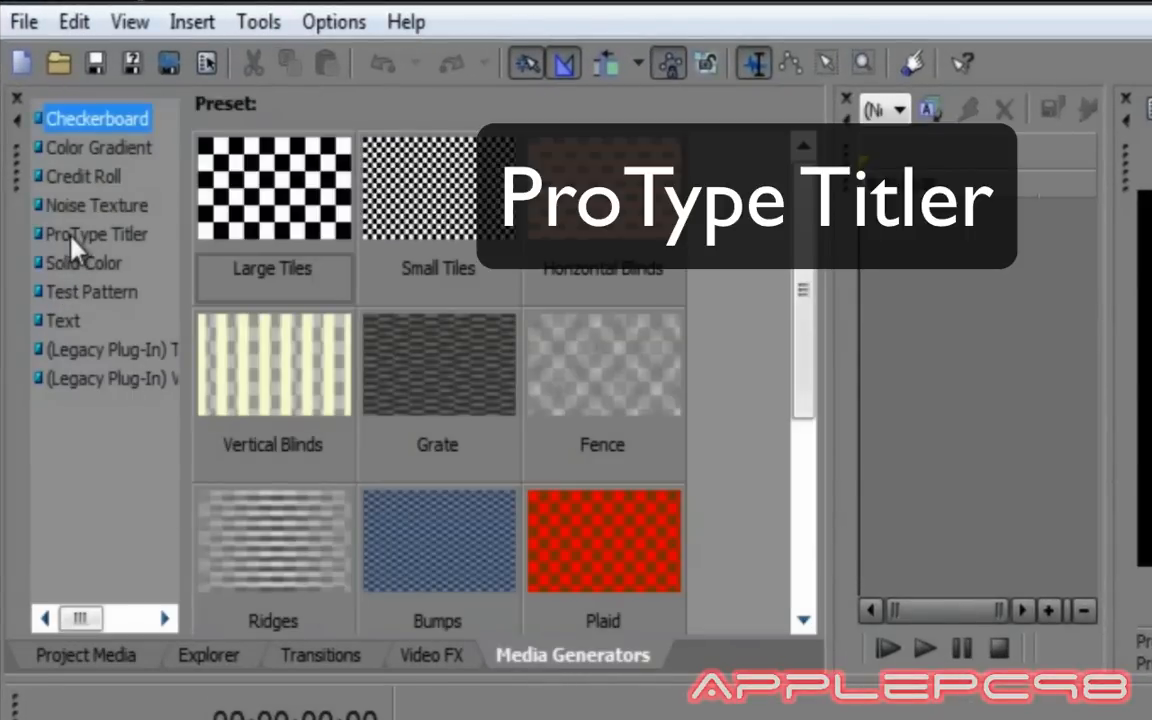
{"action": "left_click", "coordinate": [80, 236]}
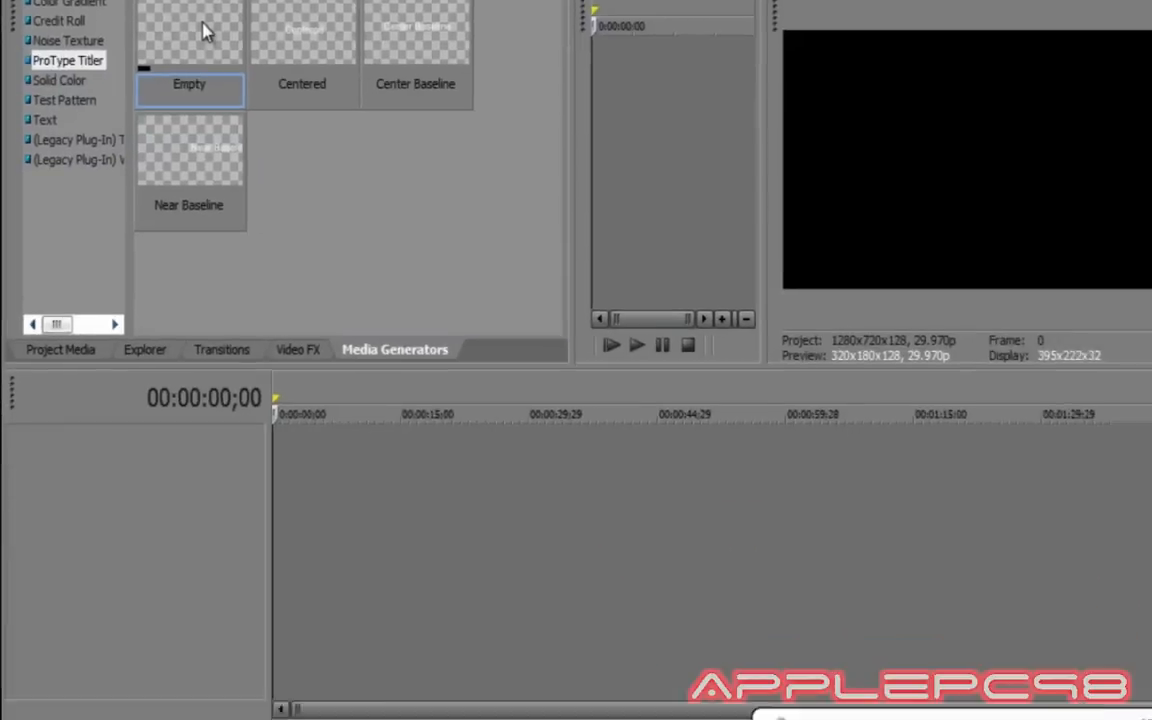
{"action": "left_click_drag", "start_coordinate": [298, 190], "coordinate": [465, 719]}
{"action": "left_click_drag", "start_coordinate": [295, 400], "coordinate": [265, 402]}
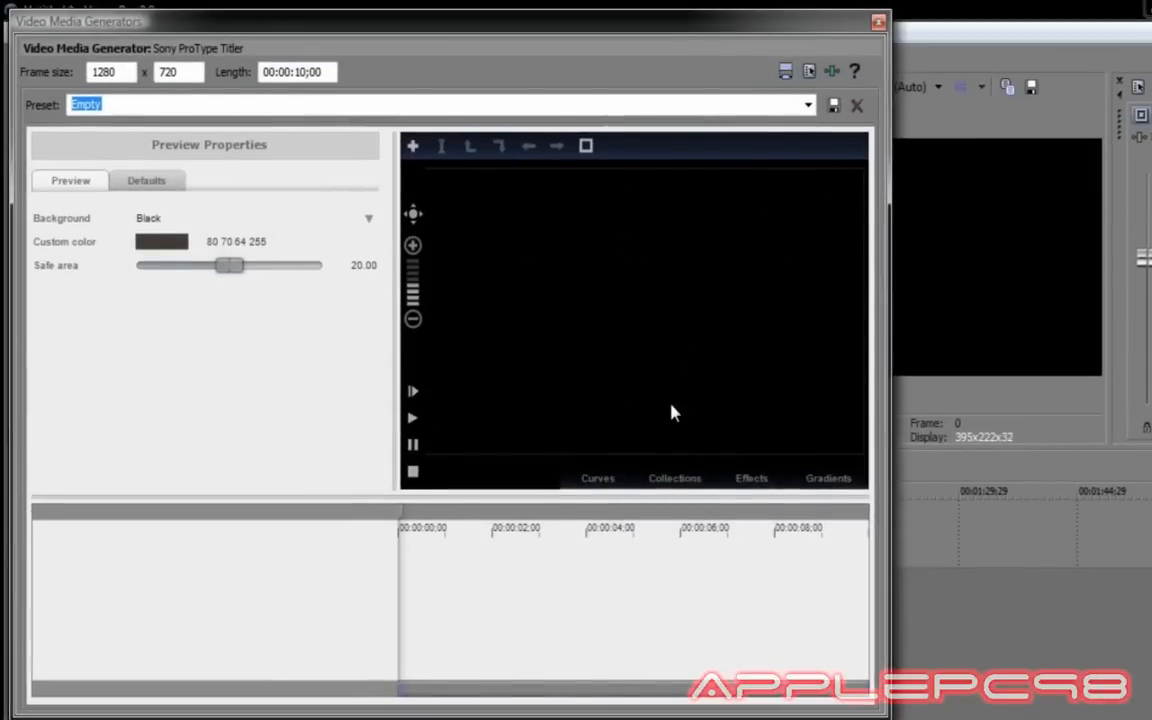
Apply the Fly in collection to the title, scrub to about 4 seconds, and select its text.
{"action": "left_click", "coordinate": [672, 482]}
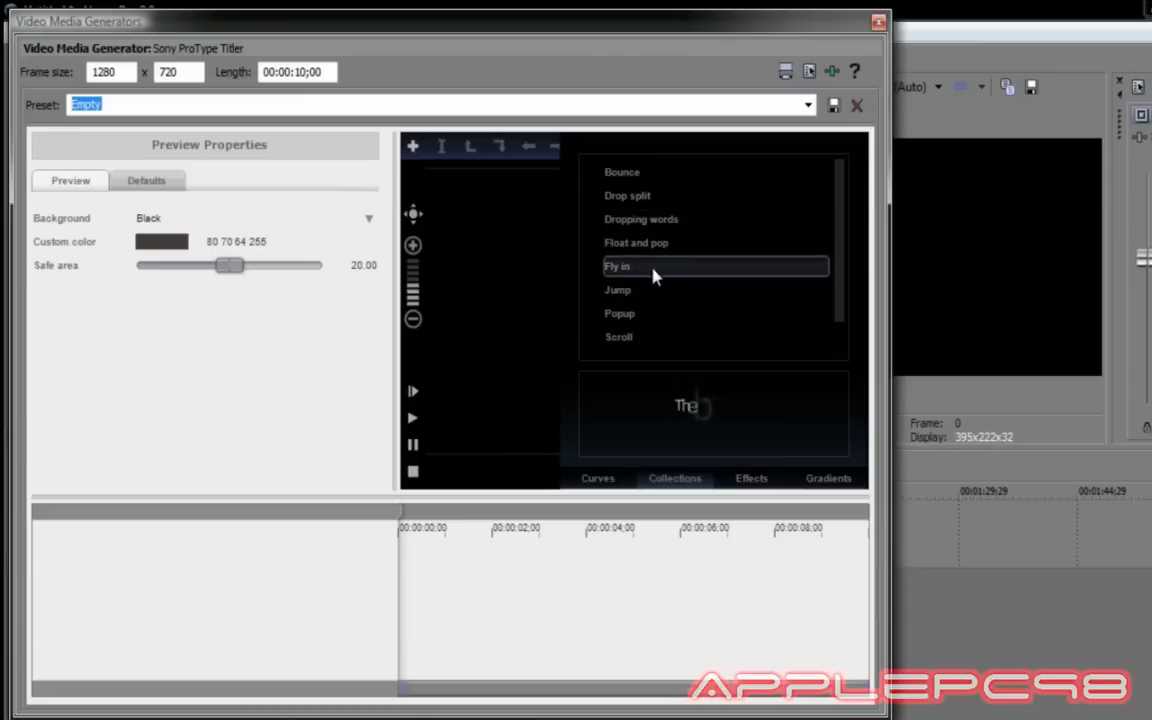
{"action": "left_click", "coordinate": [623, 276]}
{"action": "left_click_drag", "start_coordinate": [626, 265], "coordinate": [496, 600]}
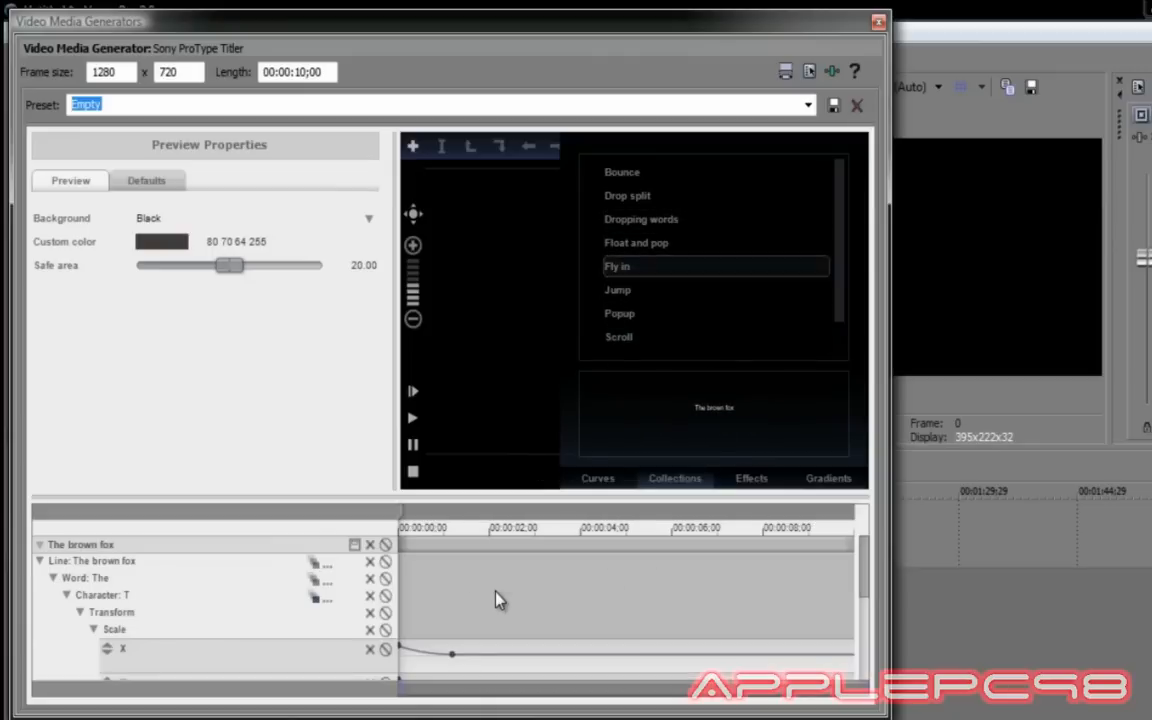
{"action": "left_click", "coordinate": [676, 488]}
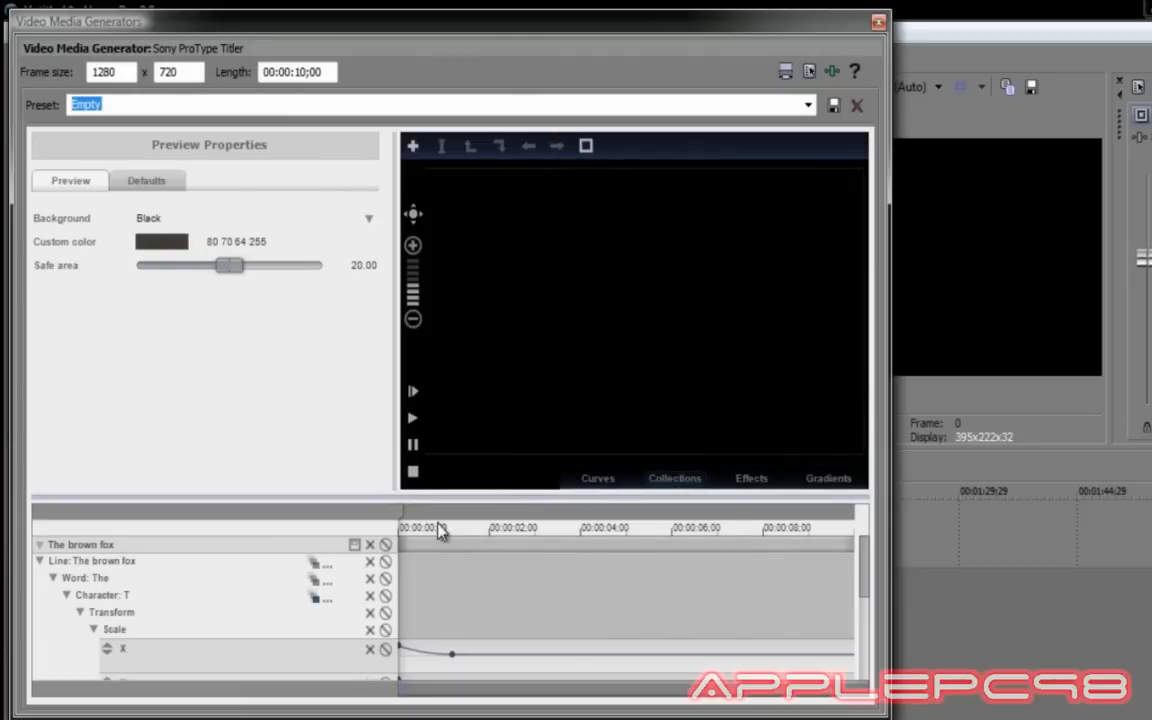
{"action": "left_click_drag", "start_coordinate": [404, 527], "coordinate": [621, 520]}
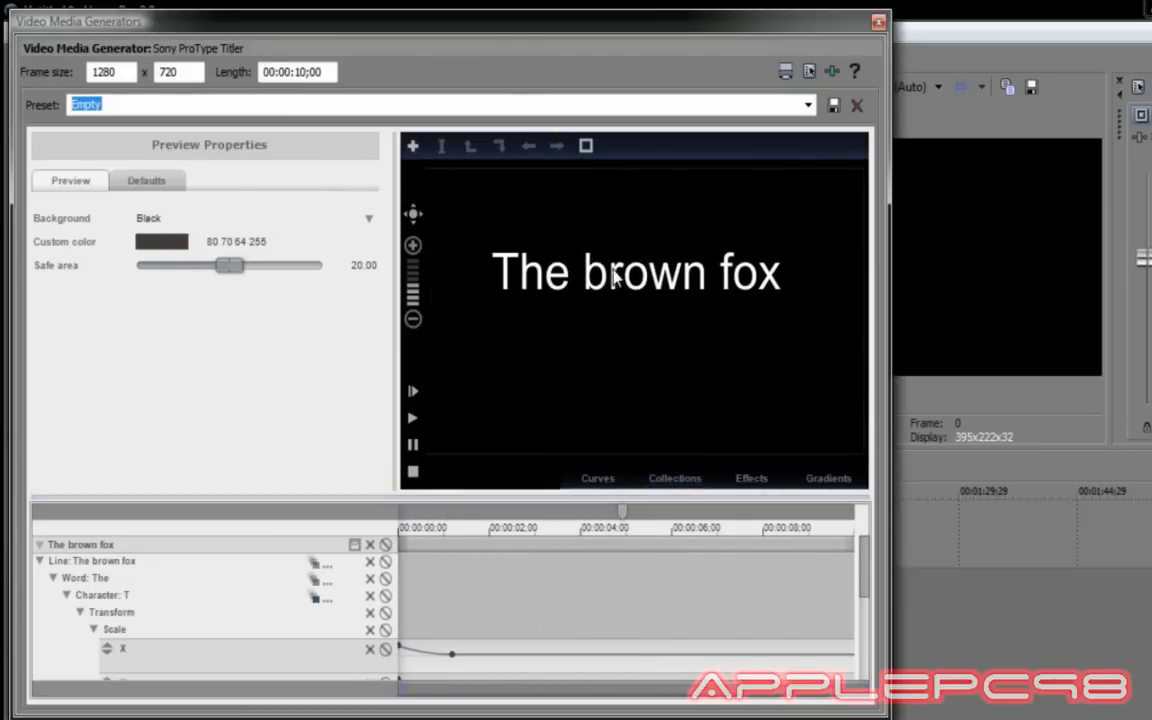
{"action": "left_click", "coordinate": [689, 272]}
Replace 'The brown fox' with the text ApplePC98.
{"action": "left_click", "coordinate": [689, 272]}
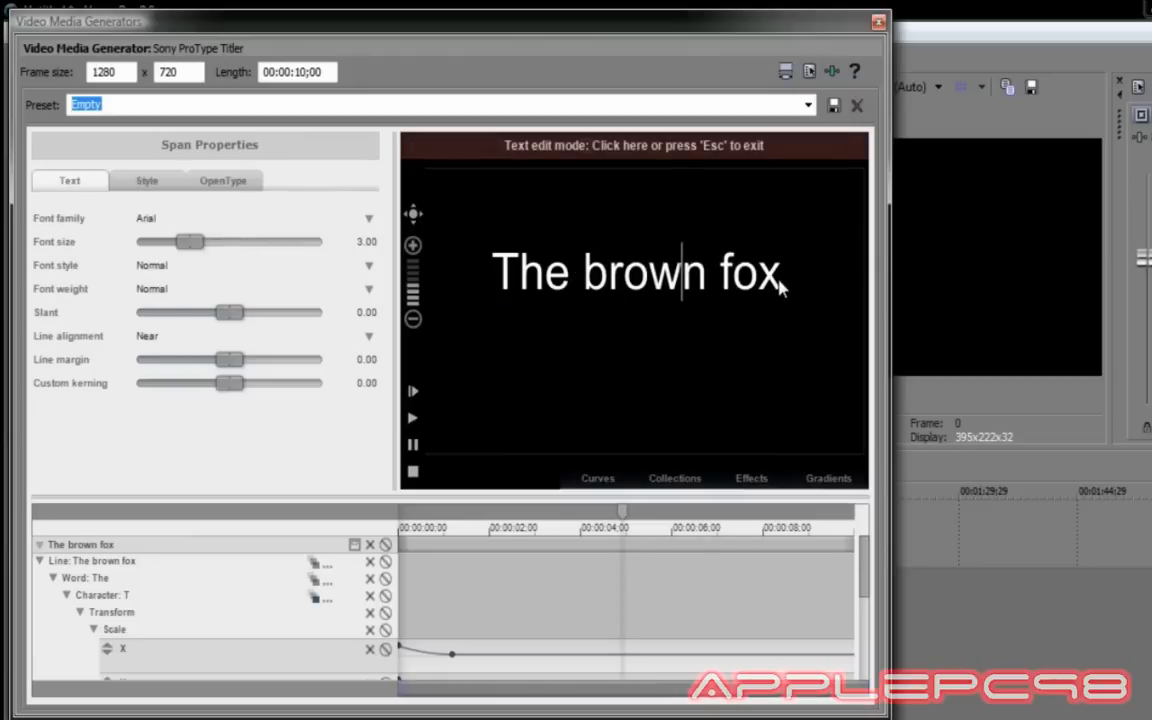
{"action": "left_click_drag", "start_coordinate": [781, 286], "coordinate": [505, 280]}
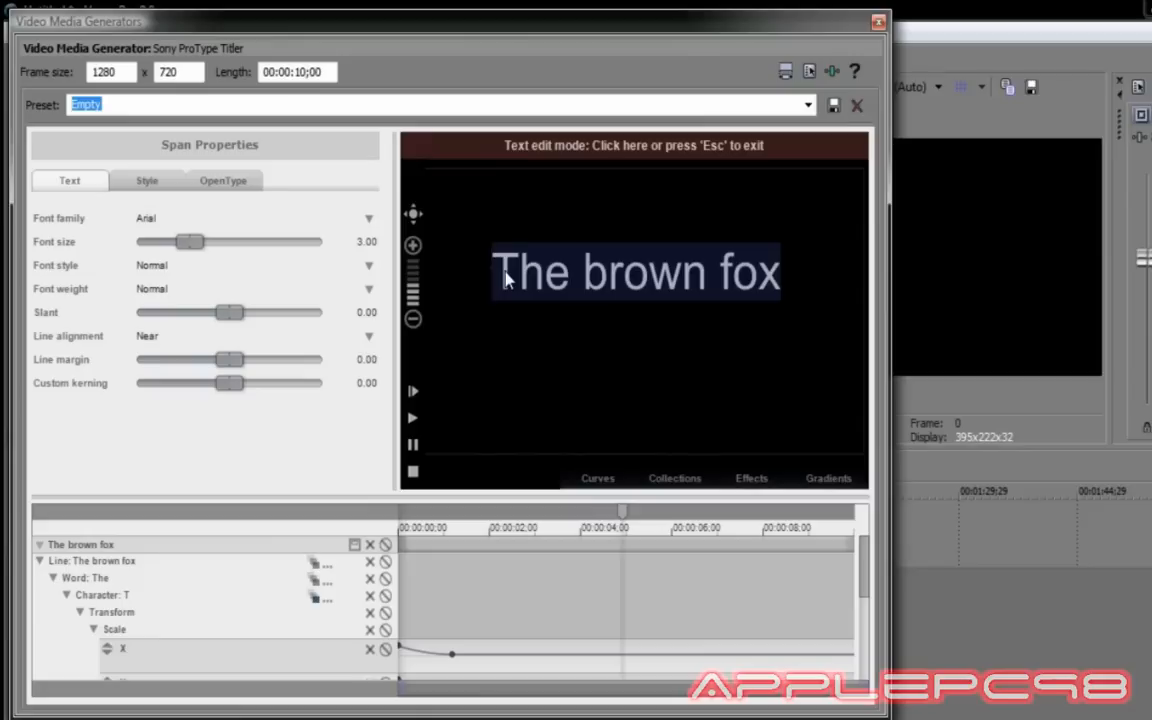
{"action": "type", "text": "Applw"}
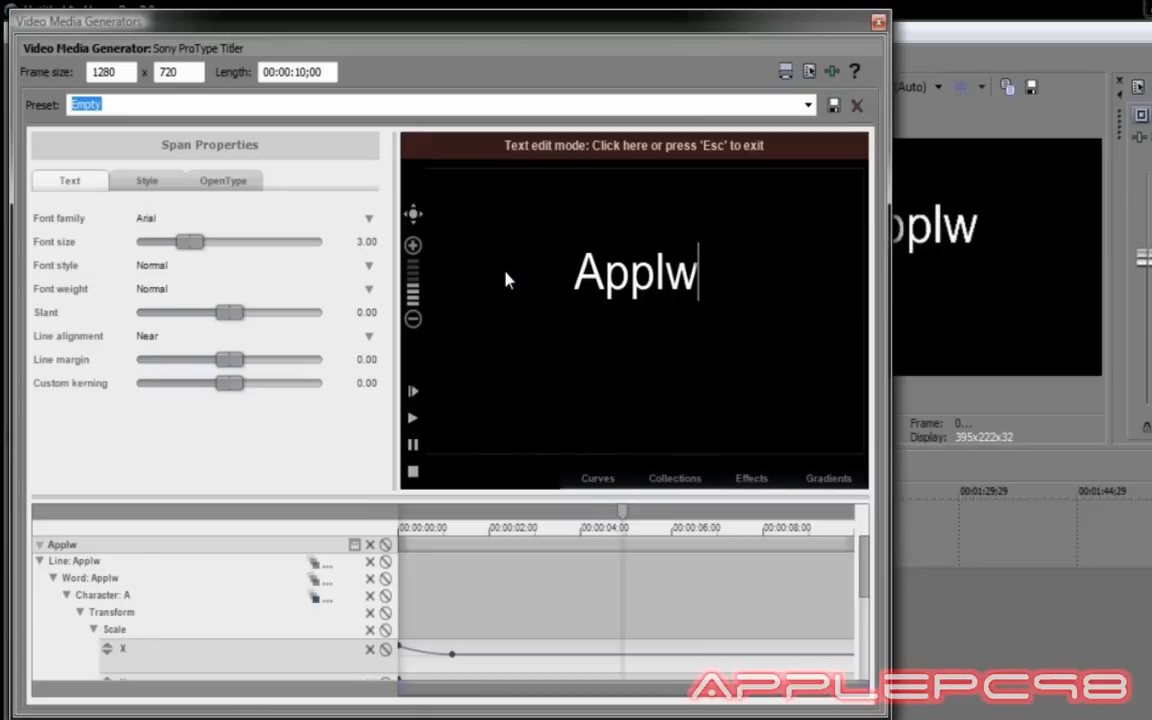
{"action": "key", "text": "BackSpace"}
{"action": "type", "text": "ePC9"}
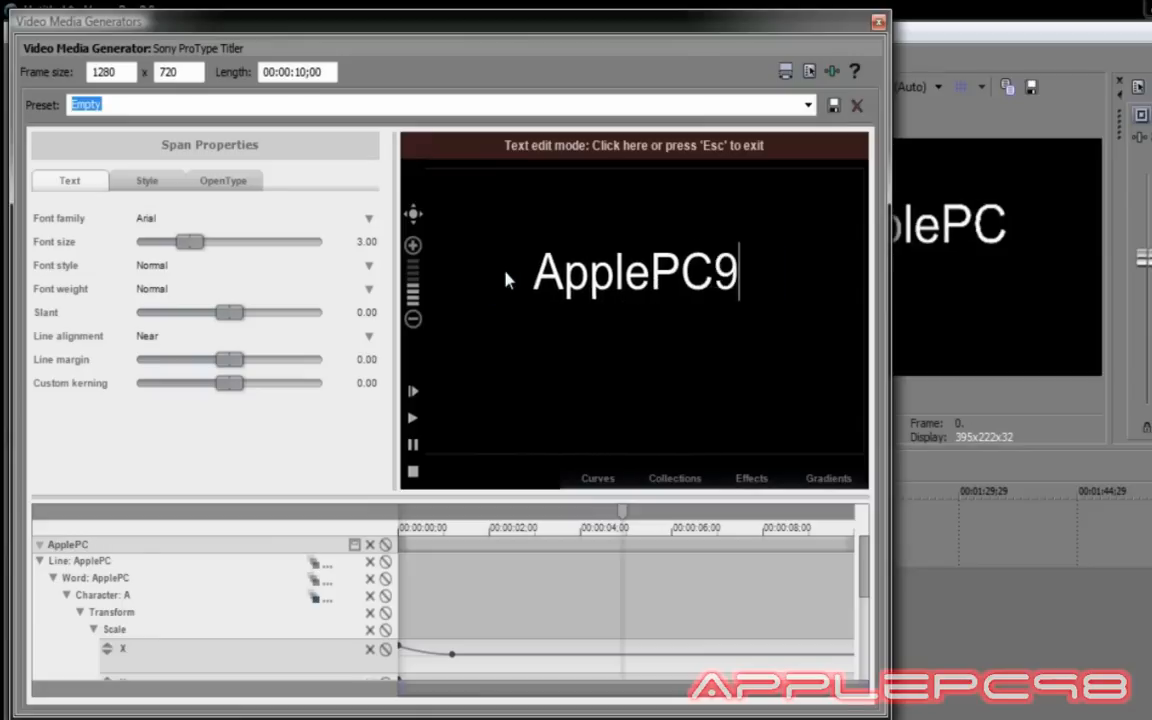
{"action": "type", "text": "8"}
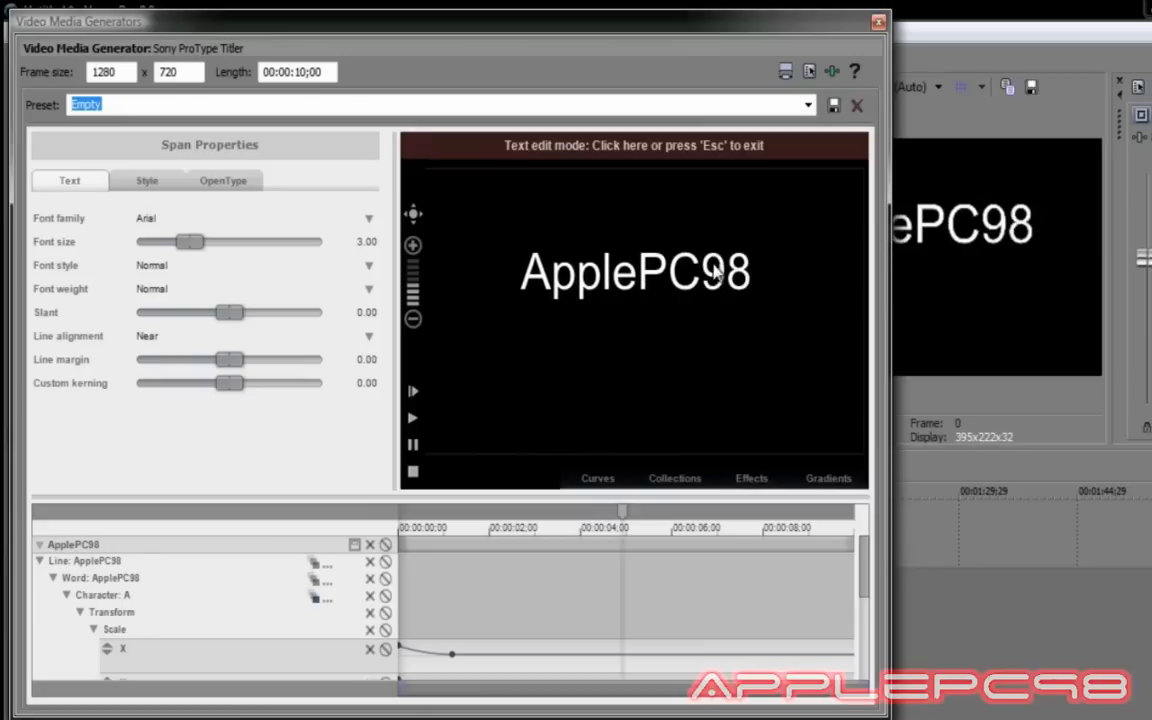
Set the ApplePC98 text in the Space Age font and exit text editing.
{"action": "left_click_drag", "start_coordinate": [753, 272], "coordinate": [530, 285]}
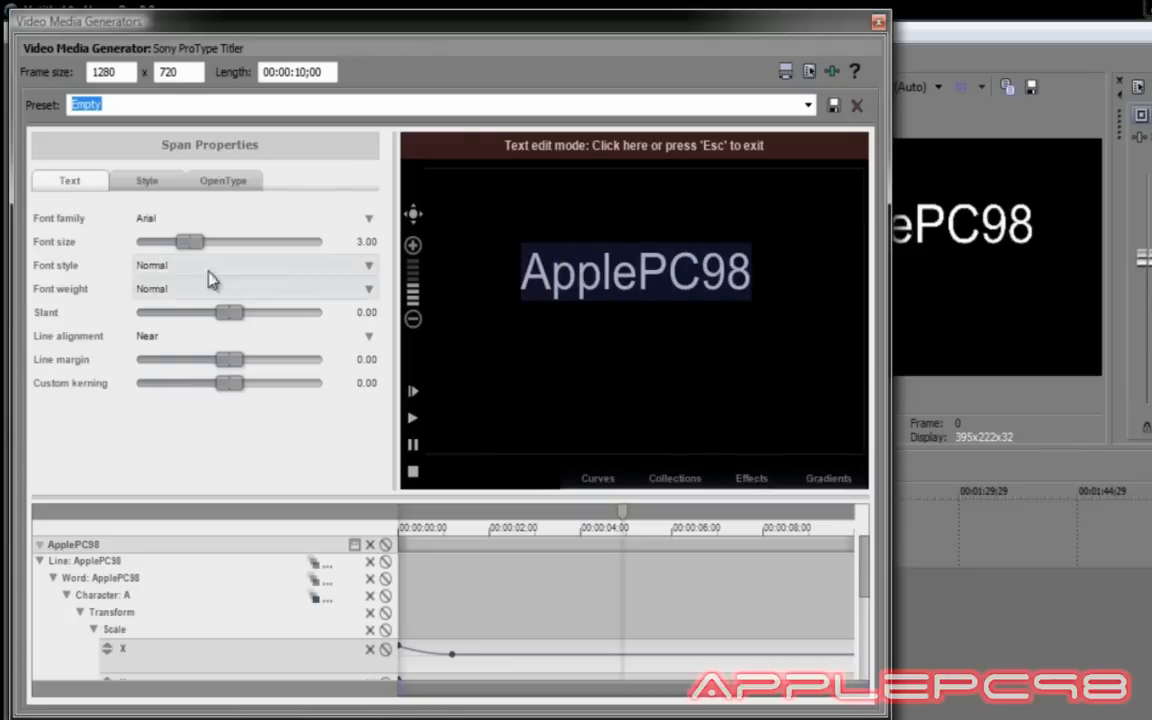
{"action": "left_click", "coordinate": [147, 218]}
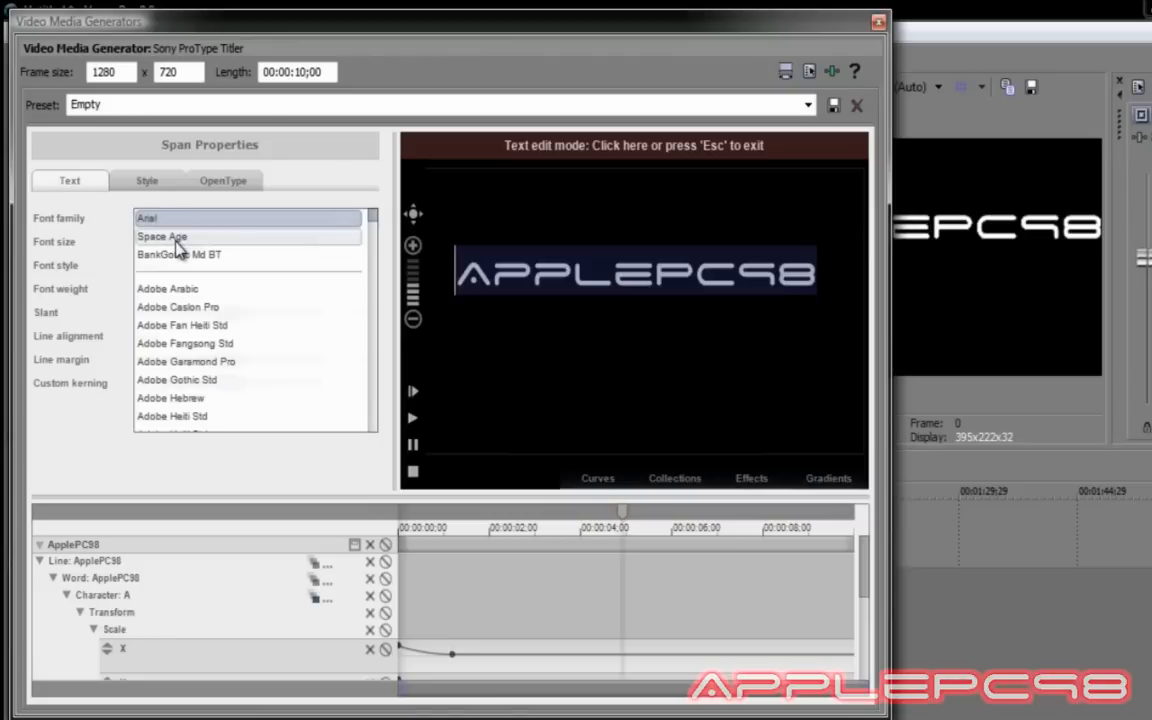
{"action": "left_click", "coordinate": [176, 241]}
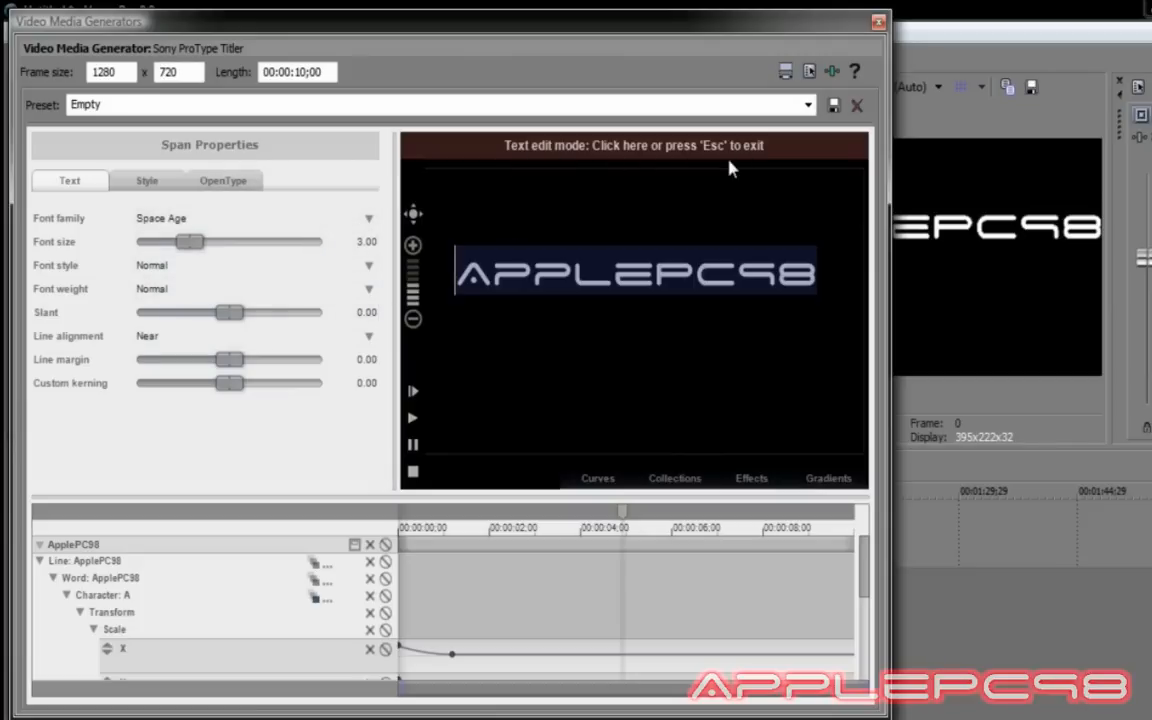
{"action": "key", "text": "Escape"}
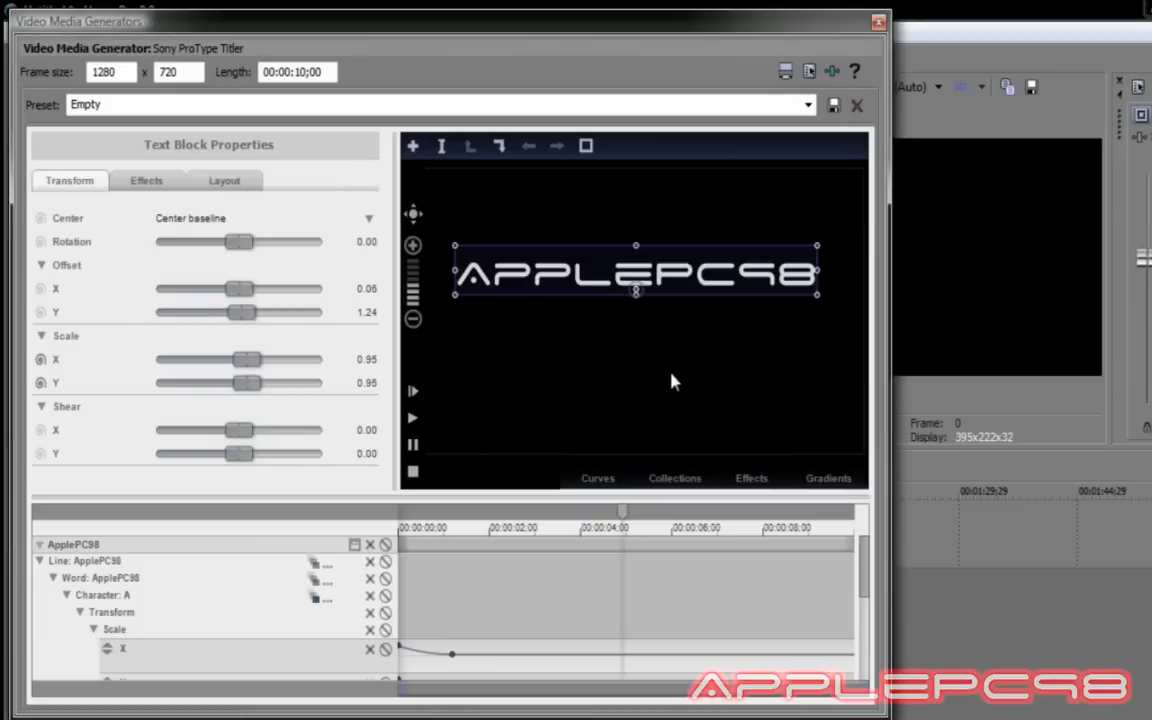
Enable a red Glow effect on the title with glow amount 100.
{"action": "left_click", "coordinate": [152, 186]}
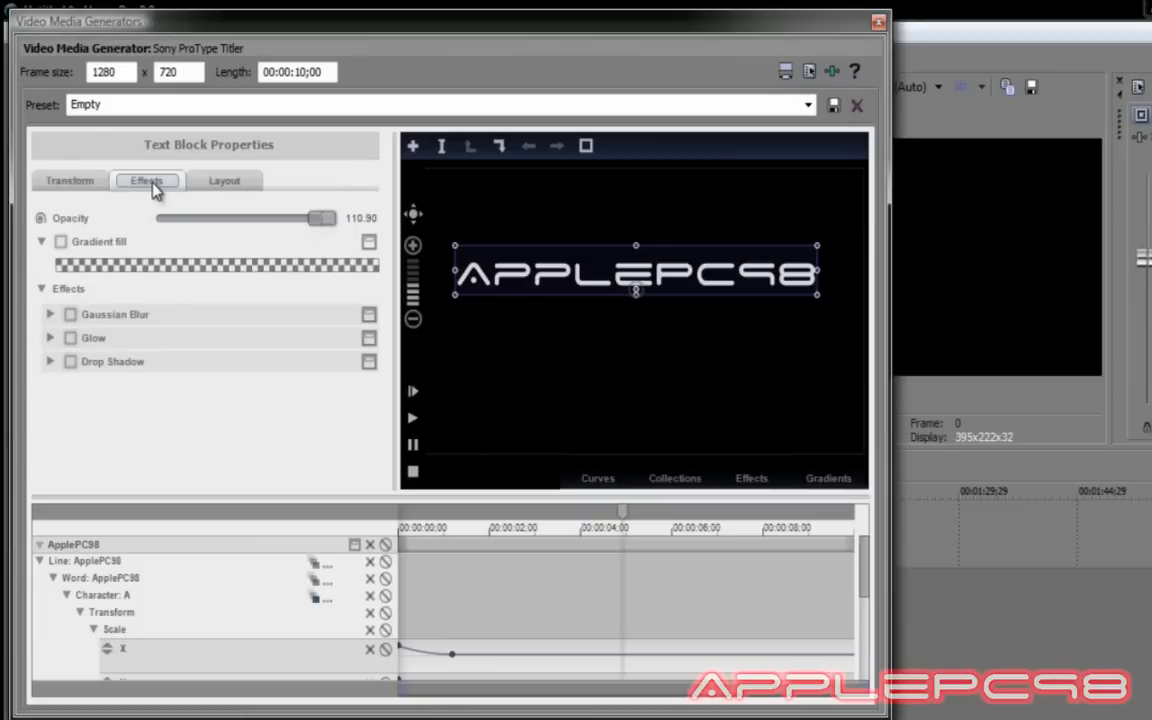
{"action": "left_click", "coordinate": [70, 339]}
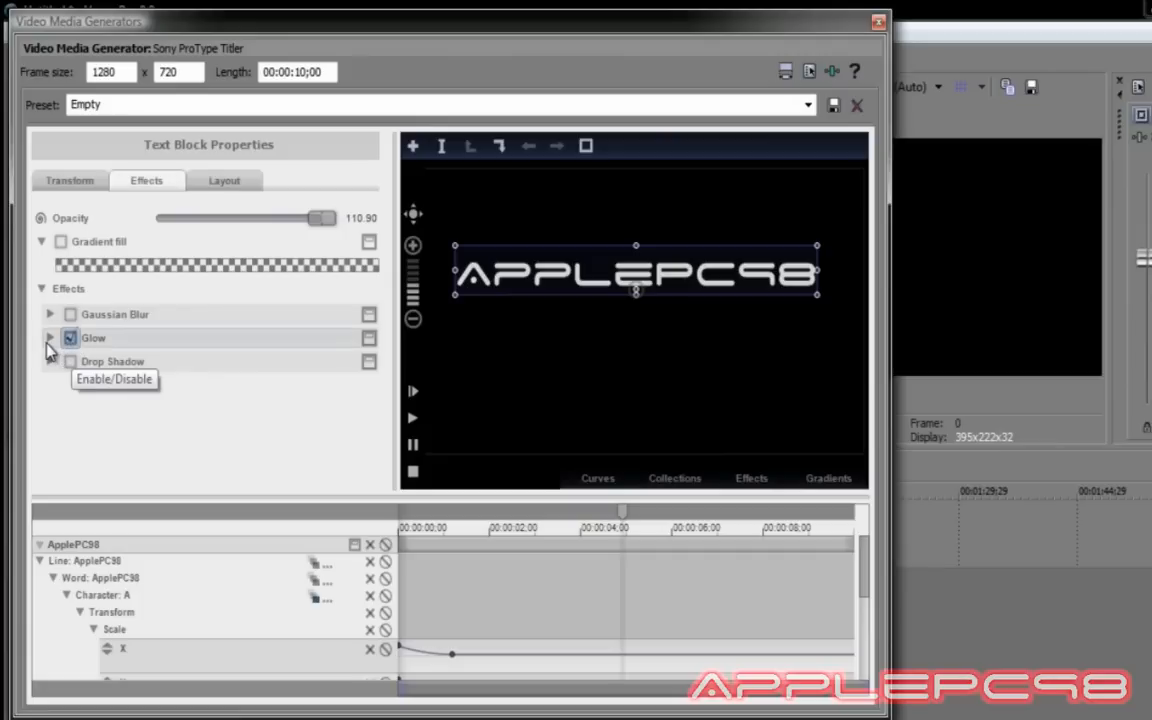
{"action": "left_click", "coordinate": [48, 339]}
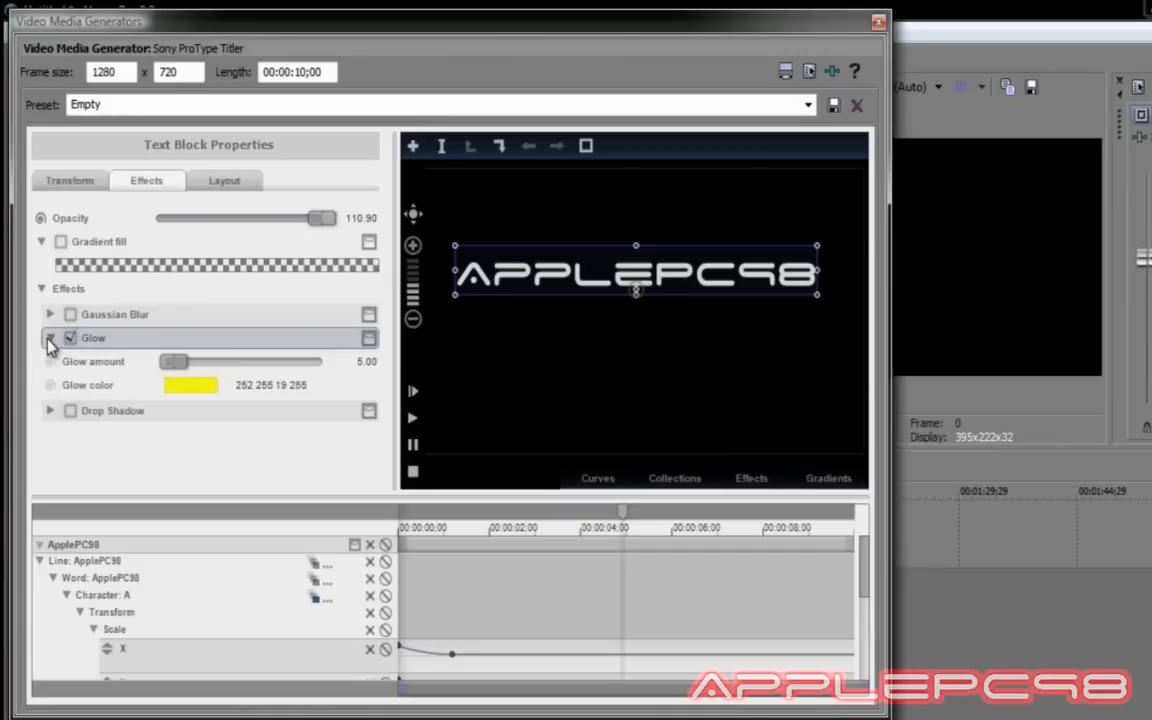
{"action": "left_click", "coordinate": [180, 387]}
{"action": "left_click", "coordinate": [372, 485]}
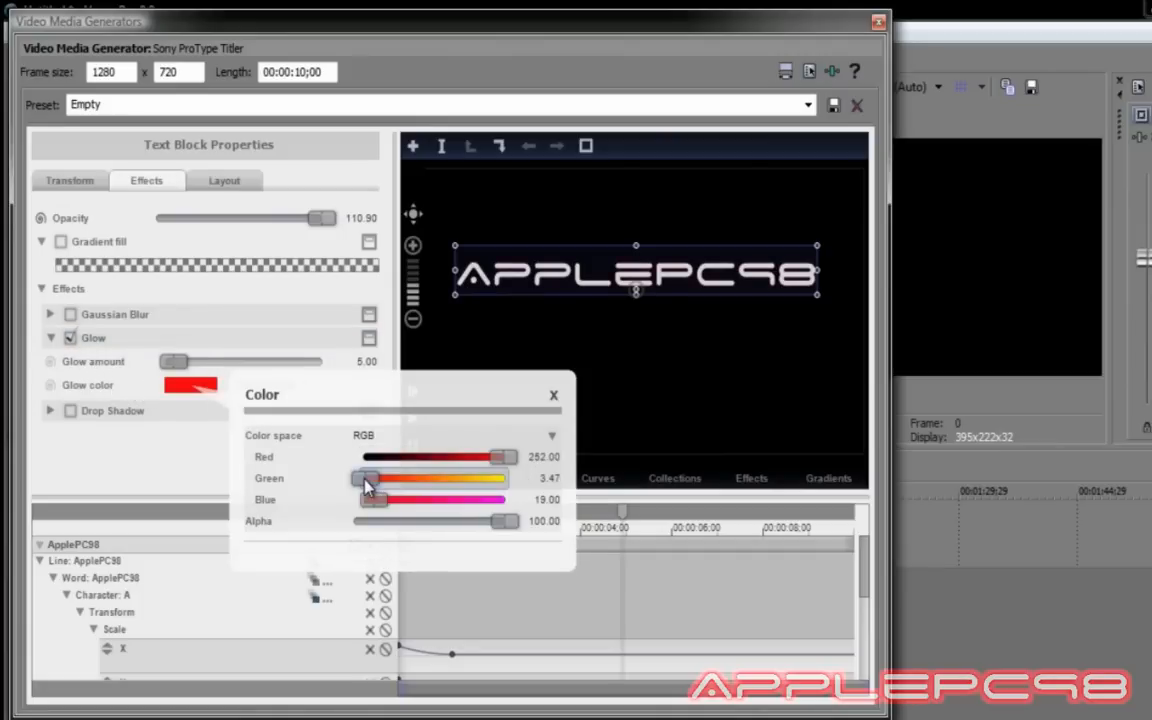
{"action": "left_click", "coordinate": [175, 463]}
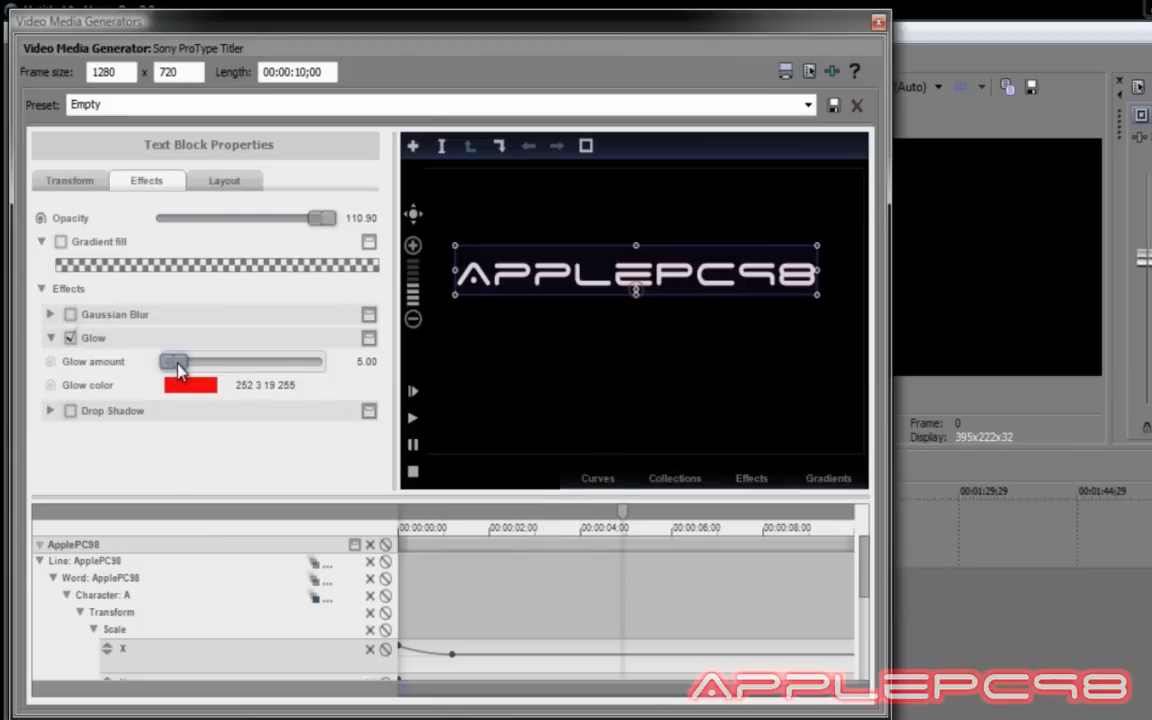
{"action": "left_click_drag", "start_coordinate": [171, 362], "coordinate": [342, 365]}
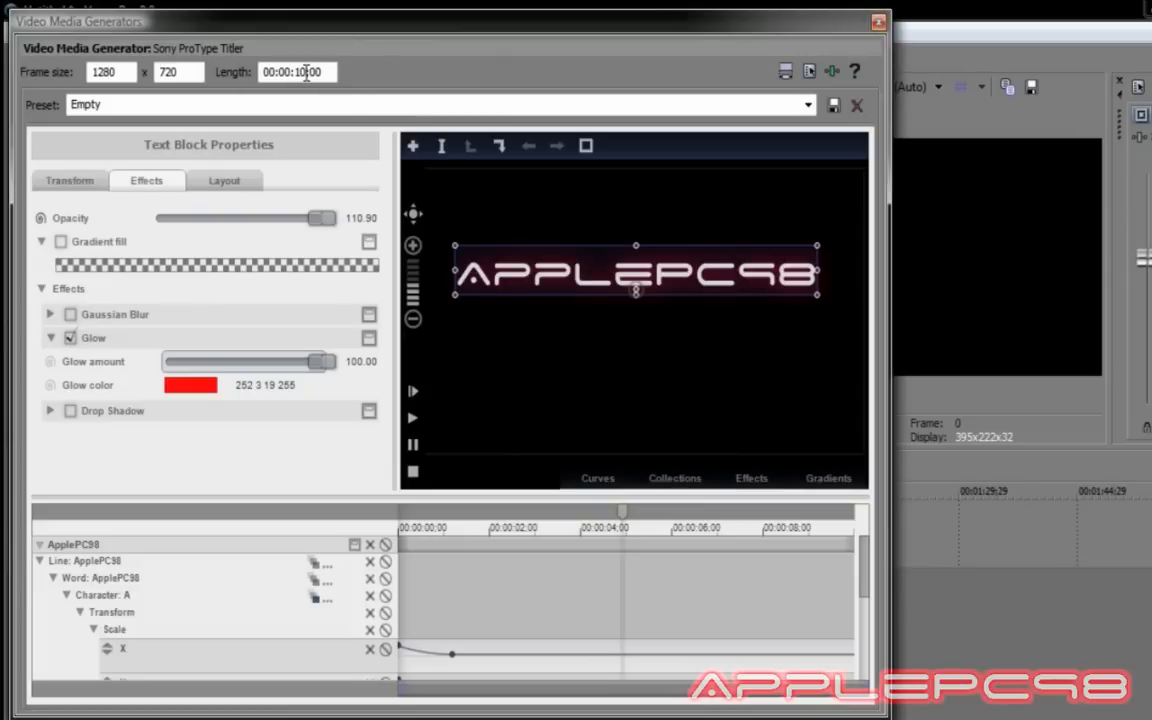
Set the title length to 00:00:04;00 and close the title editor.
{"action": "left_click", "coordinate": [303, 72]}
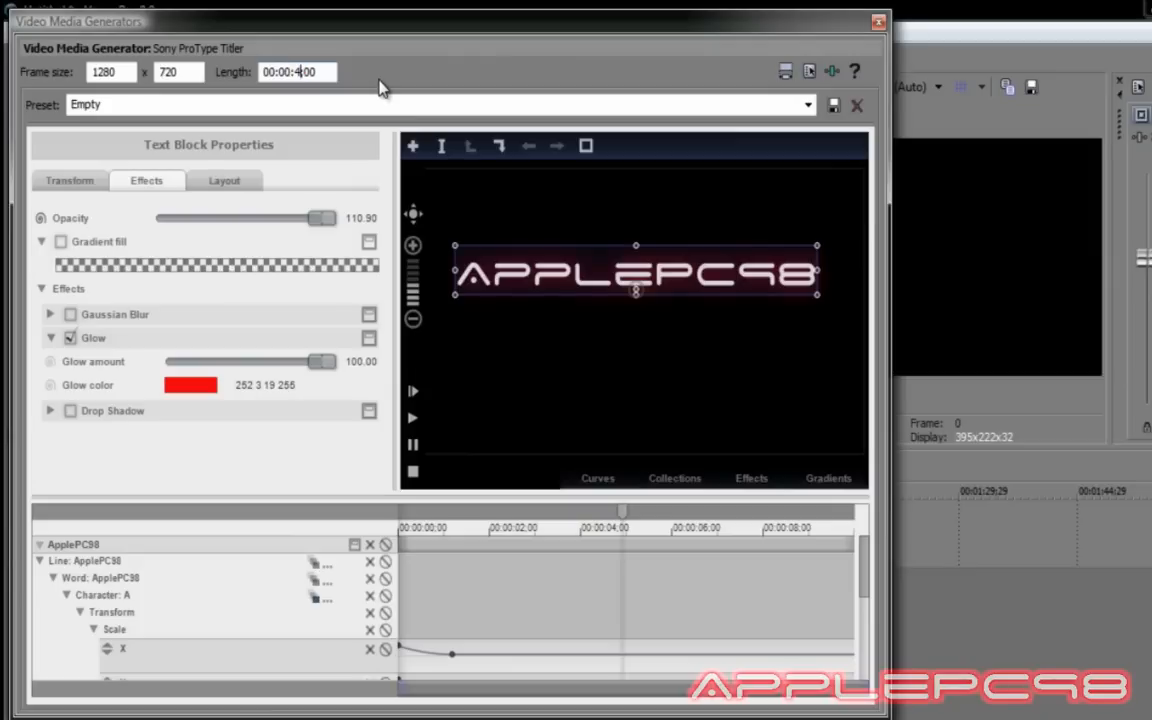
{"action": "key", "text": "Return"}
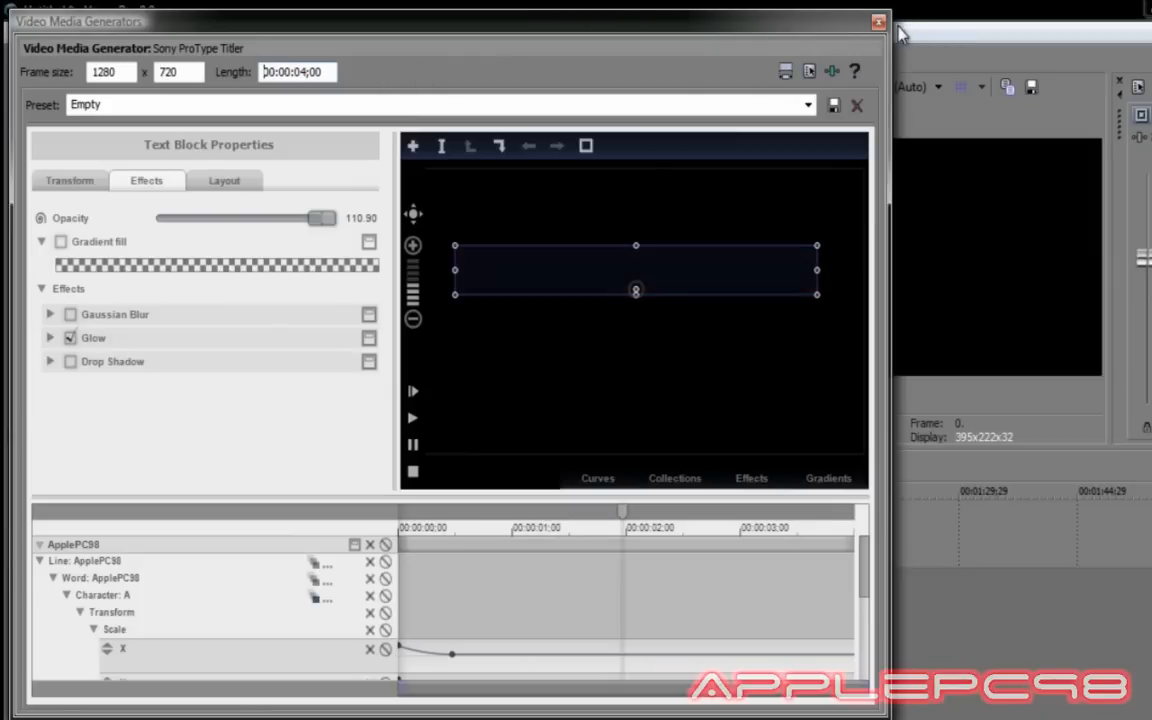
{"action": "left_click", "coordinate": [878, 22]}
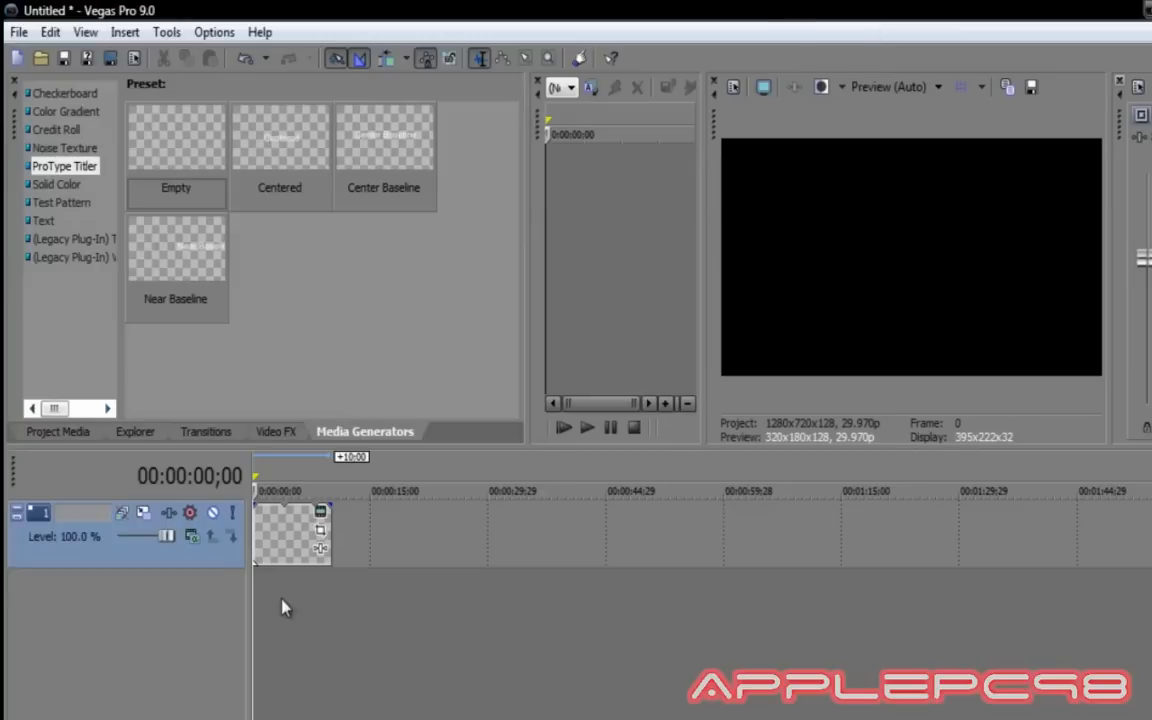
Preview the red title around 3-4 seconds, trim the clip end, and play it back.
{"action": "left_click", "coordinate": [282, 490]}
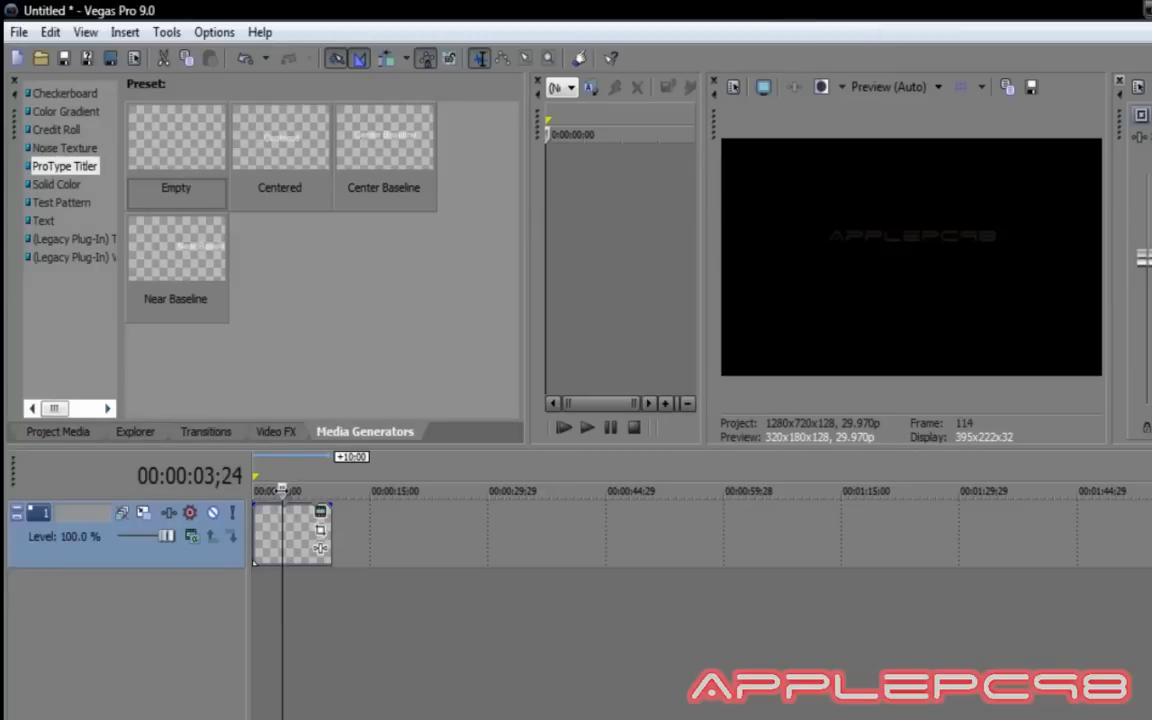
{"action": "left_click_drag", "start_coordinate": [282, 490], "coordinate": [285, 490]}
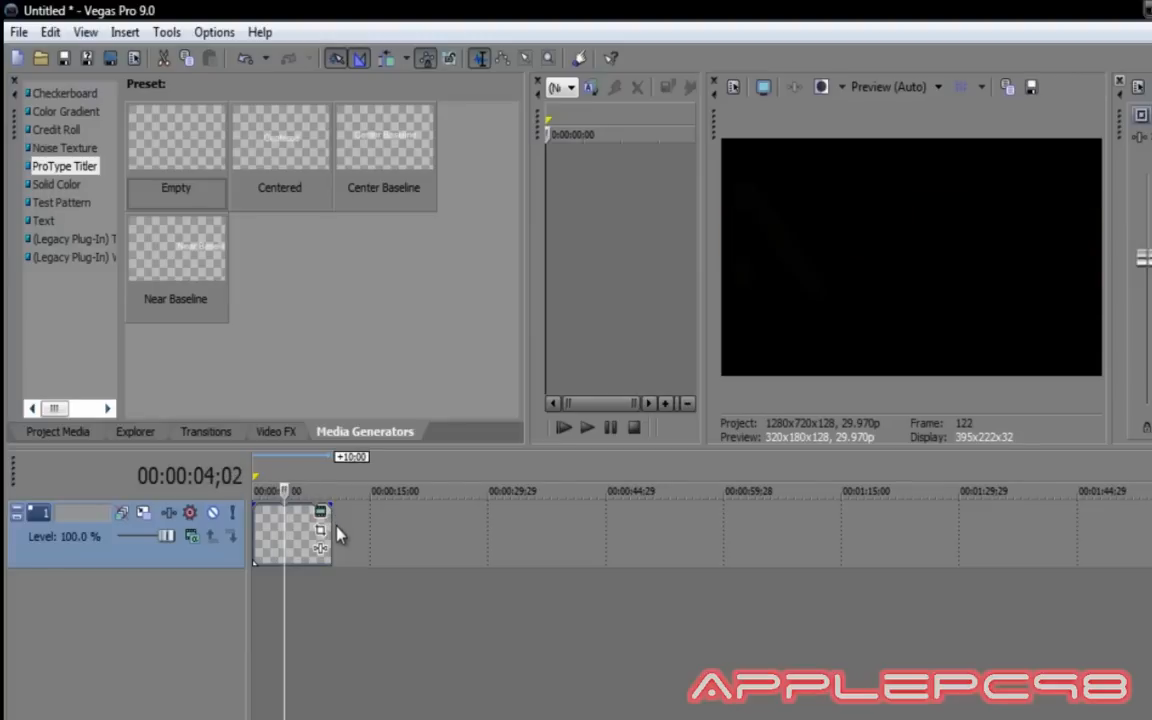
{"action": "left_click_drag", "start_coordinate": [328, 525], "coordinate": [283, 537]}
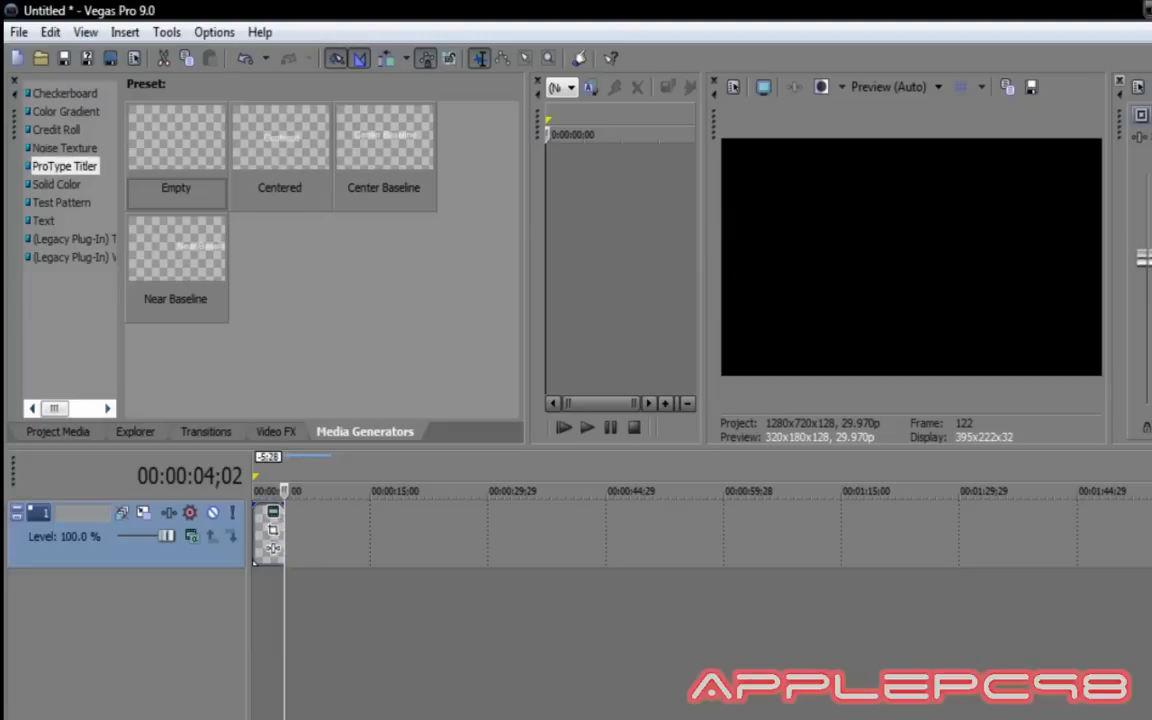
{"action": "key", "text": "space"}
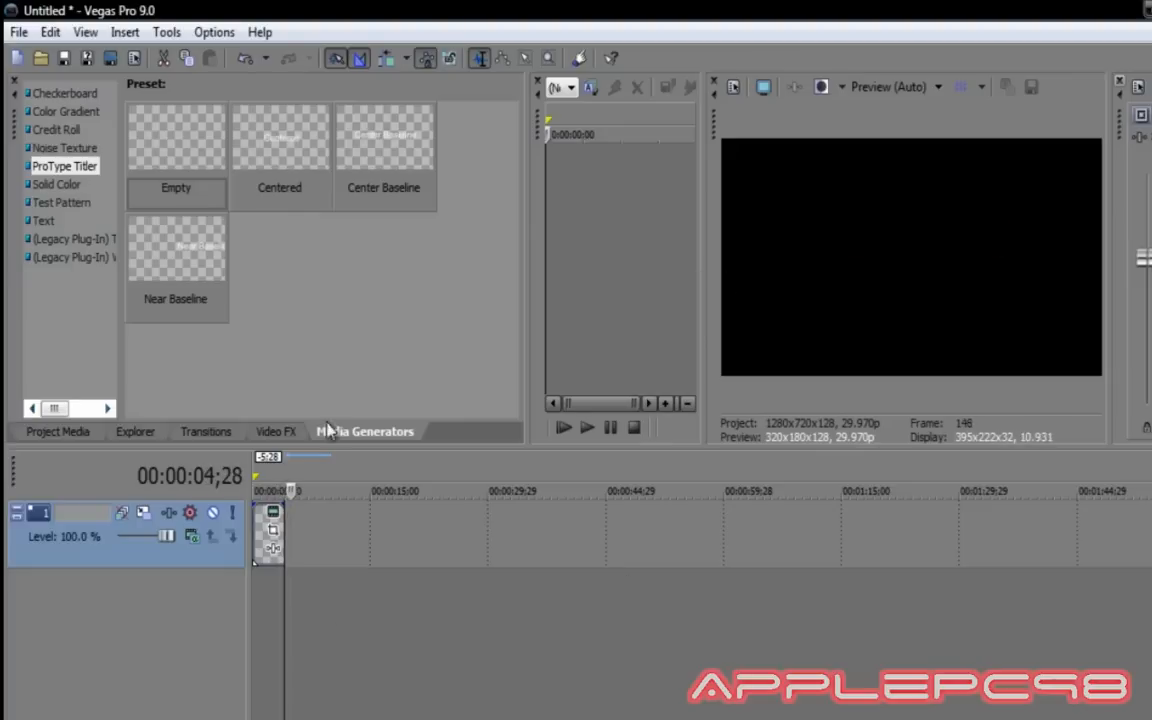
{"action": "key", "text": "space"}
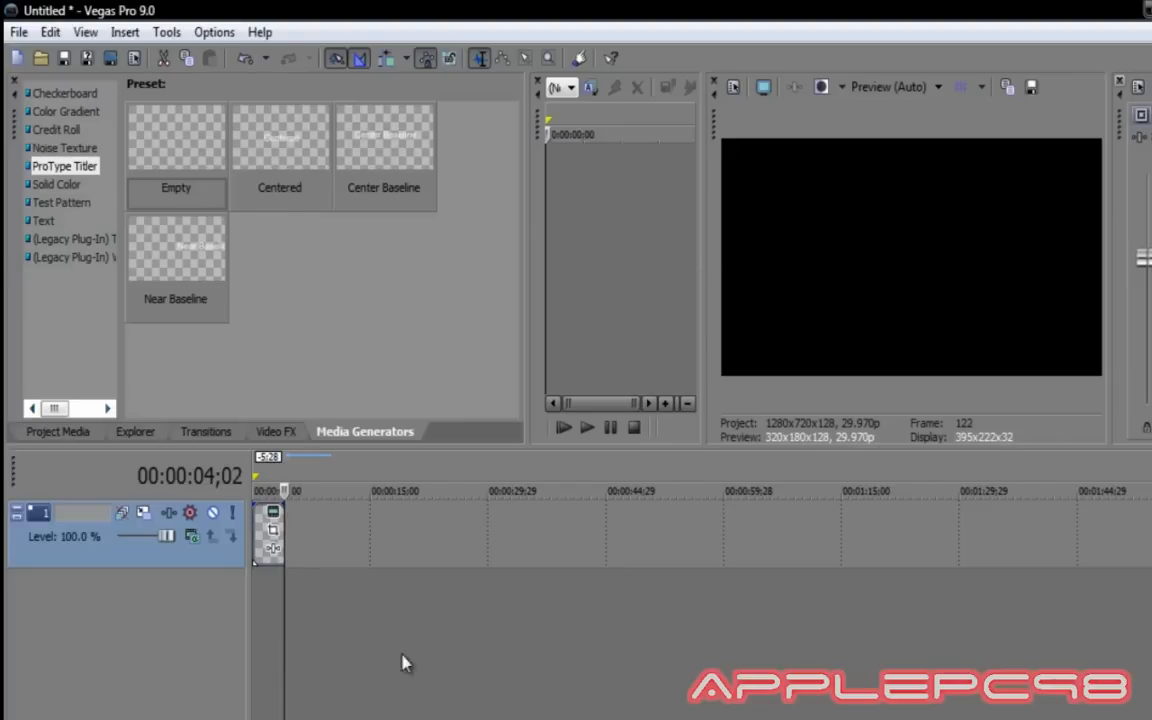
{"action": "left_click", "coordinate": [262, 490]}
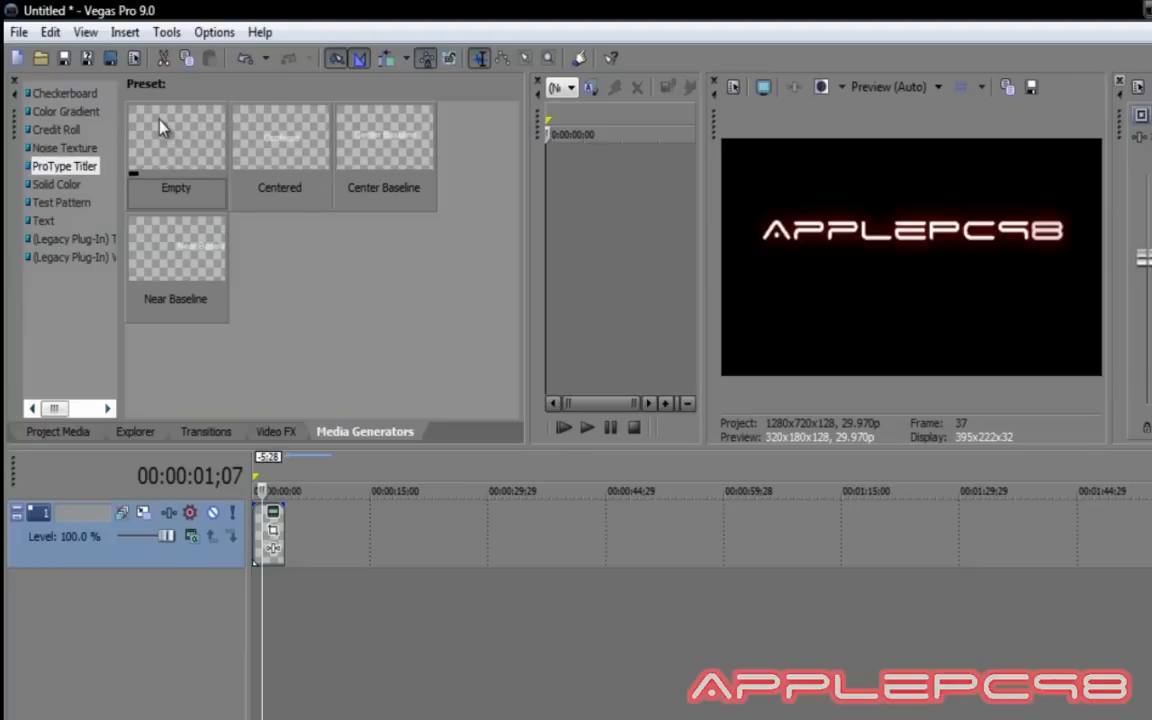
Add a second Empty title to the timeline with the Fly in animation.
{"action": "left_click_drag", "start_coordinate": [160, 127], "coordinate": [301, 572]}
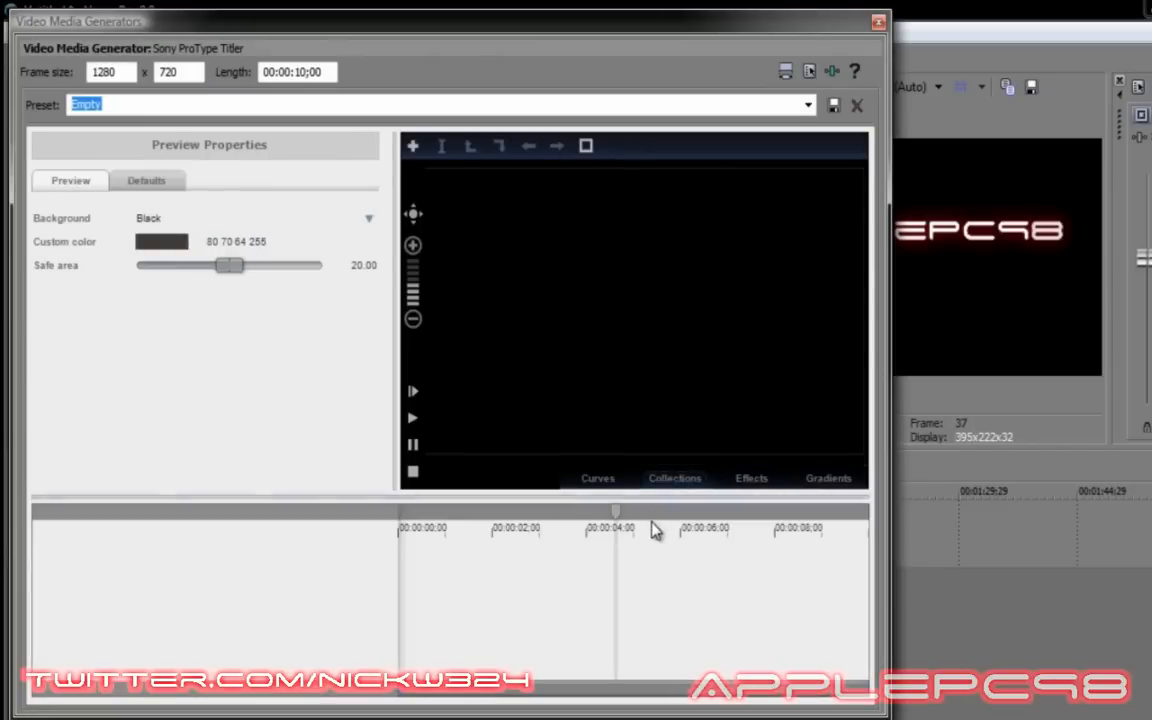
{"action": "left_click", "coordinate": [668, 480]}
{"action": "left_click_drag", "start_coordinate": [640, 265], "coordinate": [543, 571]}
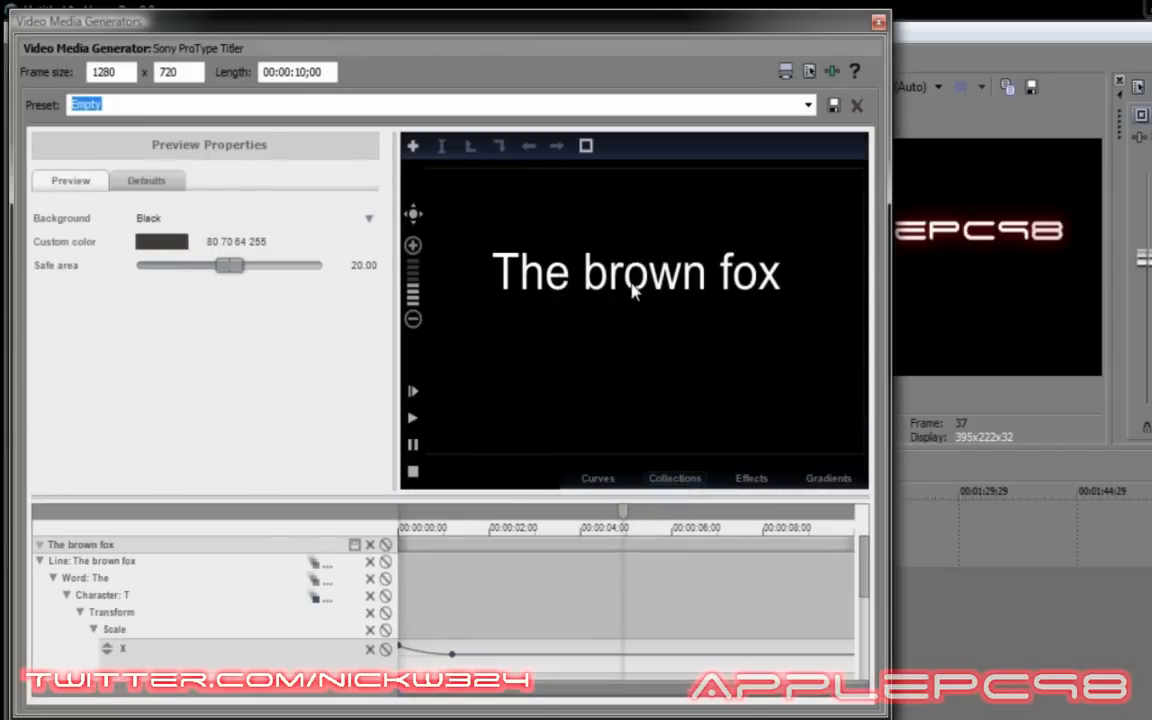
Change its text to 'Tech Help 101' in the Space Age font.
{"action": "double_click", "coordinate": [632, 288]}
{"action": "left_click_drag", "start_coordinate": [780, 275], "coordinate": [504, 268]}
{"action": "type", "text": "Tech Help 1"}
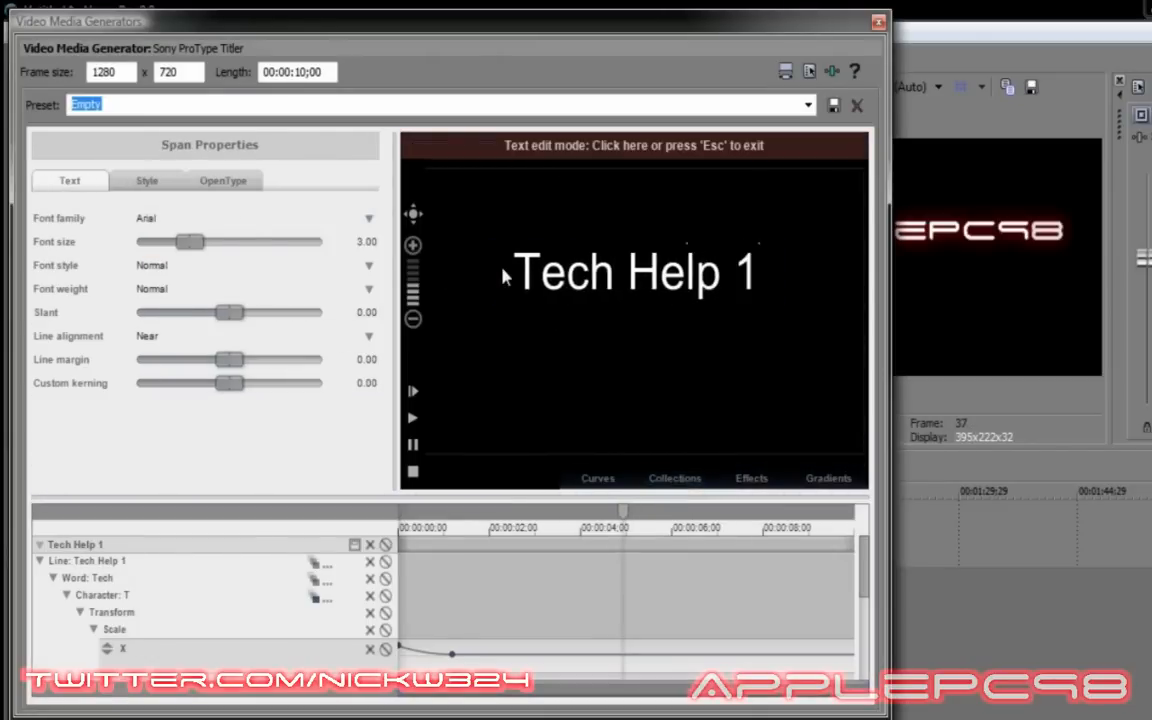
{"action": "type", "text": "01"}
{"action": "left_click_drag", "start_coordinate": [823, 265], "coordinate": [440, 272]}
{"action": "left_click", "coordinate": [250, 218]}
{"action": "left_click", "coordinate": [180, 250]}
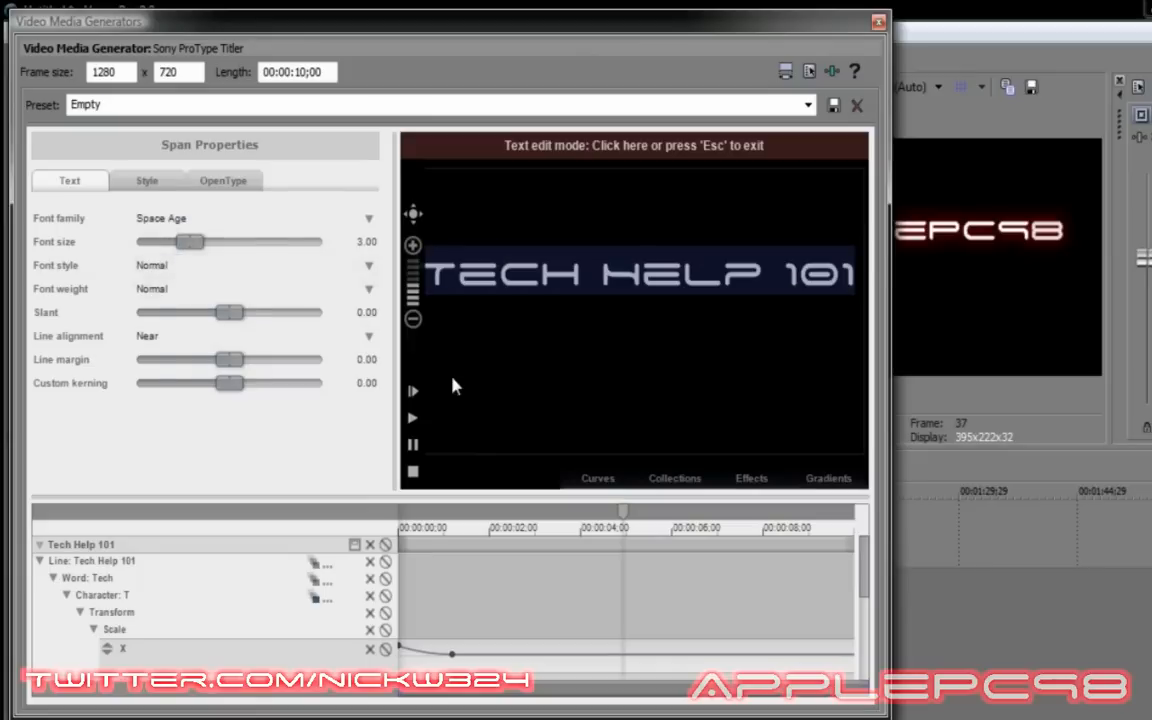
{"action": "key", "text": "Escape"}
Give the second title a red glow at amount 100 and close the editor.
{"action": "left_click", "coordinate": [61, 338]}
{"action": "left_click_drag", "start_coordinate": [314, 360], "coordinate": [323, 361]}
{"action": "left_click", "coordinate": [190, 385]}
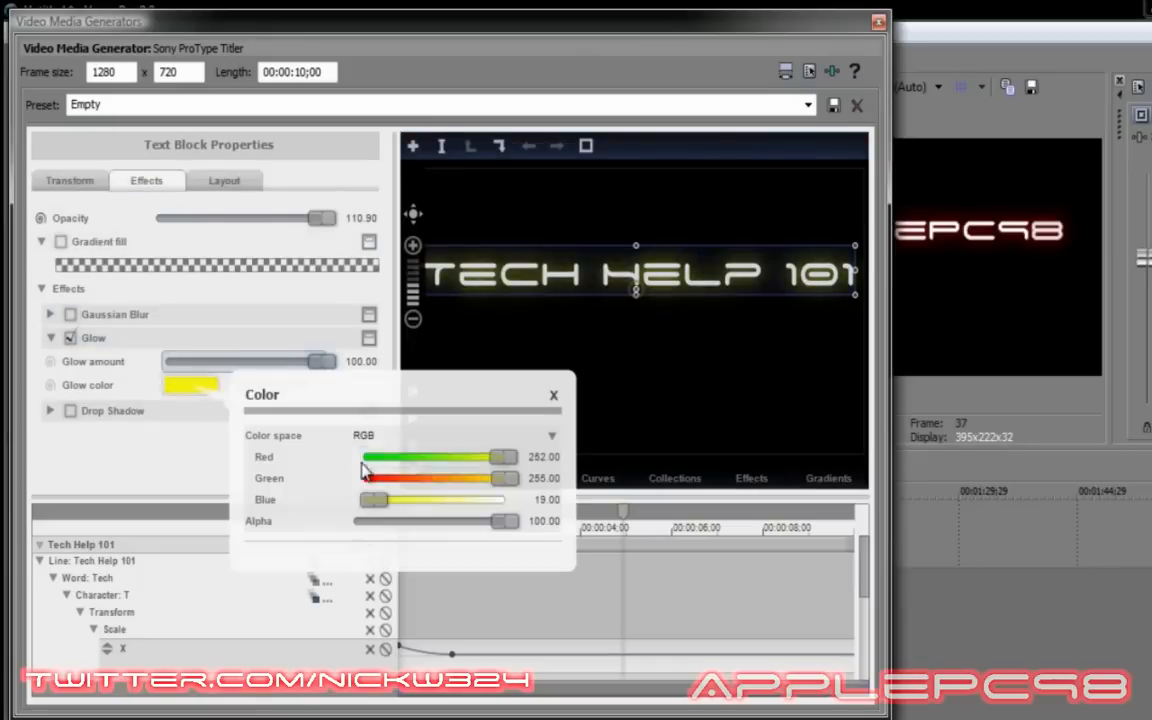
{"action": "left_click", "coordinate": [368, 479]}
{"action": "left_click", "coordinate": [166, 178]}
{"action": "double_click", "coordinate": [302, 72]}
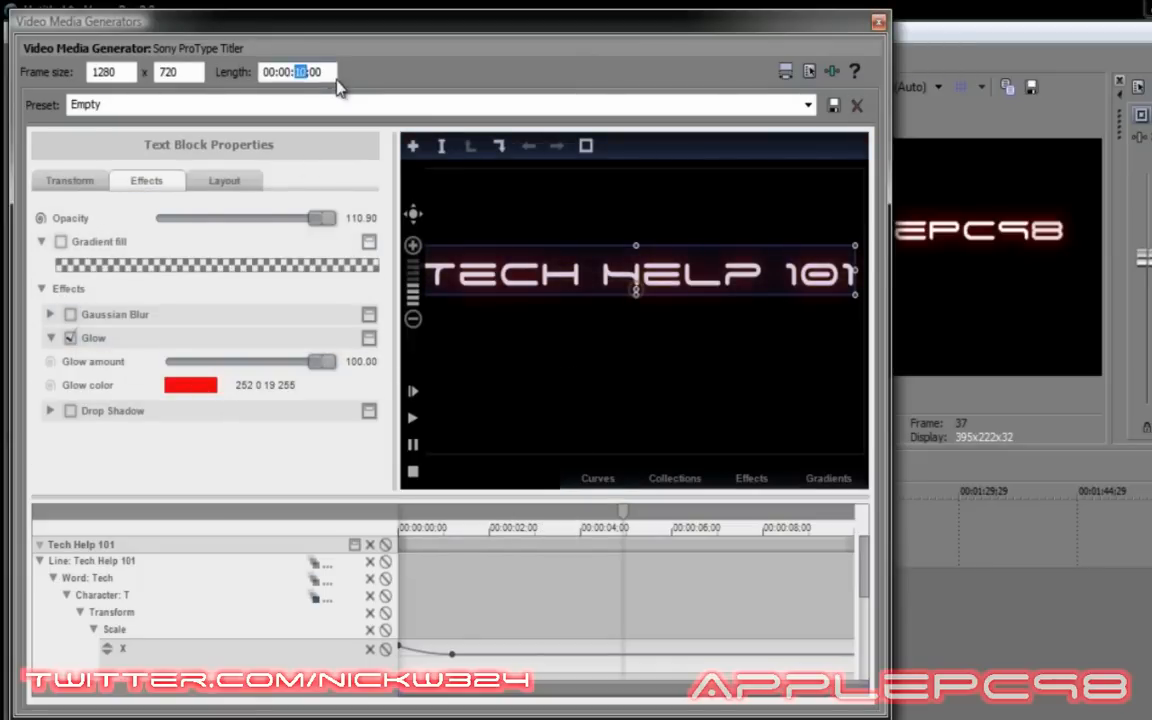
{"action": "left_click", "coordinate": [879, 22]}
Trim the second clip to end near 8 seconds and add another Empty title after it.
{"action": "left_click_drag", "start_coordinate": [263, 491], "coordinate": [316, 491]}
{"action": "left_click_drag", "start_coordinate": [363, 525], "coordinate": [316, 525]}
{"action": "left_click_drag", "start_coordinate": [200, 145], "coordinate": [326, 548]}
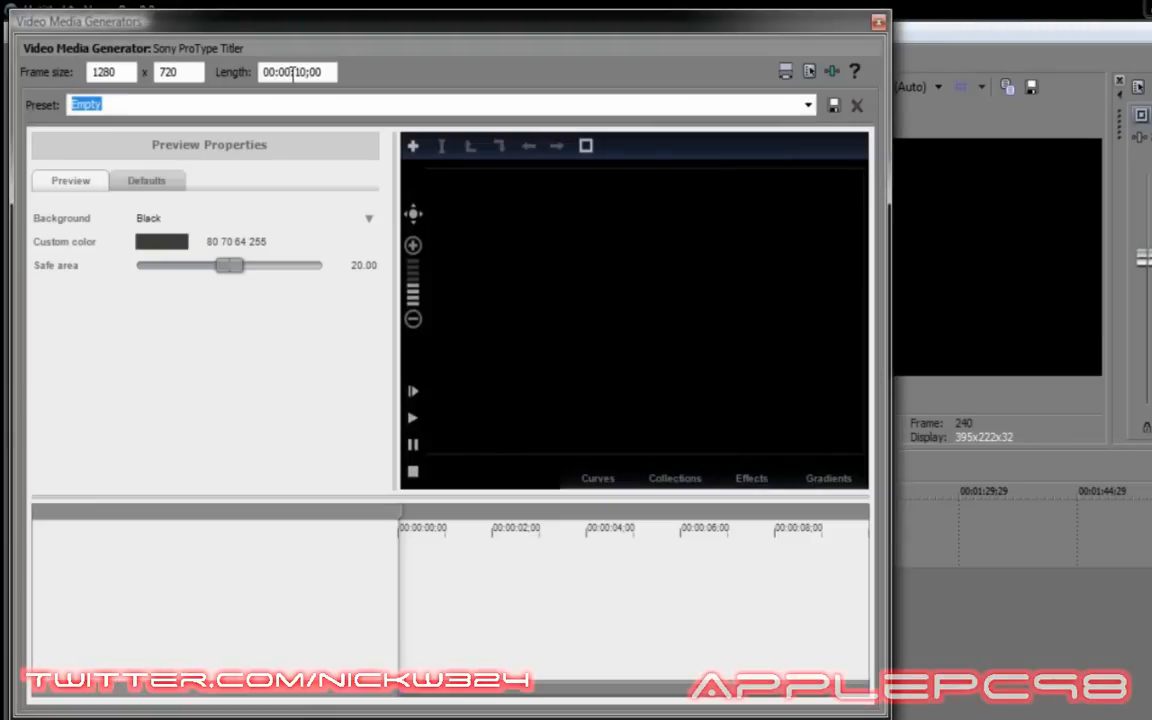
Apply Fly in to the third title and type 'Everything You Need To Know'.
{"action": "left_click", "coordinate": [675, 478]}
{"action": "left_click_drag", "start_coordinate": [617, 265], "coordinate": [535, 581]}
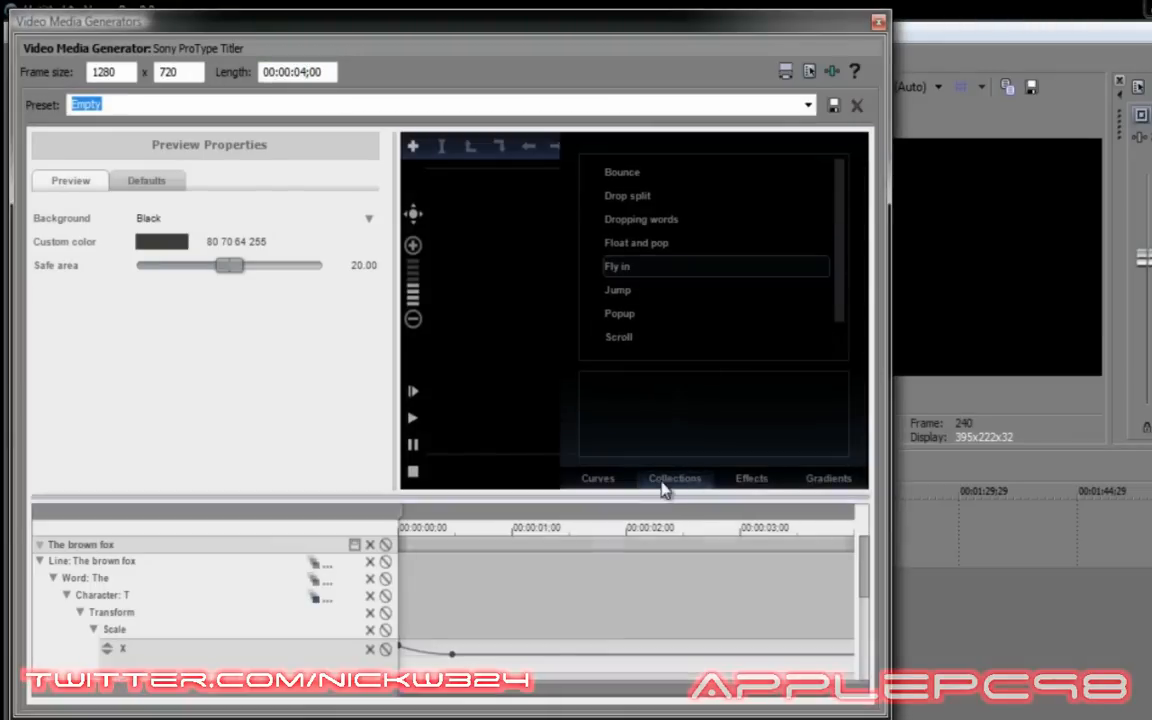
{"action": "double_click", "coordinate": [602, 287]}
{"action": "type", "text": "Everything"}
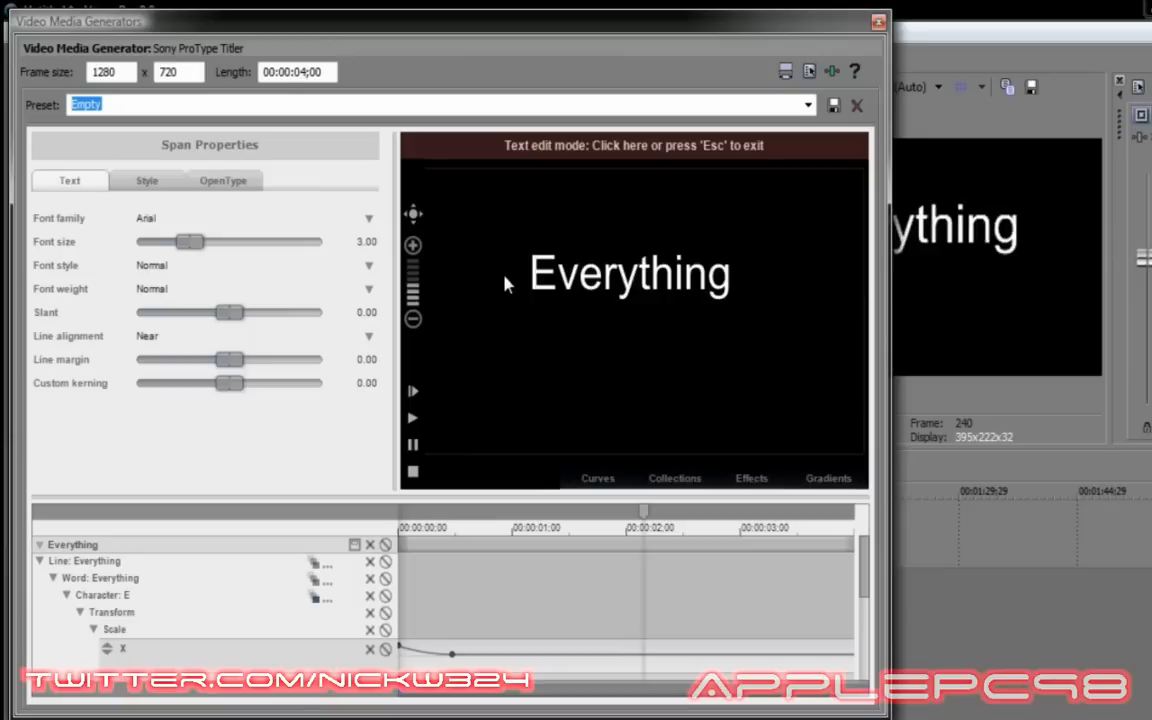
{"action": "type", "text": " You Need To Know"}
Set the text to Space Age font at about 1.21 size and exit editing.
{"action": "key", "text": "ctrl+a"}
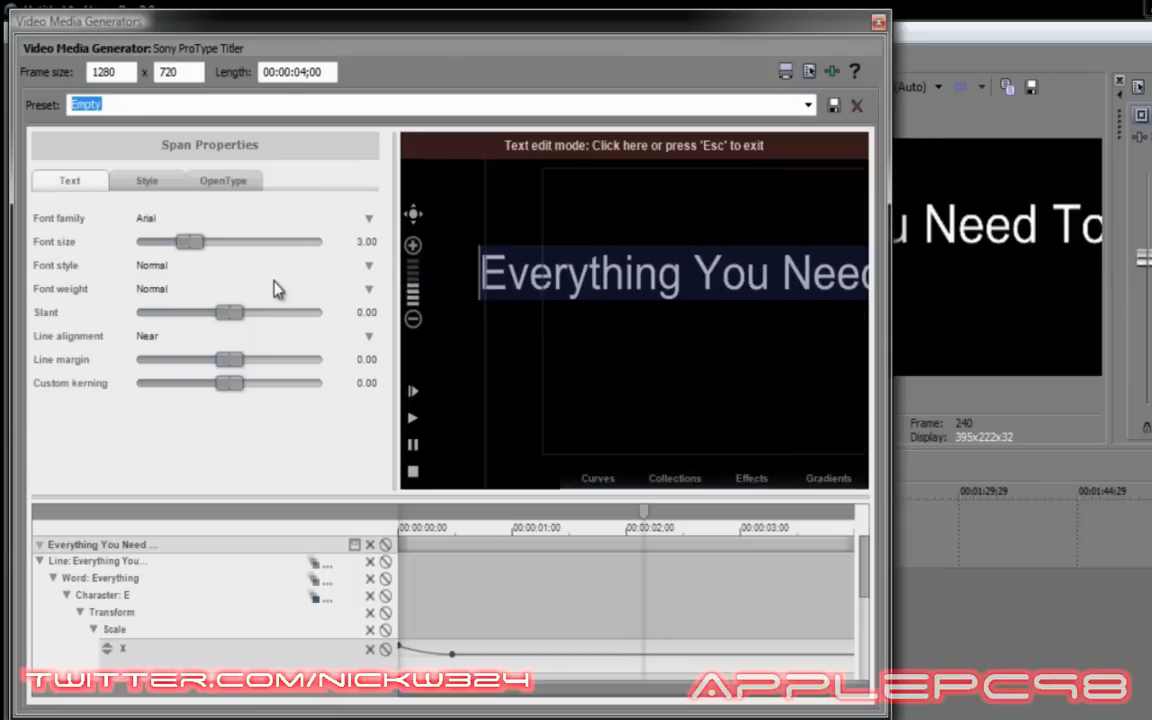
{"action": "left_click", "coordinate": [158, 220]}
{"action": "left_click", "coordinate": [158, 236]}
{"action": "scroll", "coordinate": [158, 241], "scroll_direction": "down", "scroll_amount": 3}
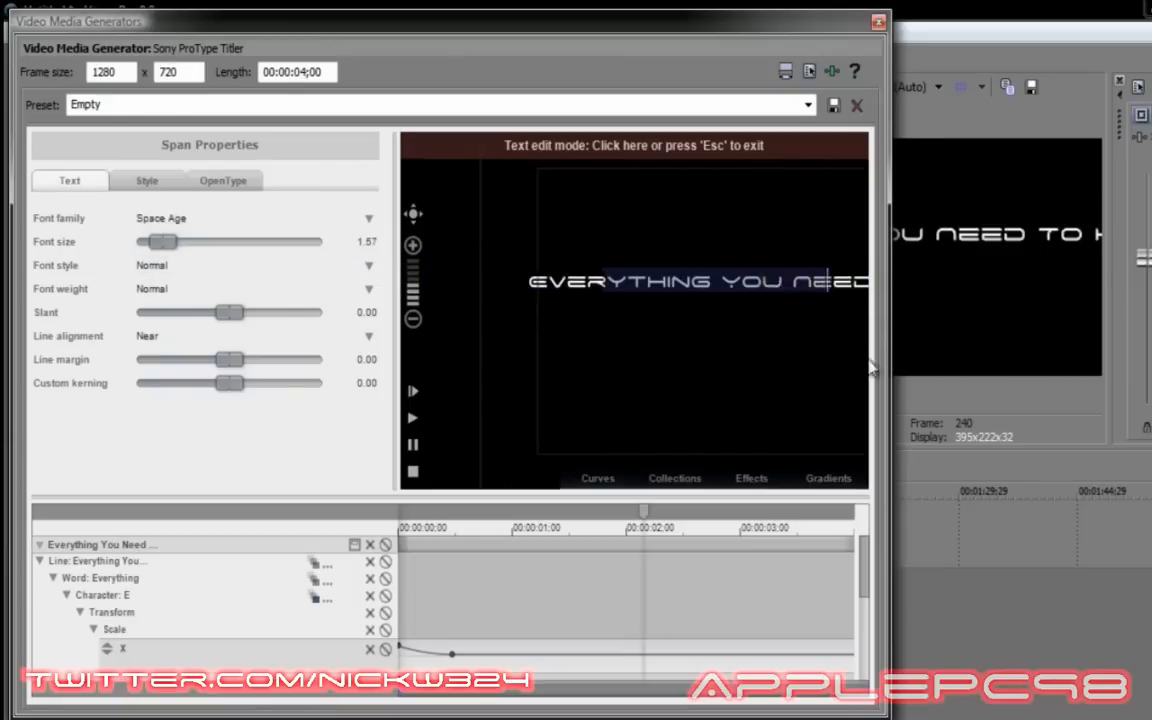
{"action": "scroll", "coordinate": [155, 244], "scroll_direction": "down", "scroll_amount": 2}
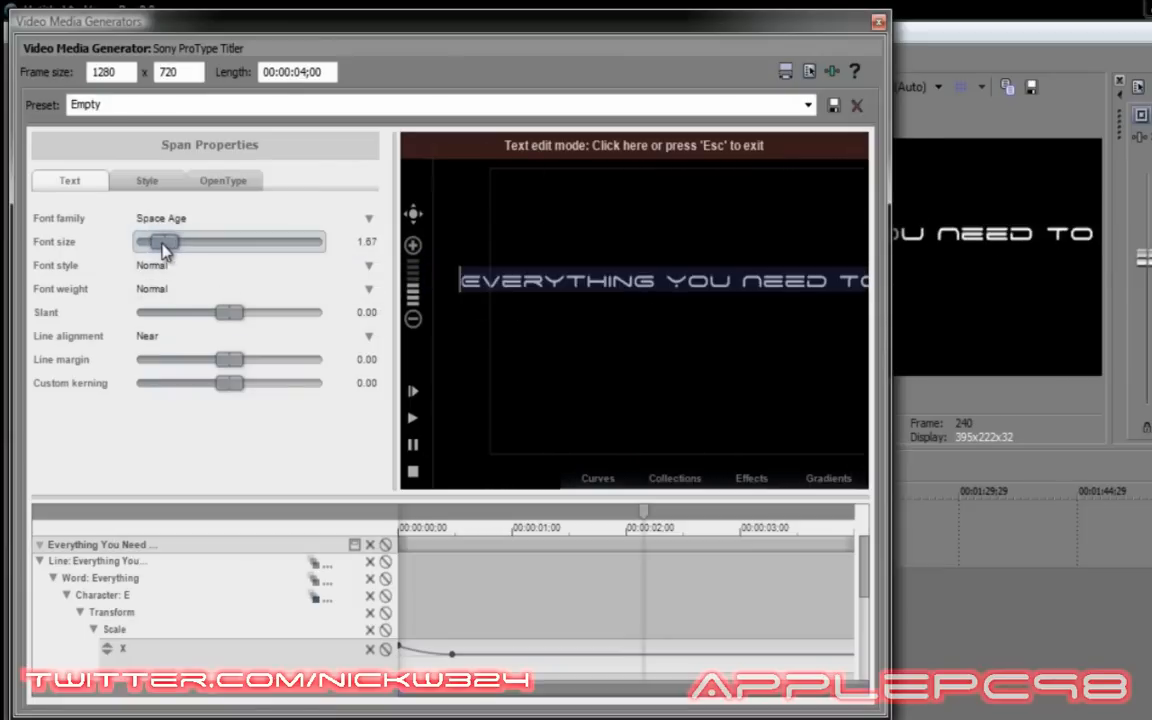
{"action": "left_click", "coordinate": [606, 512]}
{"action": "scroll", "coordinate": [157, 250], "scroll_direction": "down", "scroll_amount": 2}
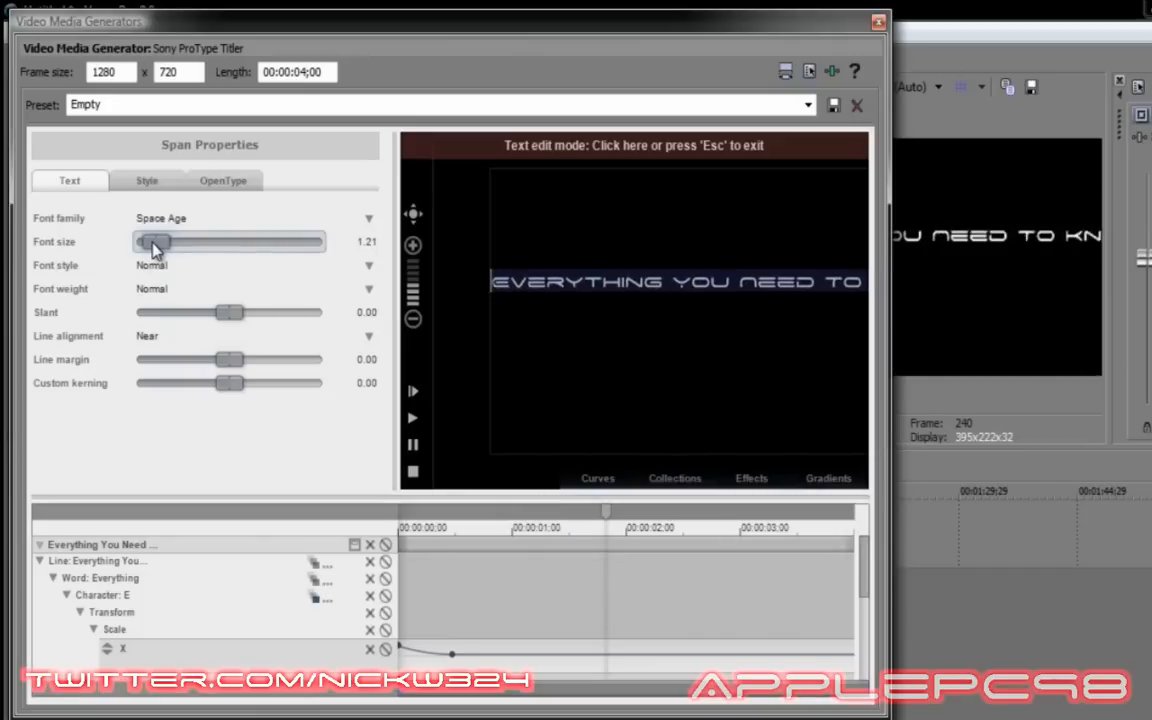
{"action": "key", "text": "Escape"}
Enable a red glow with green 0 and glow amount 100 on the third title.
{"action": "left_click", "coordinate": [146, 181]}
{"action": "left_click", "coordinate": [51, 338]}
{"action": "left_click", "coordinate": [70, 338]}
{"action": "left_click", "coordinate": [190, 385]}
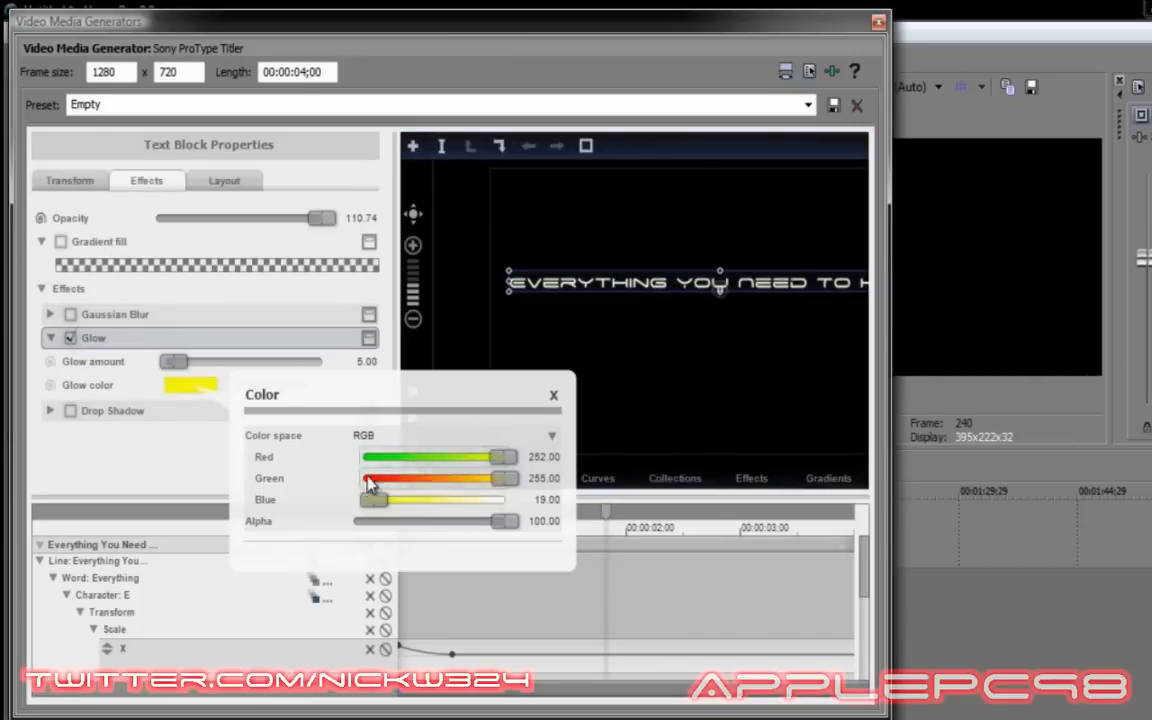
{"action": "left_click", "coordinate": [371, 480]}
{"action": "left_click", "coordinate": [554, 395]}
{"action": "left_click_drag", "start_coordinate": [172, 366], "coordinate": [316, 362]}
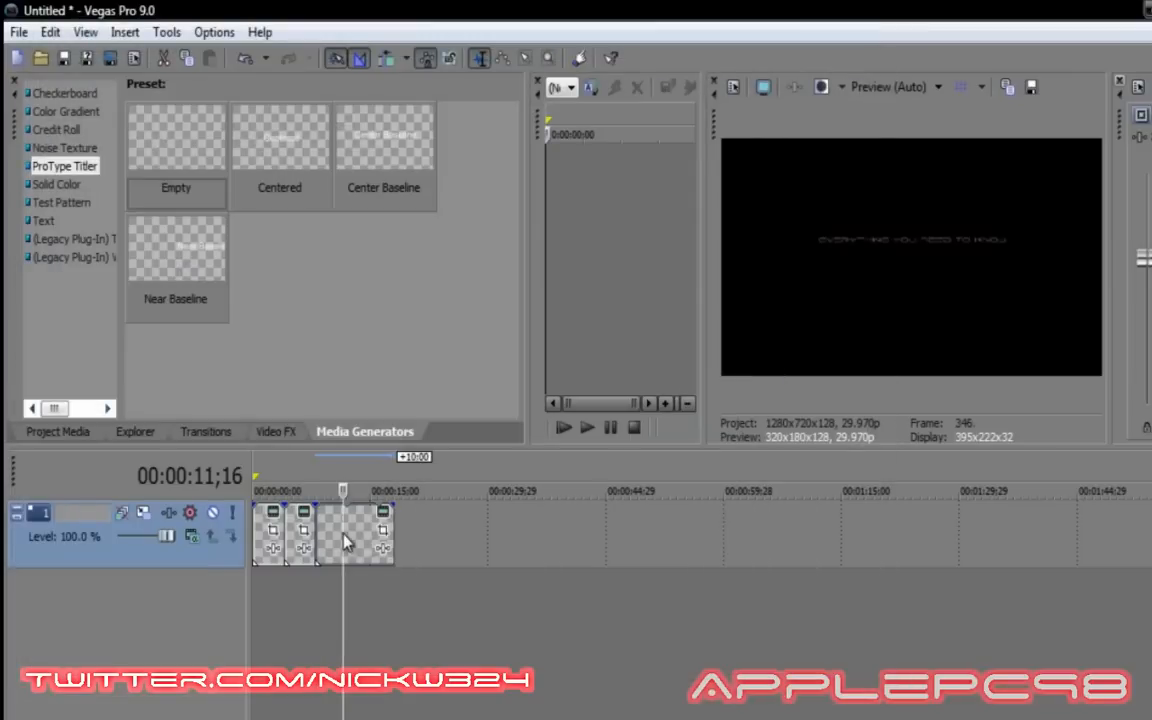
Trim the third title clip's end to snap at about 12;01.
{"action": "left_click_drag", "start_coordinate": [349, 491], "coordinate": [347, 527]}
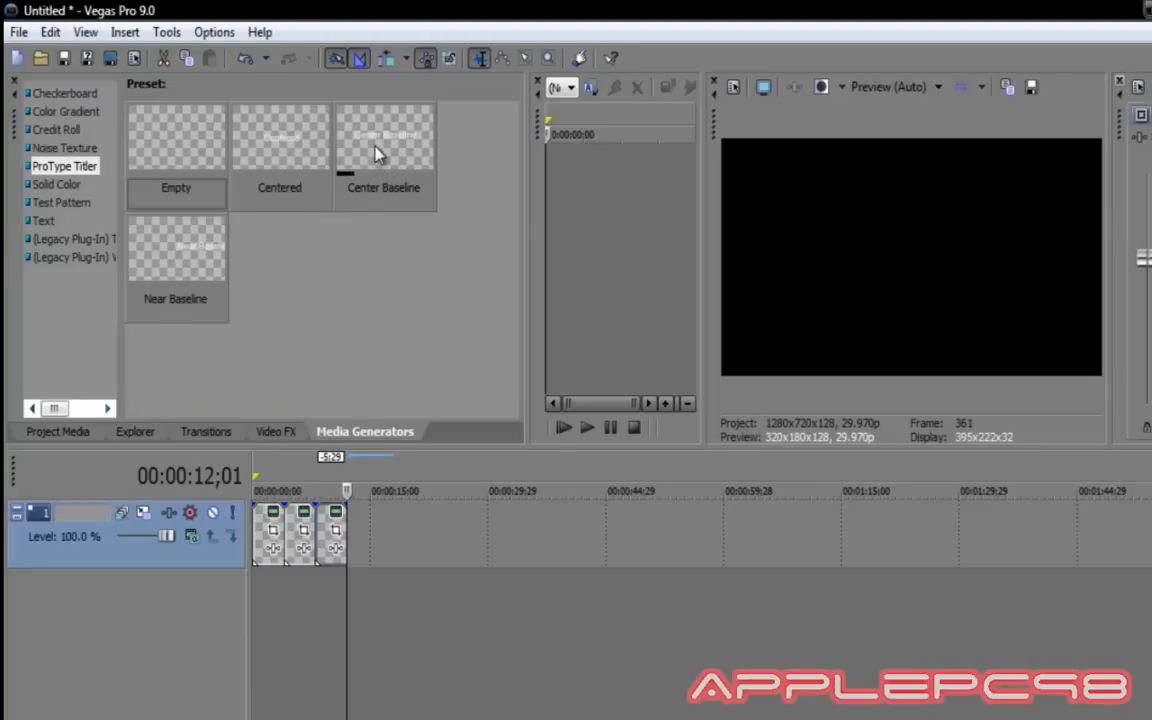
Place a Sony Text Default Text event after the third title clip.
{"action": "left_click", "coordinate": [44, 222]}
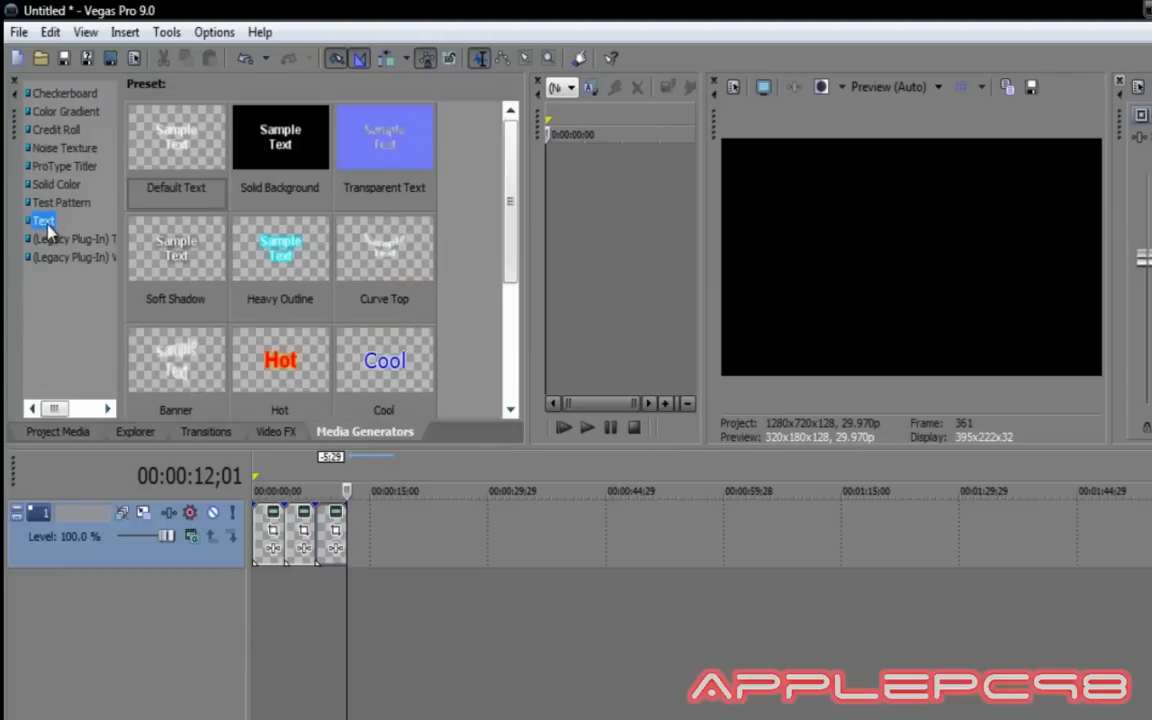
{"action": "left_click_drag", "start_coordinate": [155, 130], "coordinate": [278, 258]}
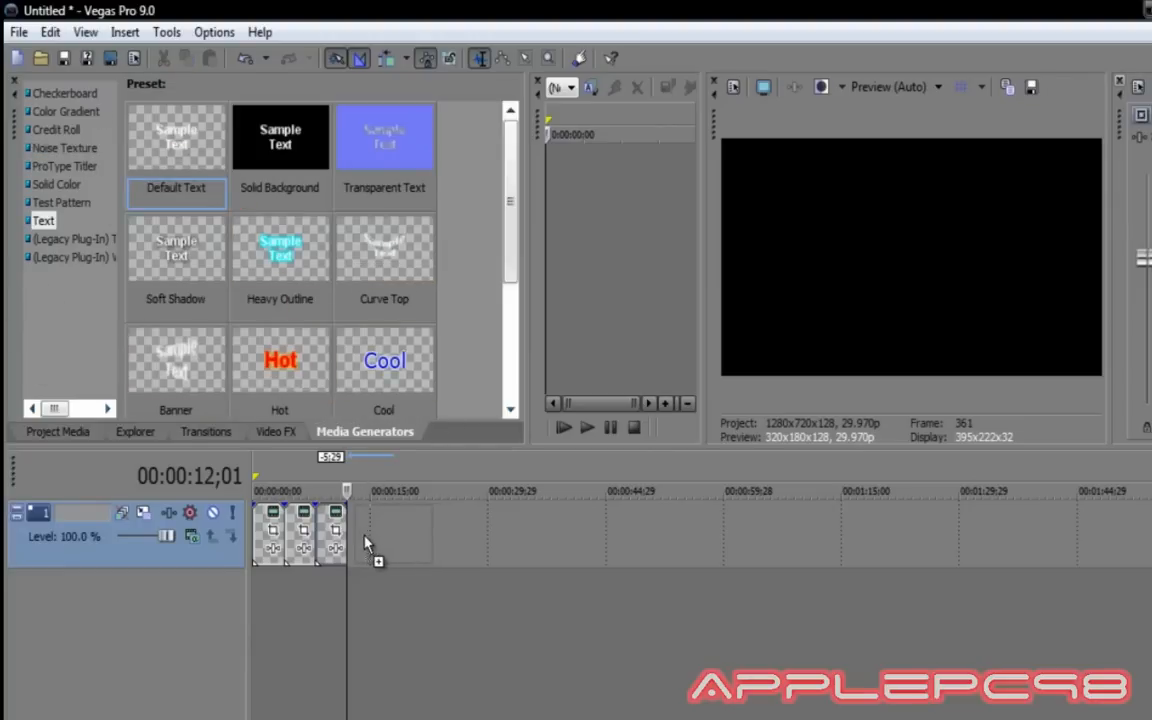
{"action": "left_click_drag", "start_coordinate": [365, 543], "coordinate": [363, 542]}
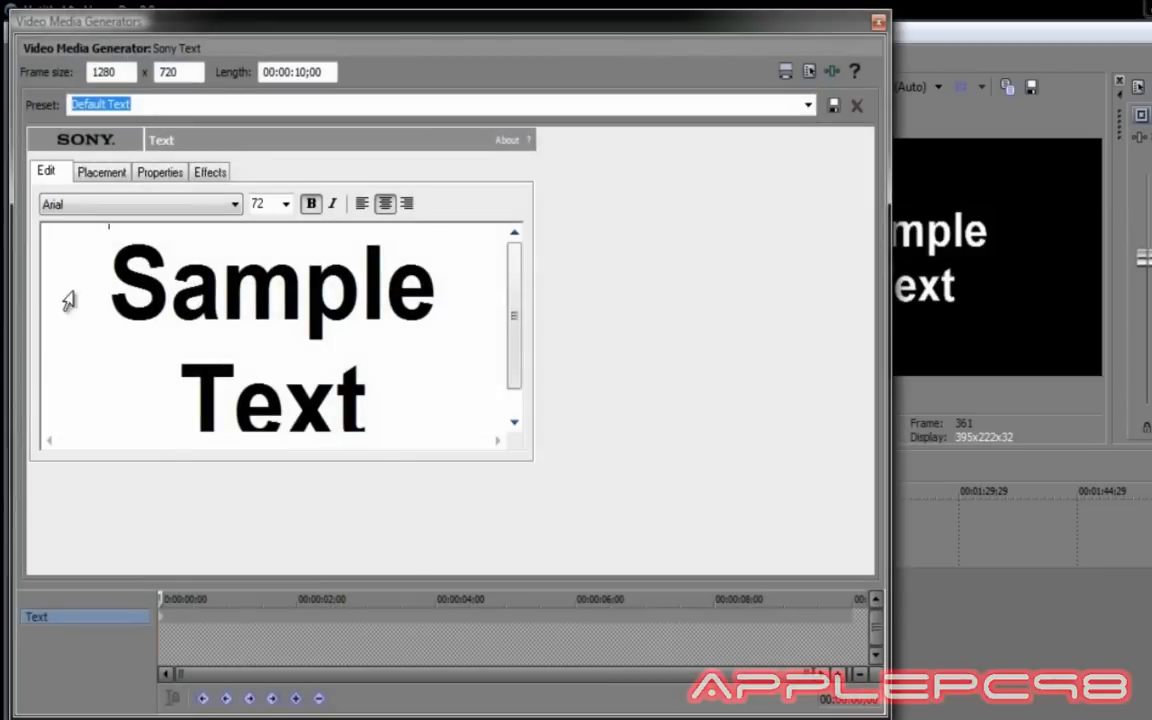
Replace the sample text with 'Leave questions / in the / comments below / or at' on separate lines.
{"action": "left_click_drag", "start_coordinate": [102, 245], "coordinate": [395, 359]}
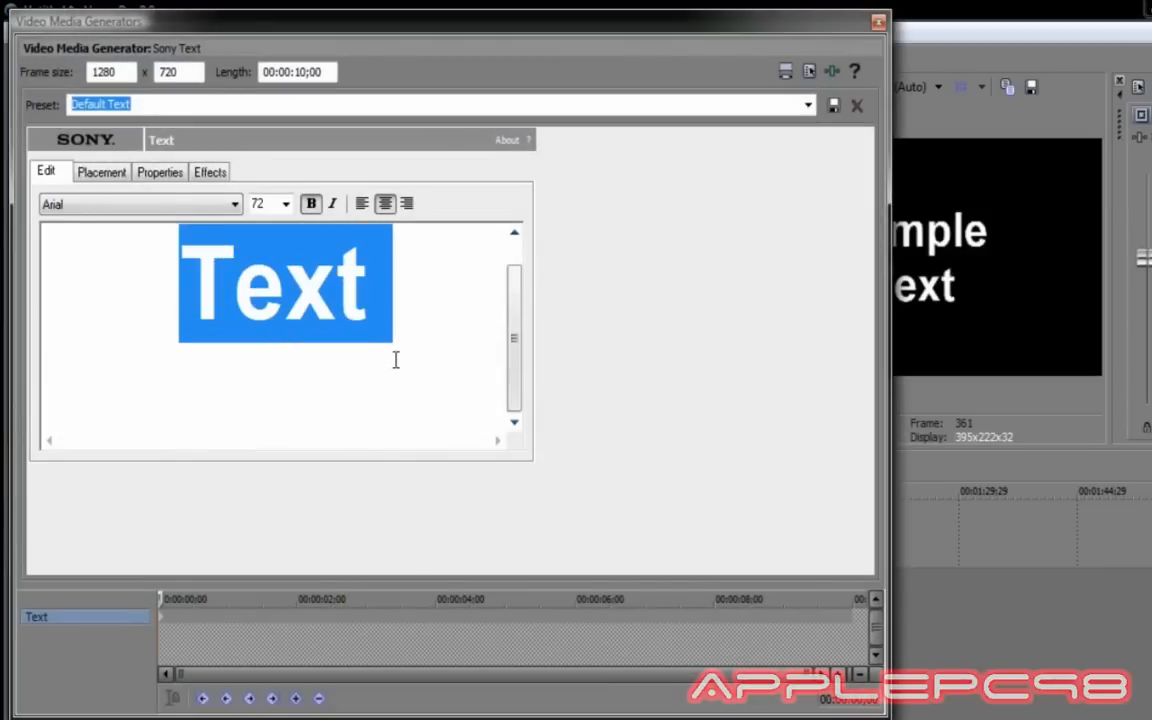
{"action": "type", "text": "Leave "}
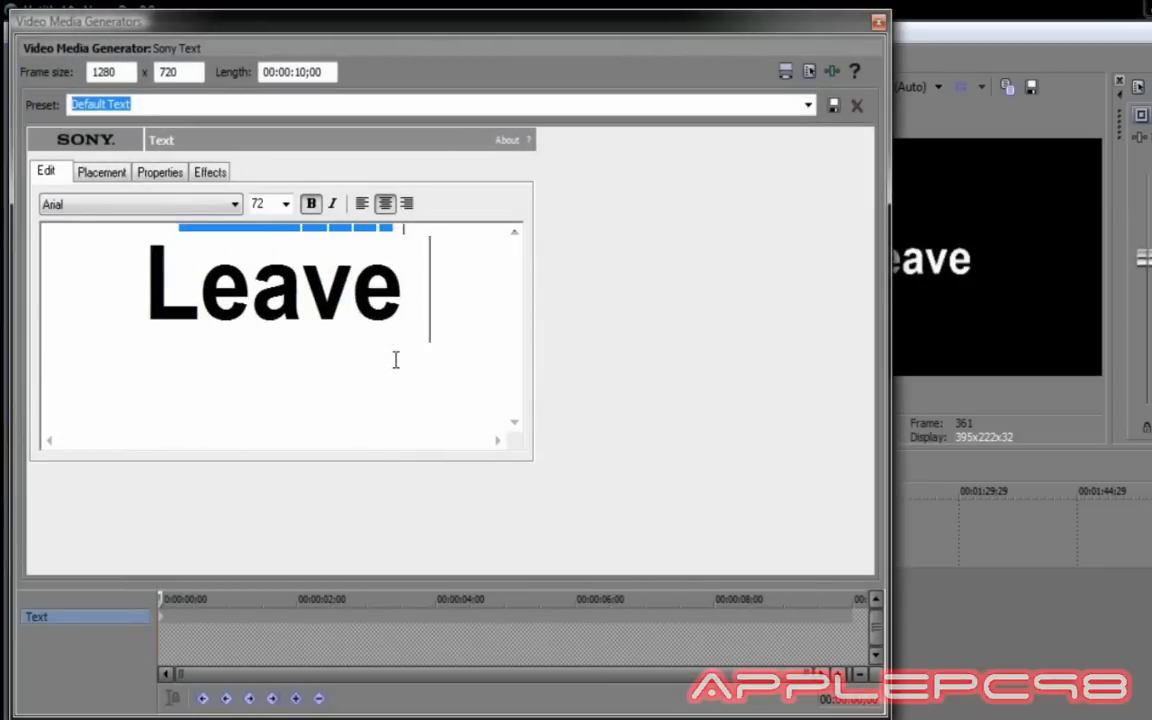
{"action": "type", "text": "your"}
{"action": "key", "text": "BackSpace"}
{"action": "key", "text": "BackSpace"}
{"action": "key", "text": "BackSpace"}
{"action": "key", "text": "BackSpace"}
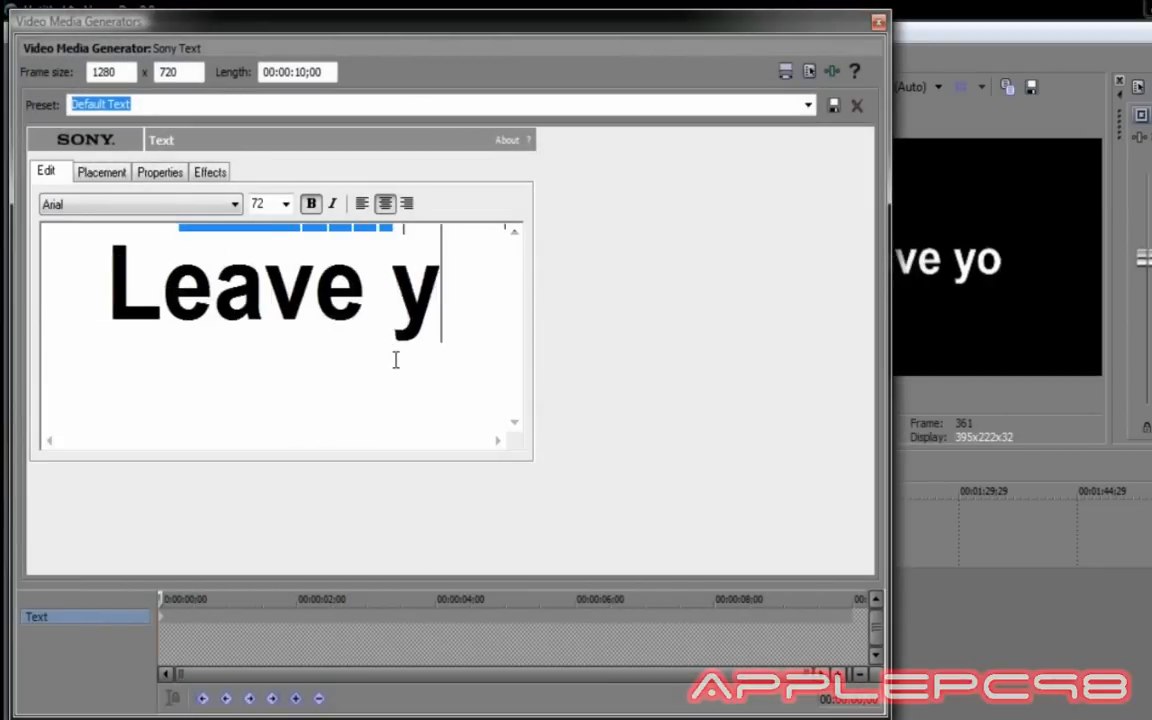
{"action": "type", "text": "question"}
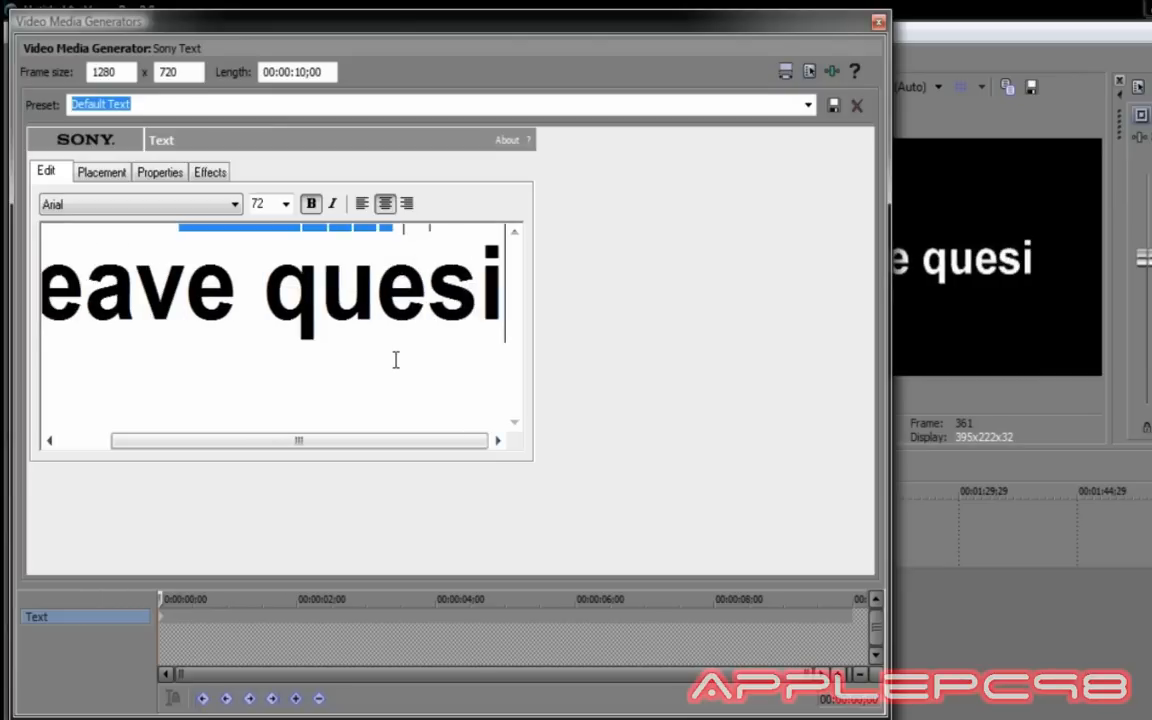
{"action": "type", "text": "s"}
{"action": "key", "text": "Return"}
{"action": "type", "text": "in"}
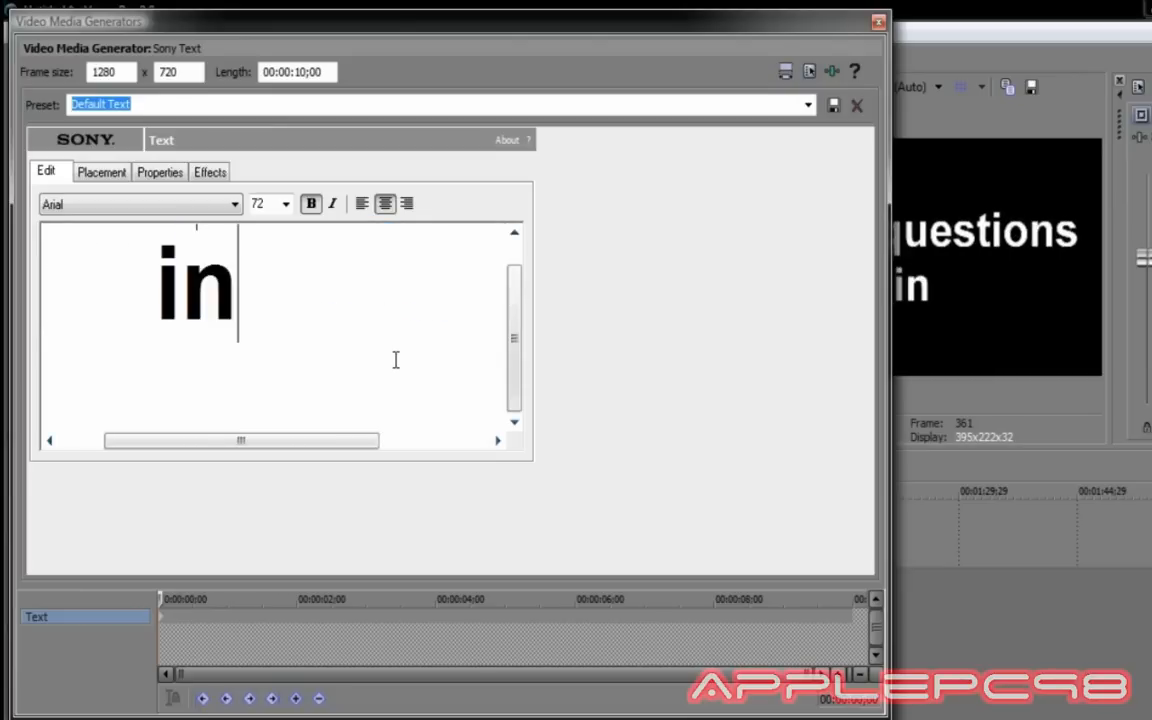
{"action": "type", "text": " the"}
{"action": "key", "text": "Return"}
{"action": "type", "text": "com"}
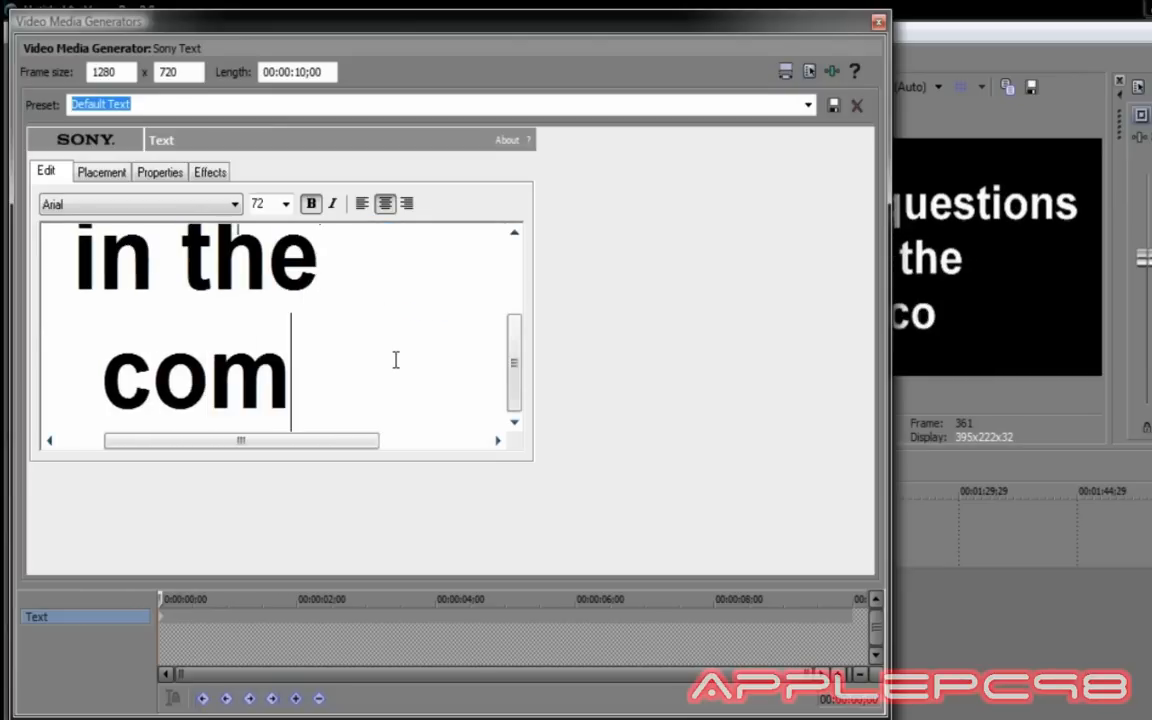
{"action": "type", "text": "m"}
{"action": "key", "text": "BackSpace"}
{"action": "type", "text": "ment"}
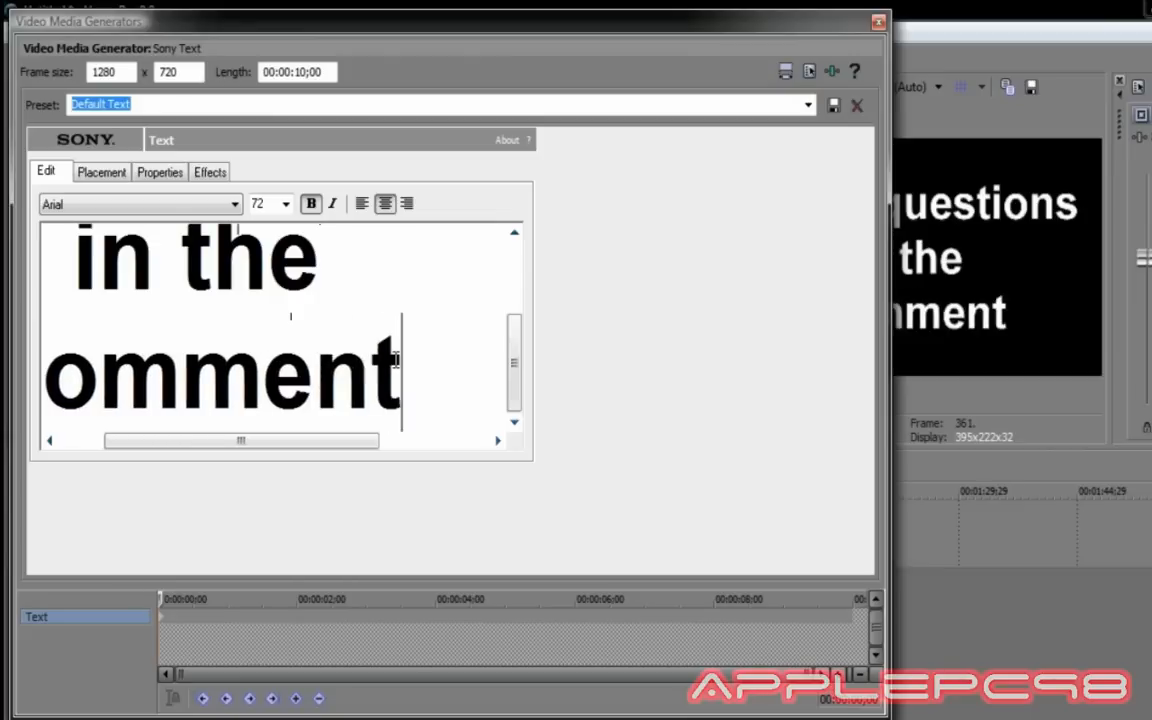
{"action": "type", "text": "s below"}
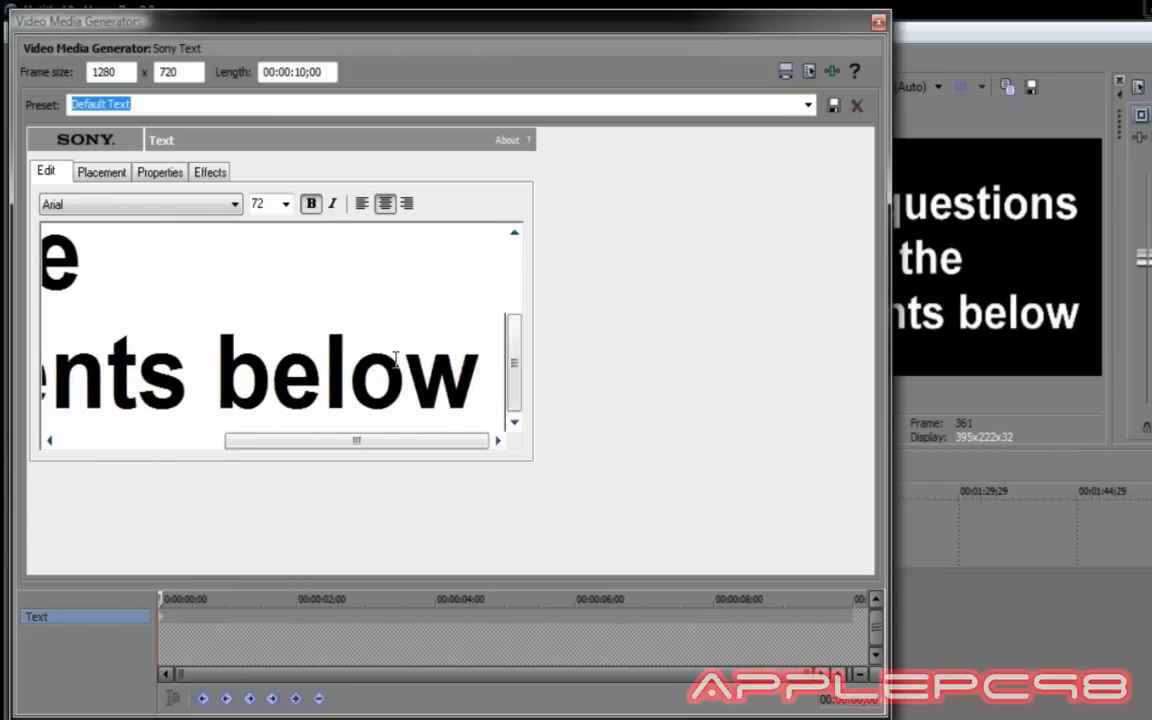
{"action": "key", "text": "Return"}
{"action": "type", "text": "or at"}
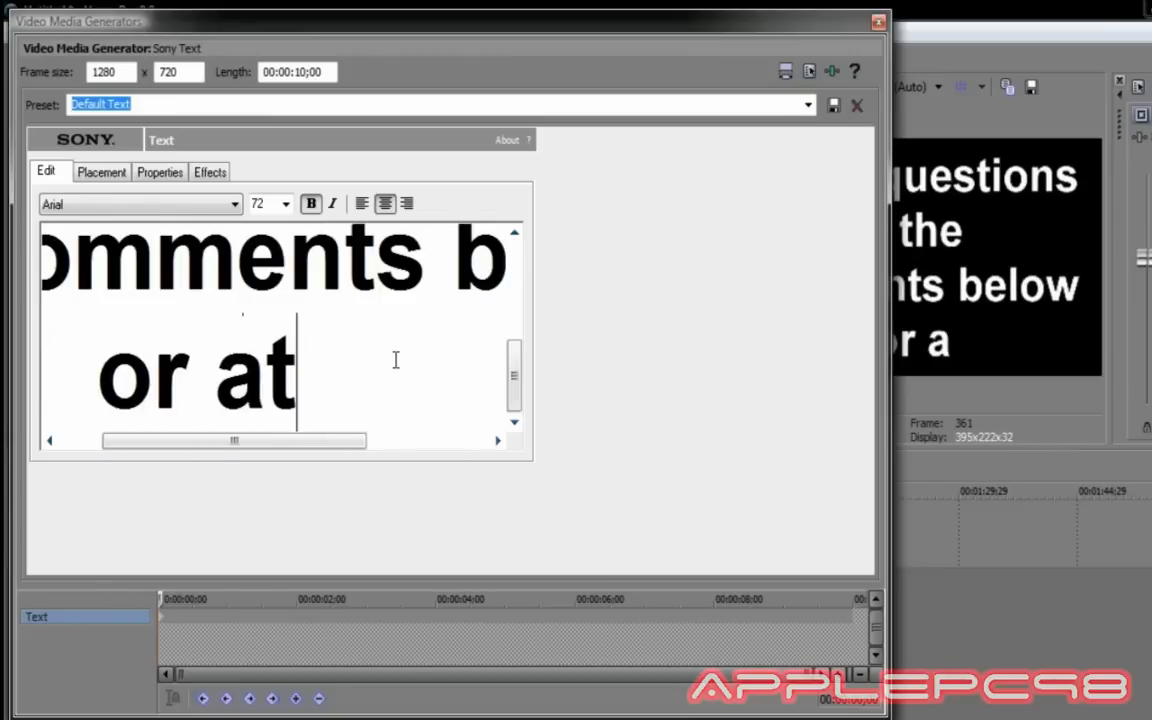
{"action": "key", "text": "Return"}
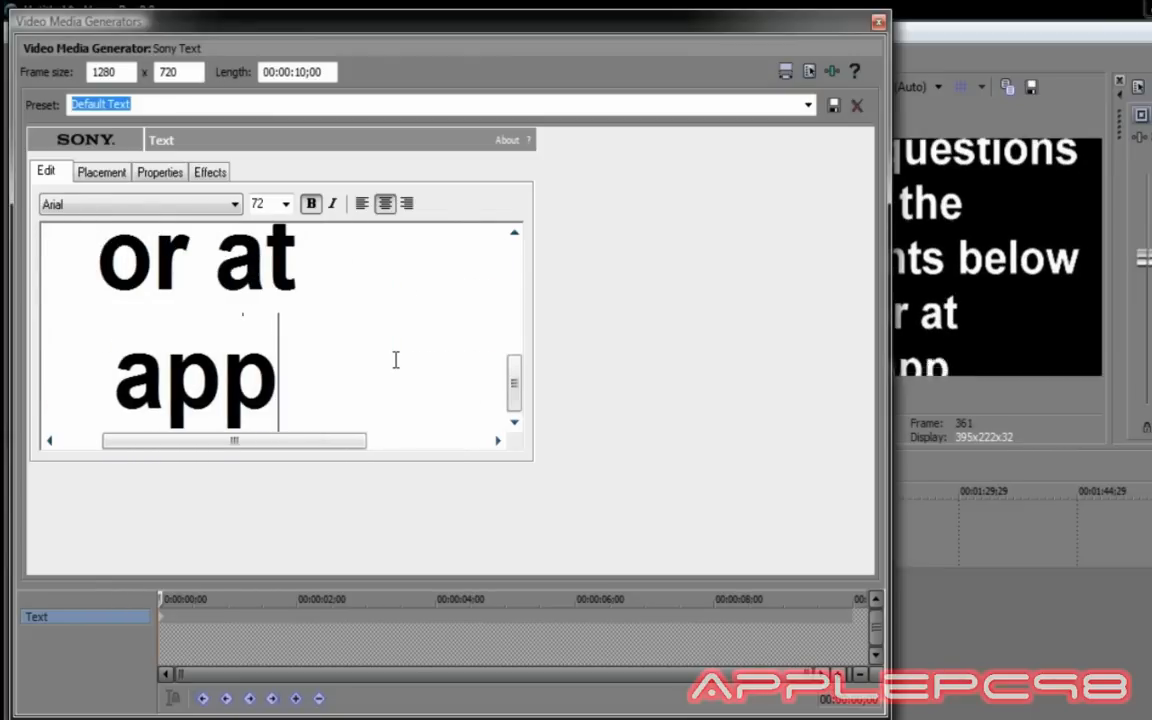
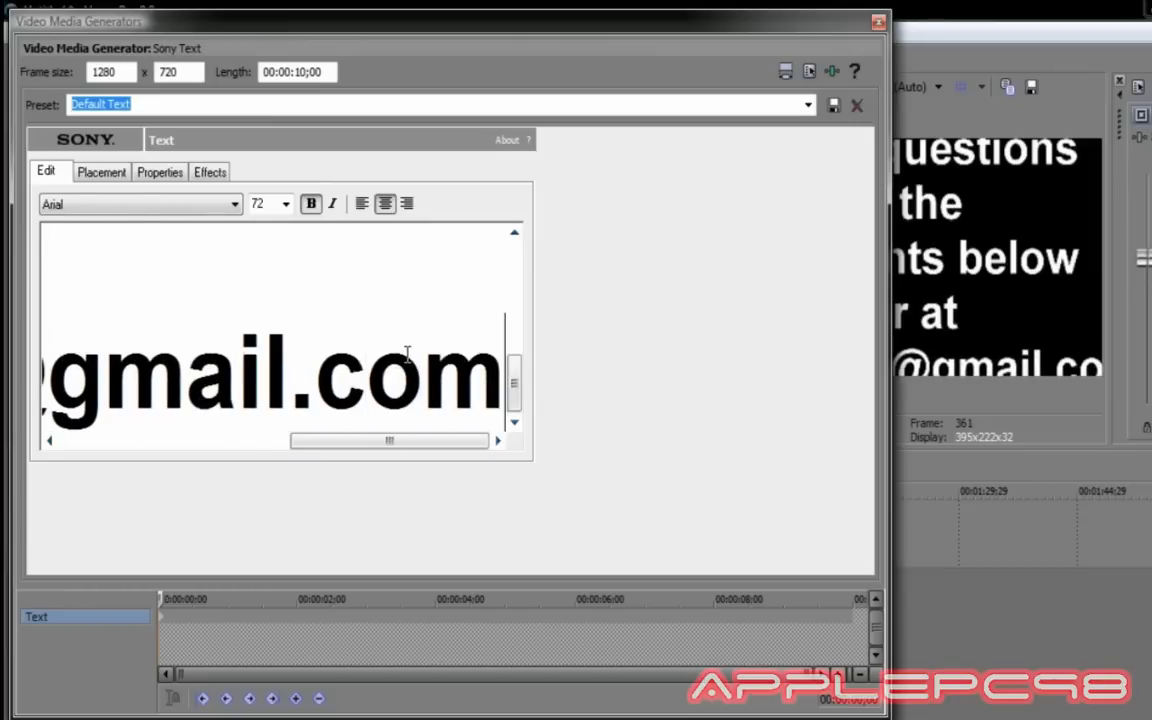
Add the contact e-mail address on the last line and select all the text.
{"action": "key", "text": "ctrl+a"}
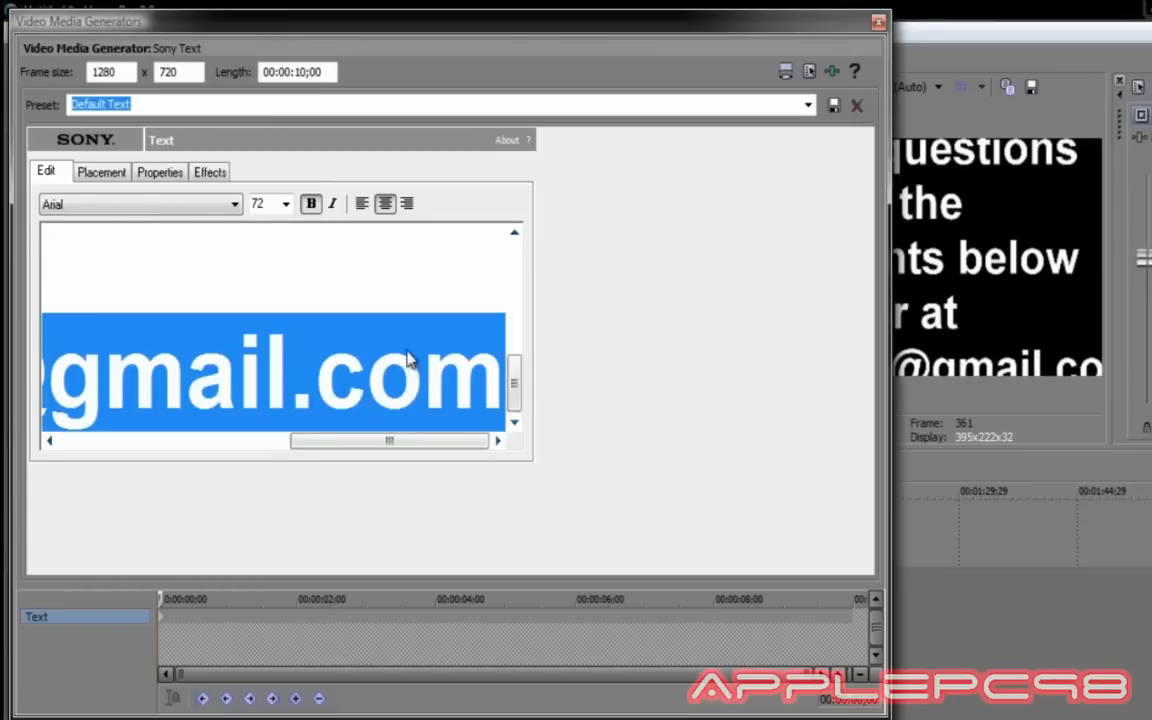
{"action": "left_click", "coordinate": [467, 315]}
Set all the title text to 36-point Space Age font.
{"action": "key", "text": "ctrl+a"}
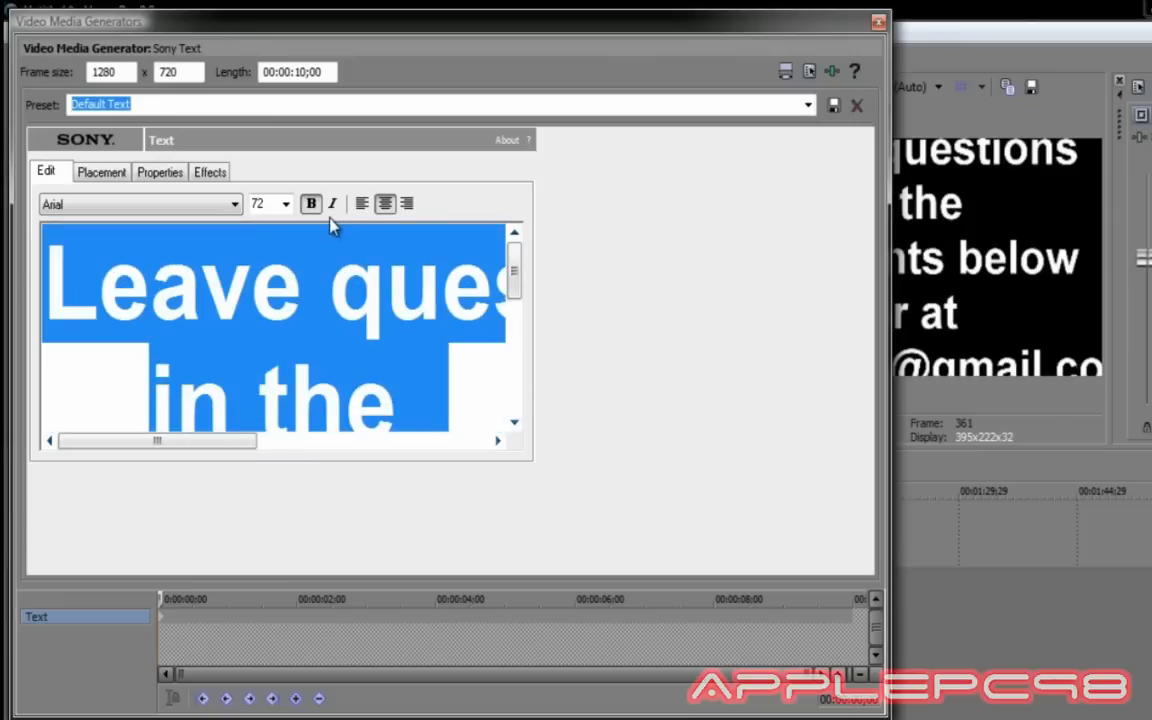
{"action": "left_click", "coordinate": [285, 204]}
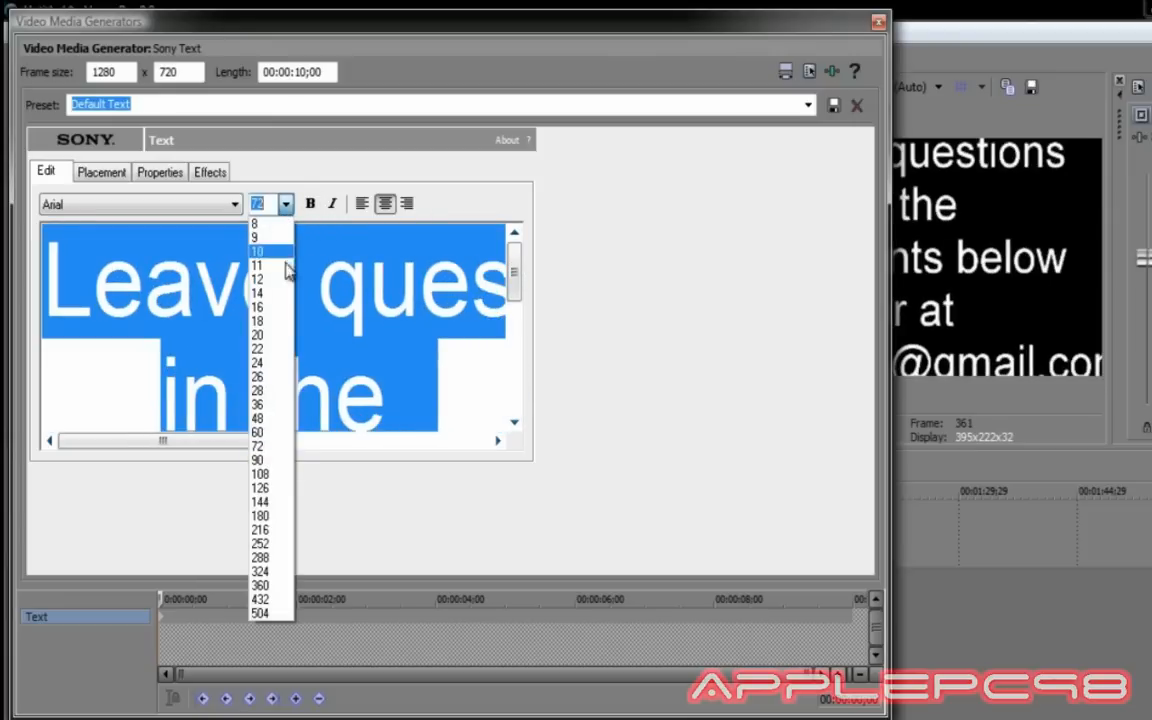
{"action": "left_click", "coordinate": [270, 391]}
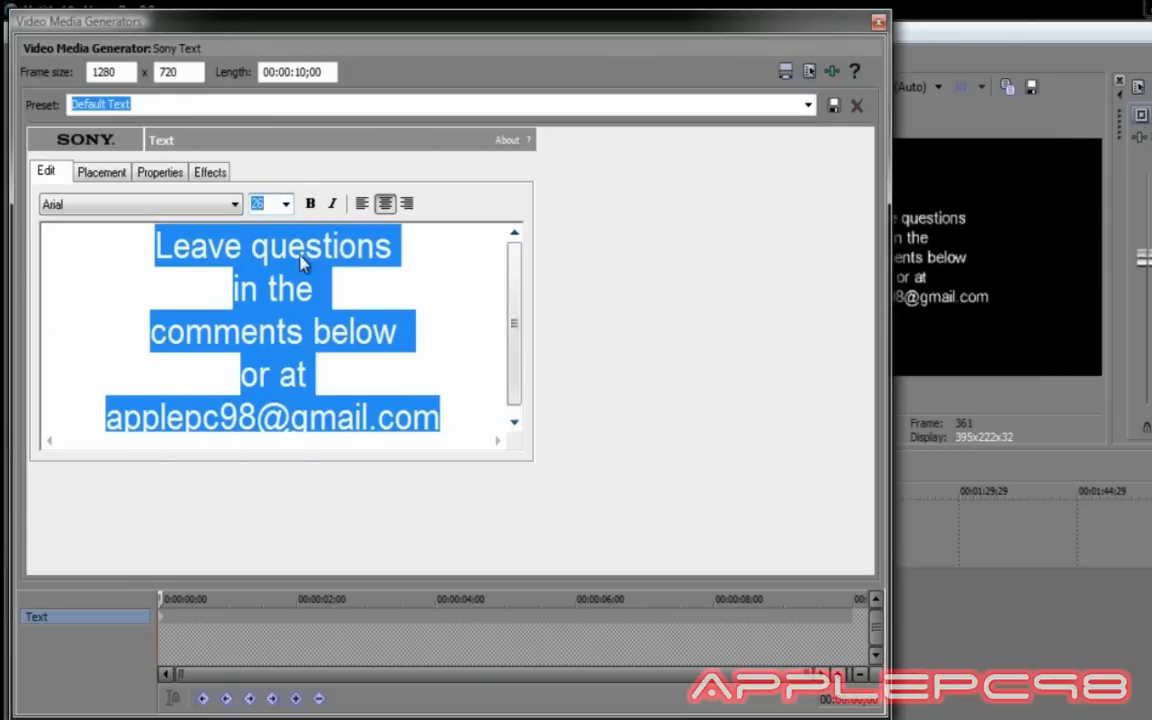
{"action": "left_click", "coordinate": [285, 204]}
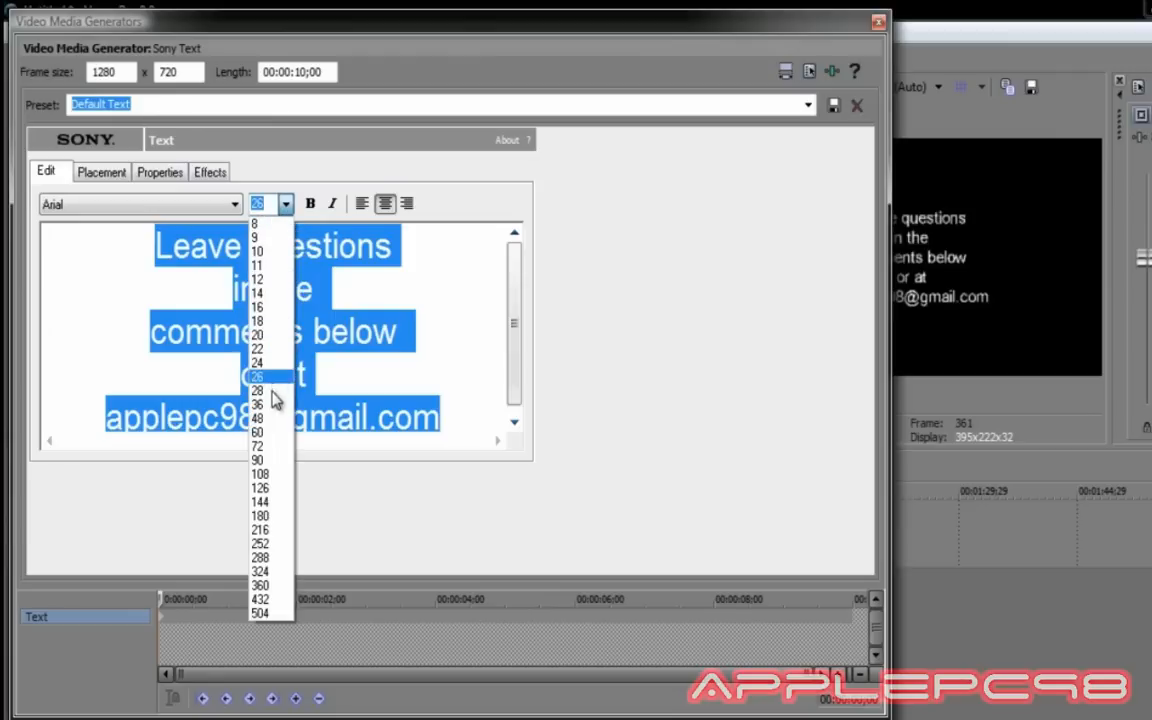
{"action": "left_click", "coordinate": [265, 405]}
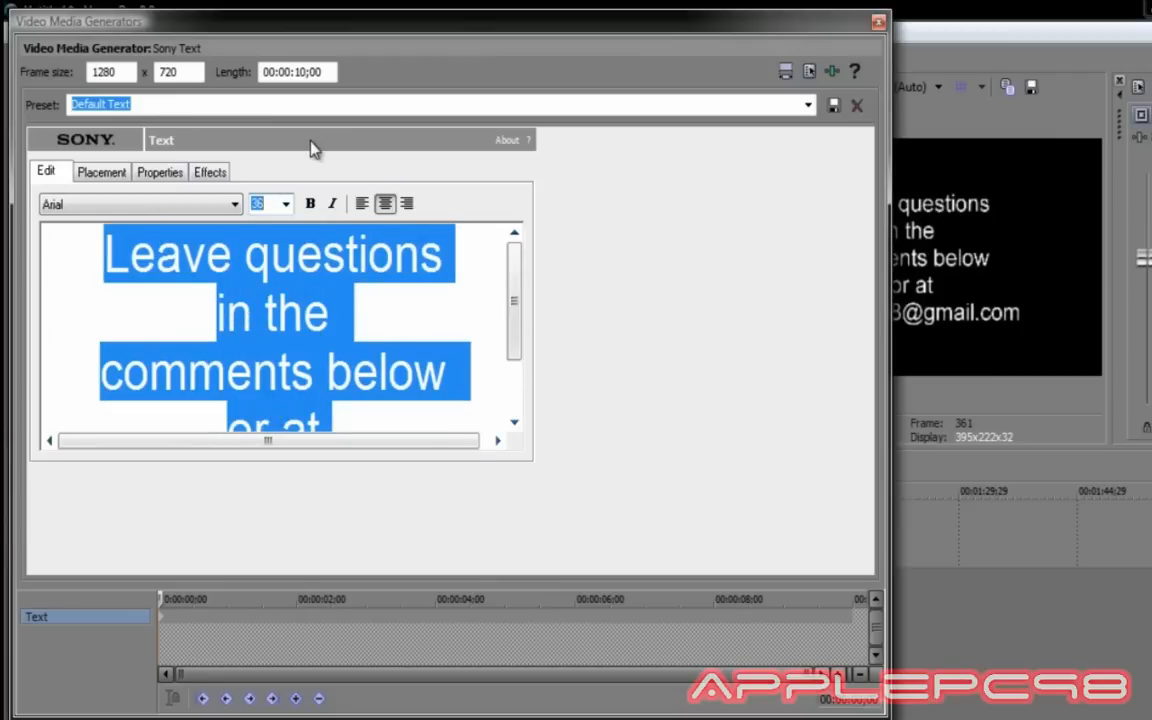
{"action": "left_click", "coordinate": [122, 216]}
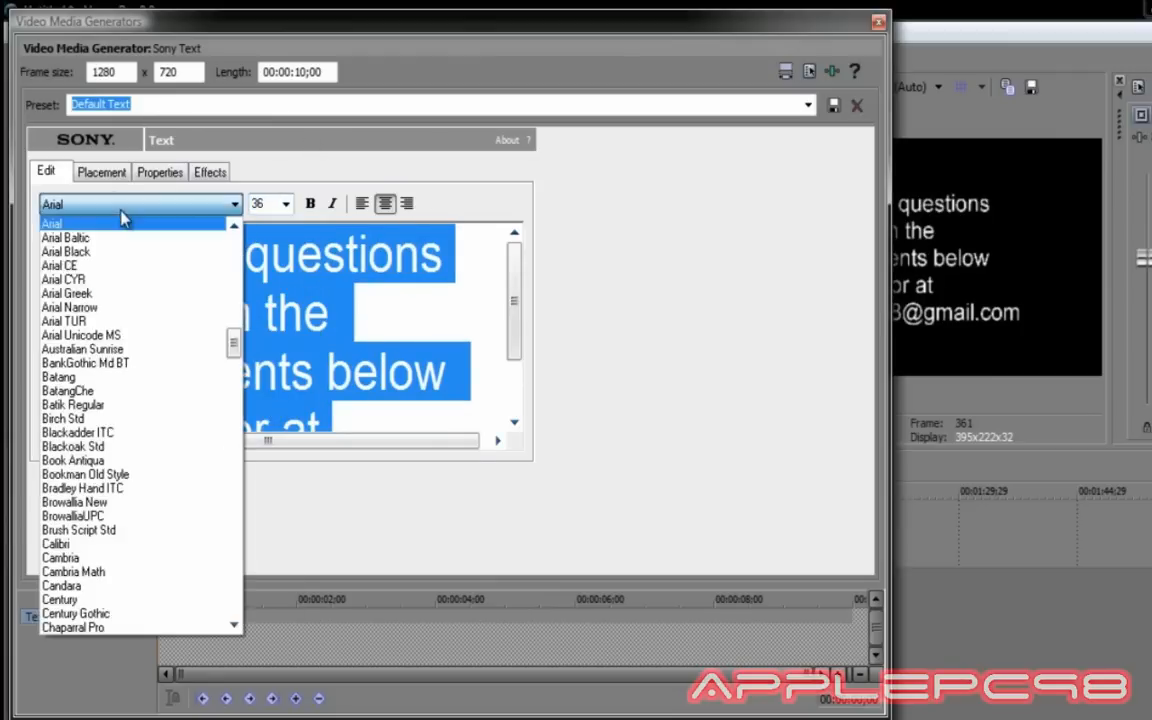
{"action": "left_click_drag", "start_coordinate": [233, 240], "coordinate": [231, 590]}
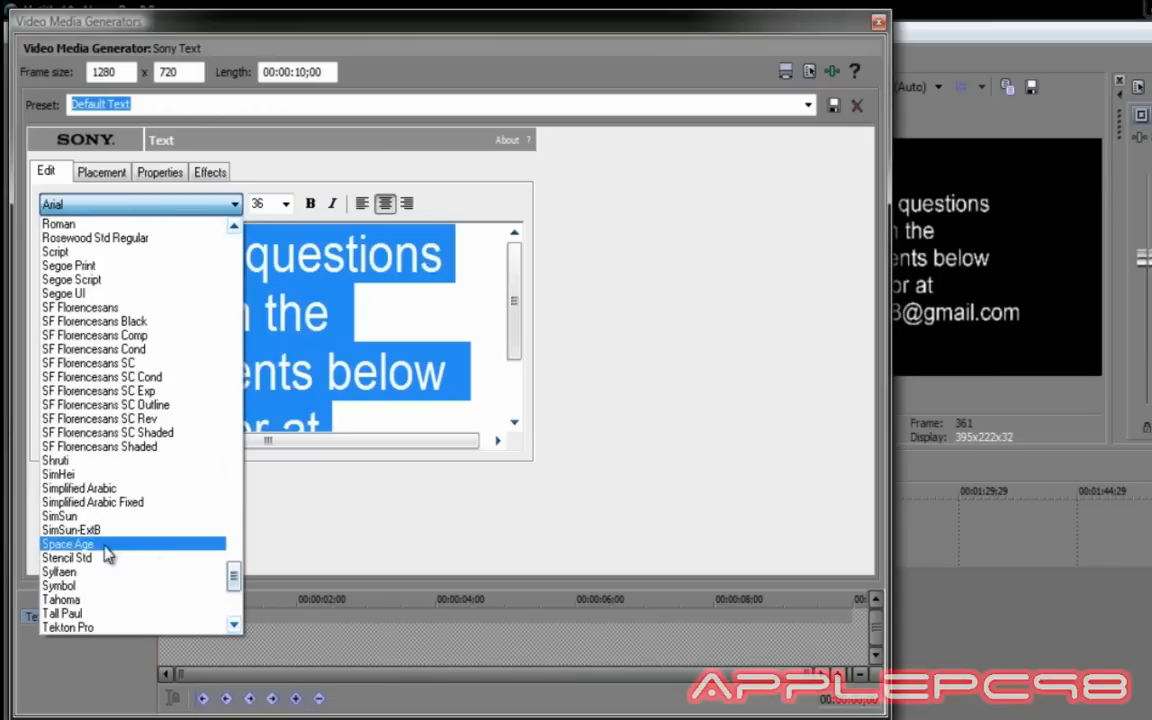
{"action": "left_click", "coordinate": [76, 549]}
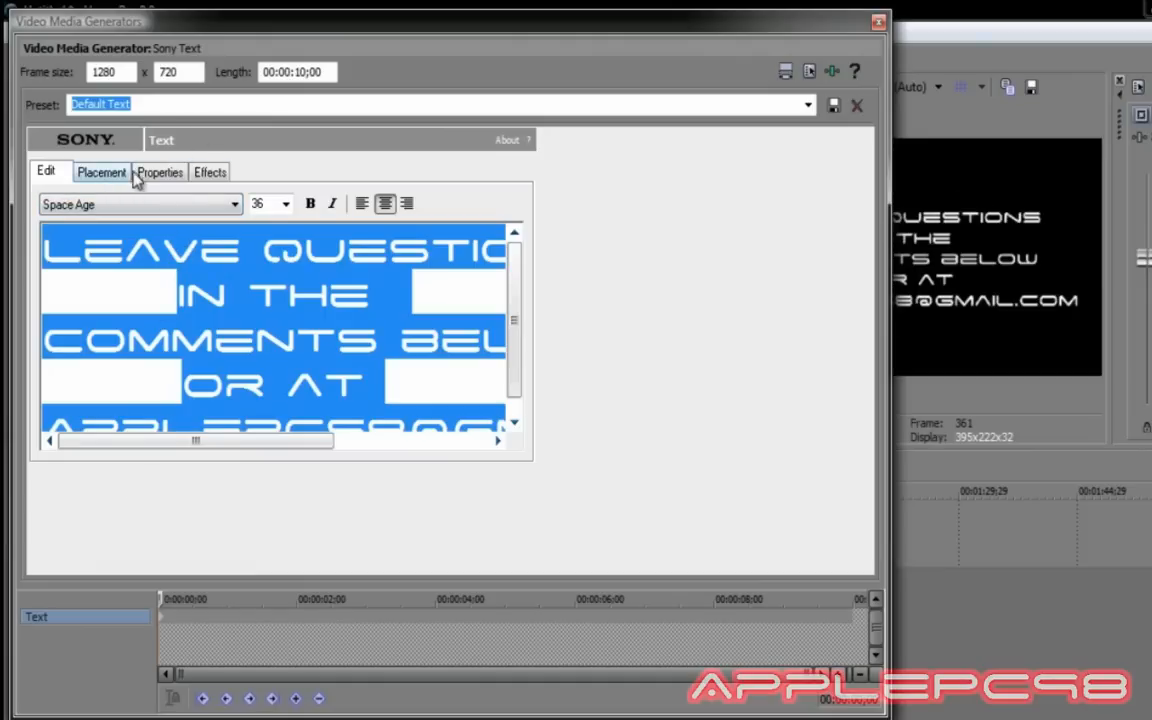
Turn on Draw Outline for the title and make the outline red.
{"action": "left_click", "coordinate": [210, 173]}
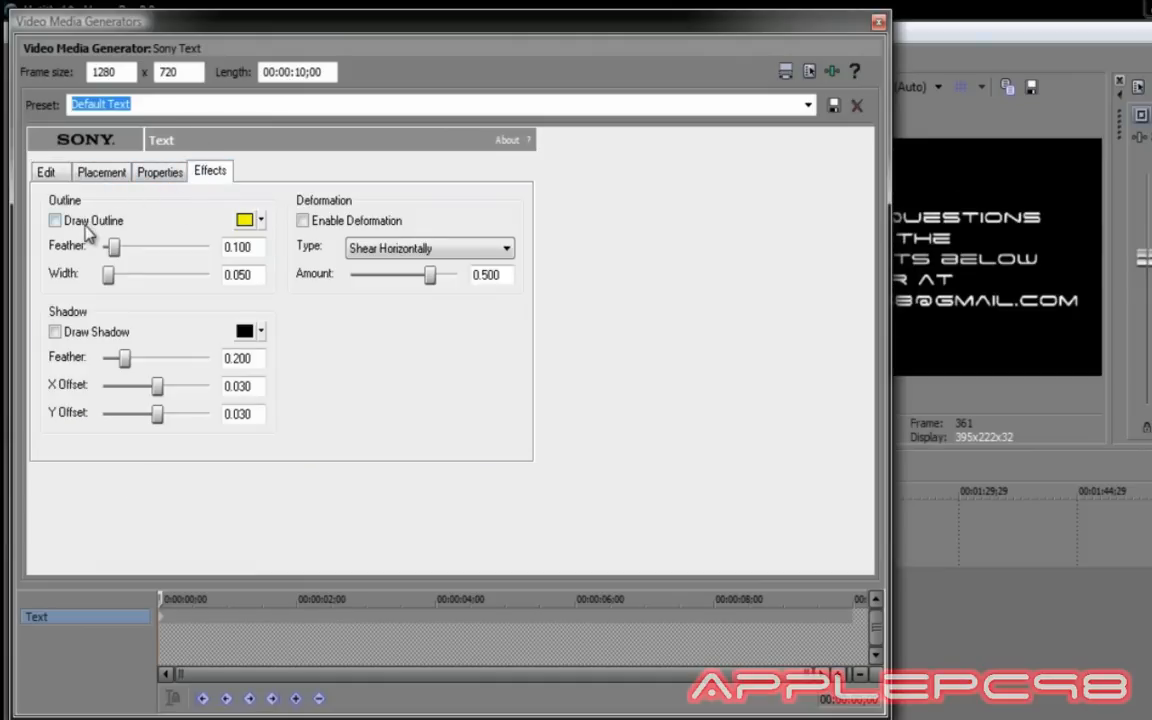
{"action": "left_click", "coordinate": [260, 221]}
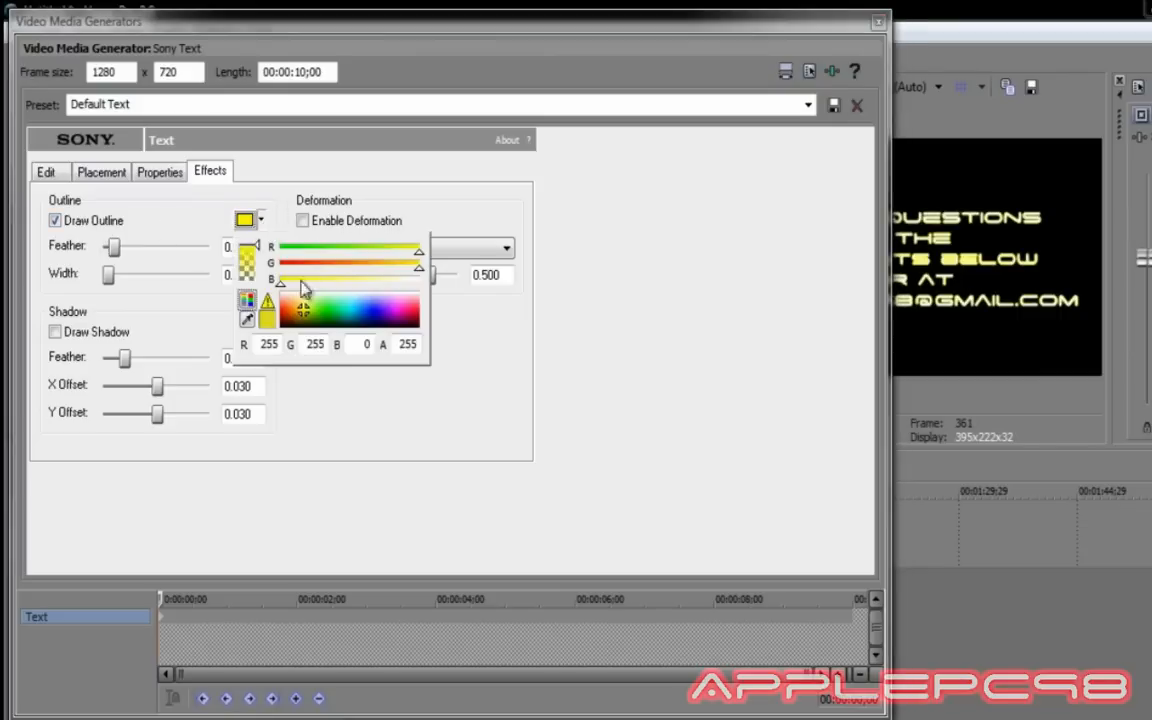
{"action": "left_click", "coordinate": [280, 313]}
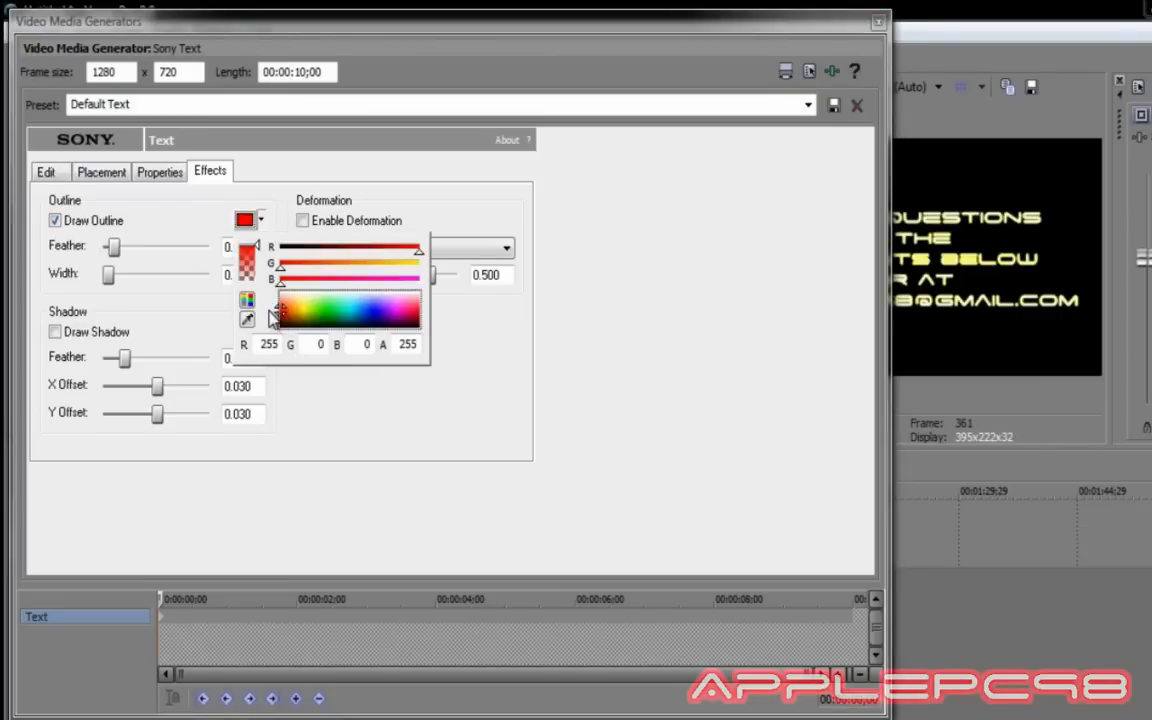
{"action": "left_click", "coordinate": [140, 199]}
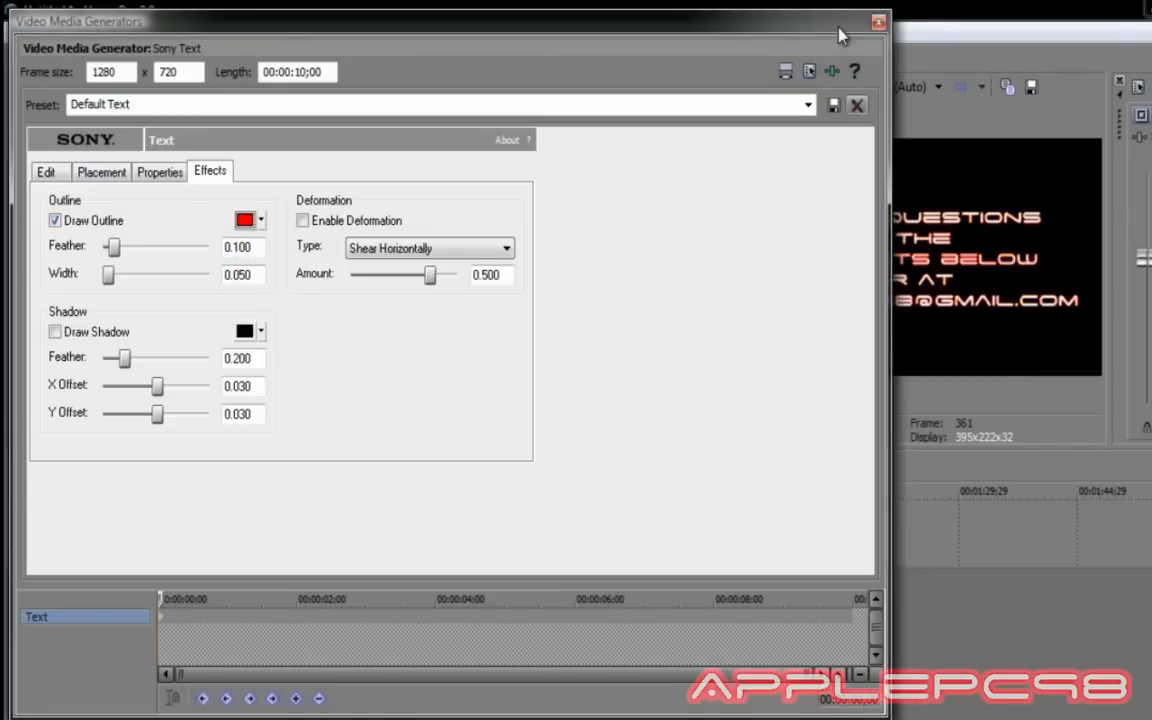
{"action": "left_click_drag", "start_coordinate": [754, 24], "coordinate": [880, 355]}
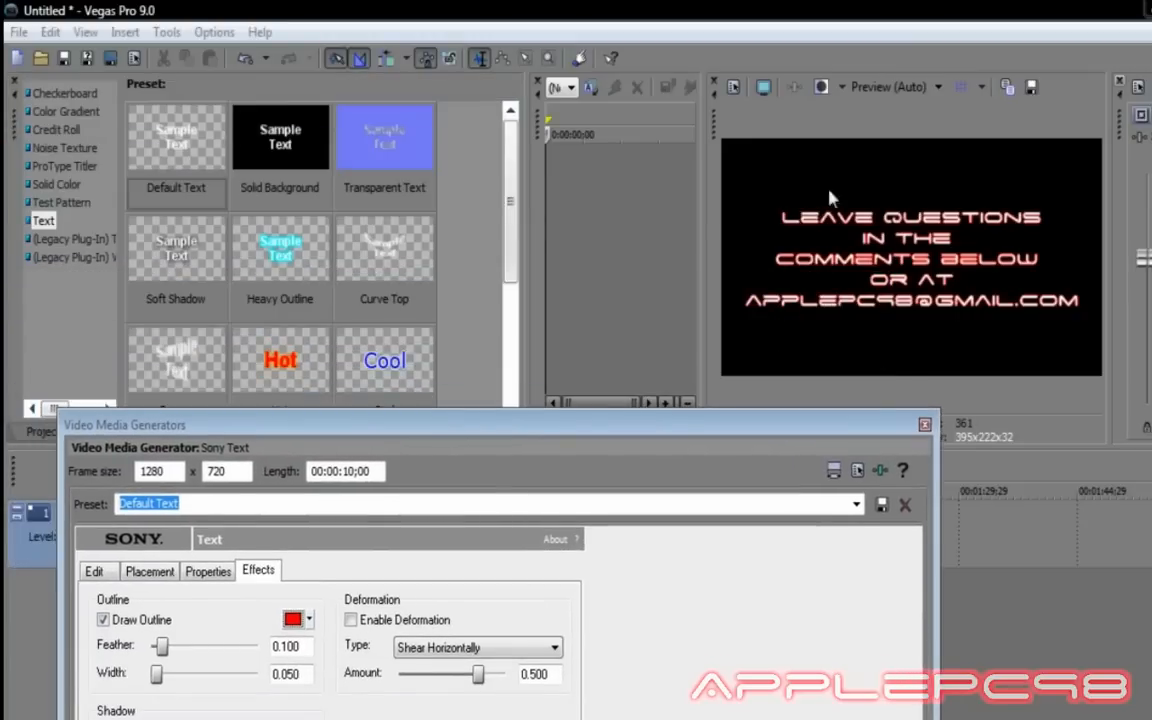
Close the text generator and trim the comments title clip to end at 00:00:16;00.
{"action": "left_click_drag", "start_coordinate": [840, 432], "coordinate": [905, 65]}
{"action": "left_click", "coordinate": [881, 65]}
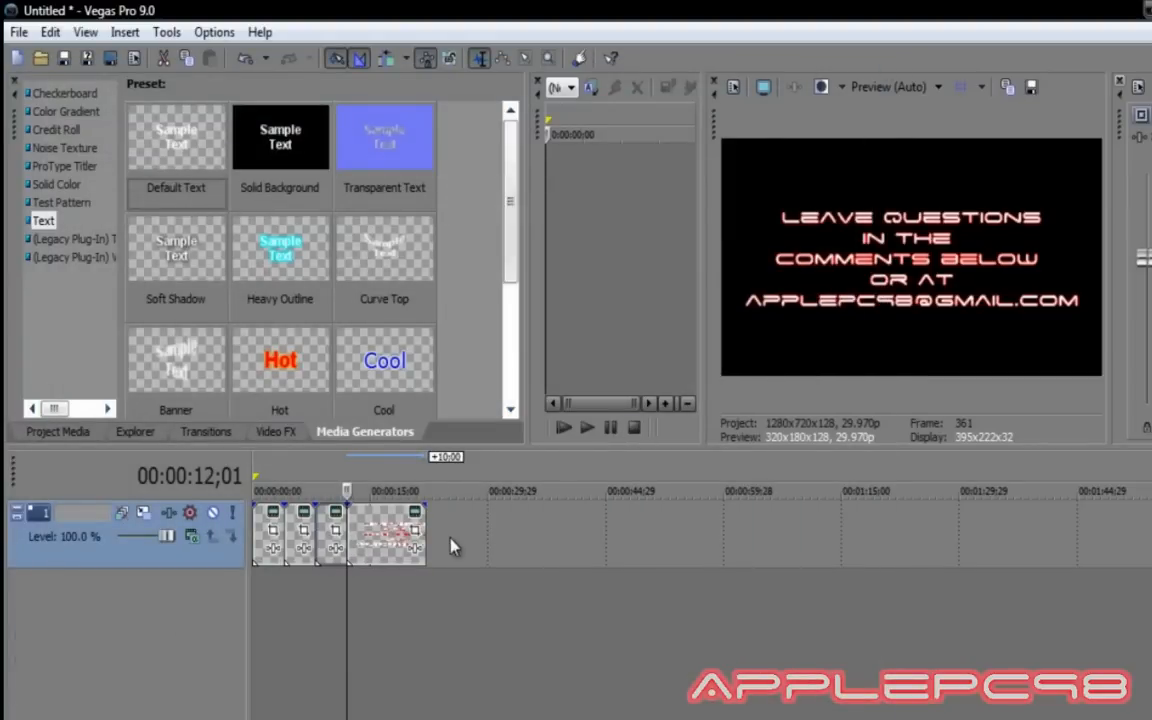
{"action": "left_click", "coordinate": [377, 532]}
{"action": "key", "text": "Right"}
{"action": "key", "text": "Right"}
{"action": "key", "text": "Right"}
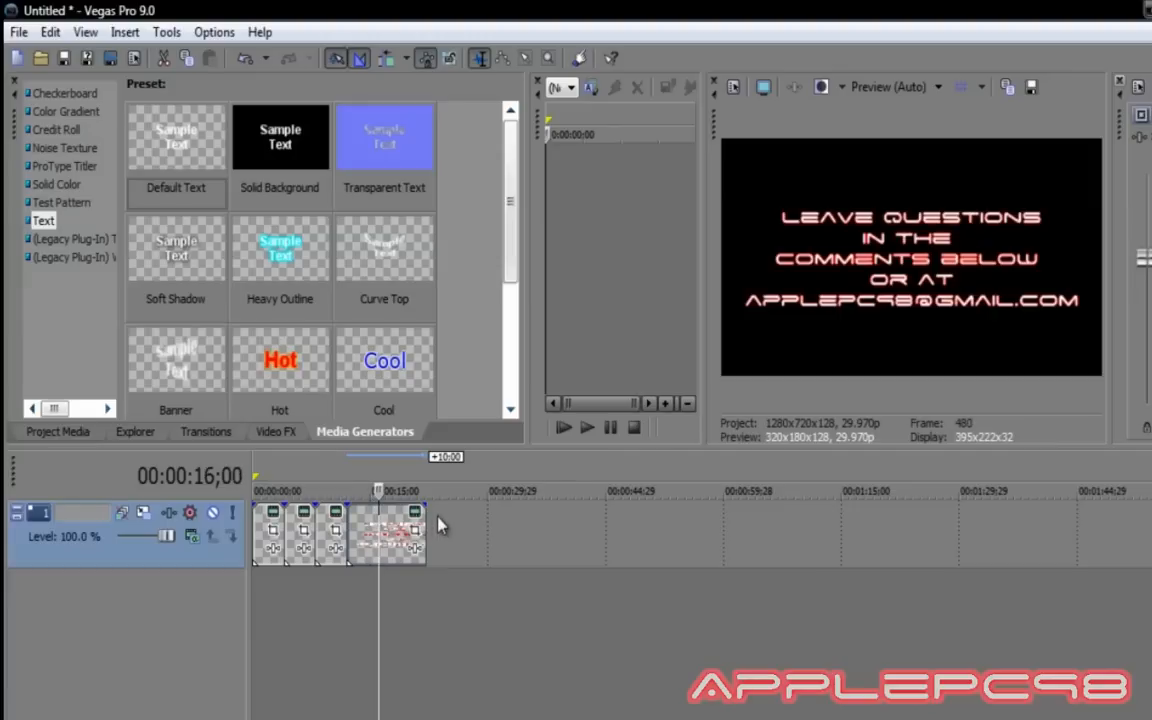
{"action": "left_click_drag", "start_coordinate": [425, 527], "coordinate": [378, 527]}
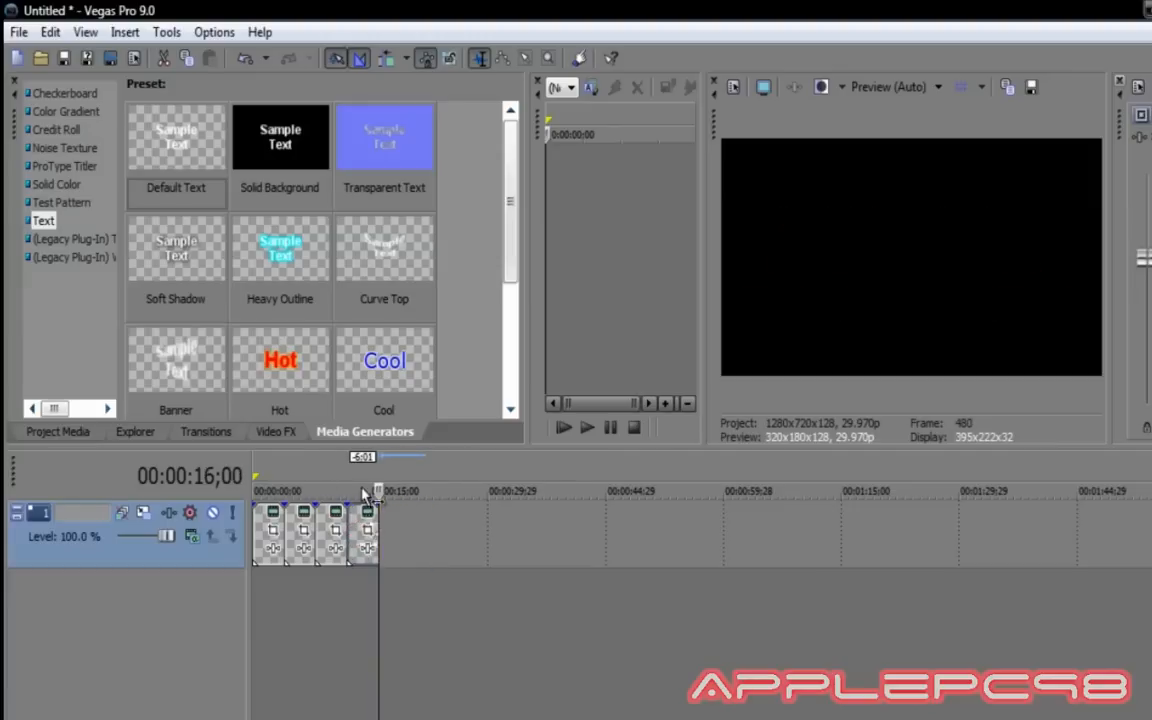
Place the Cross Effect preset Cross Zoom A/B Slow at the junction before the text clip.
{"action": "left_click", "coordinate": [206, 431]}
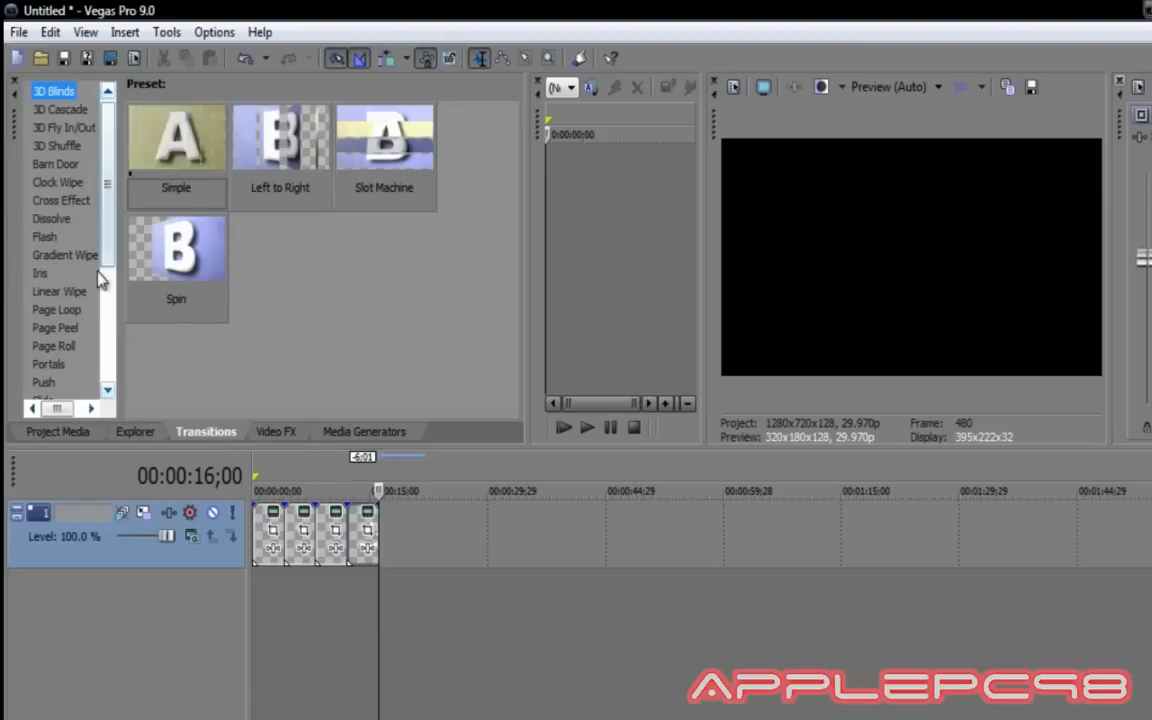
{"action": "left_click", "coordinate": [48, 218]}
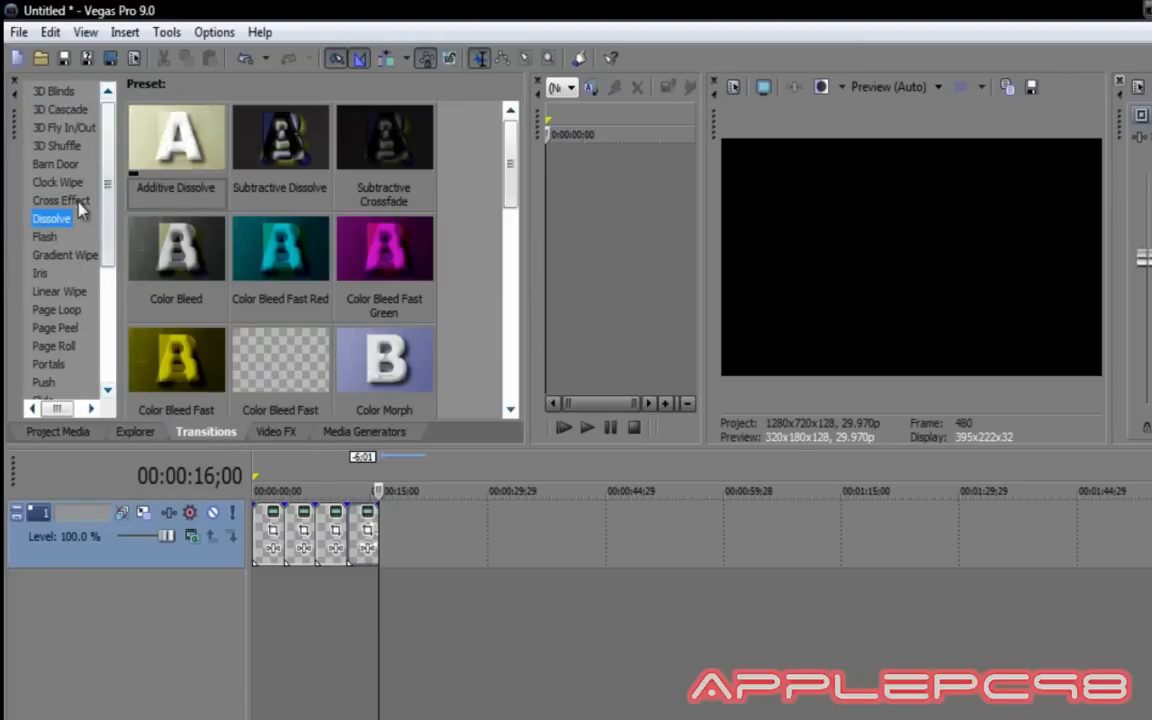
{"action": "left_click", "coordinate": [78, 202]}
{"action": "left_click_drag", "start_coordinate": [155, 128], "coordinate": [349, 537]}
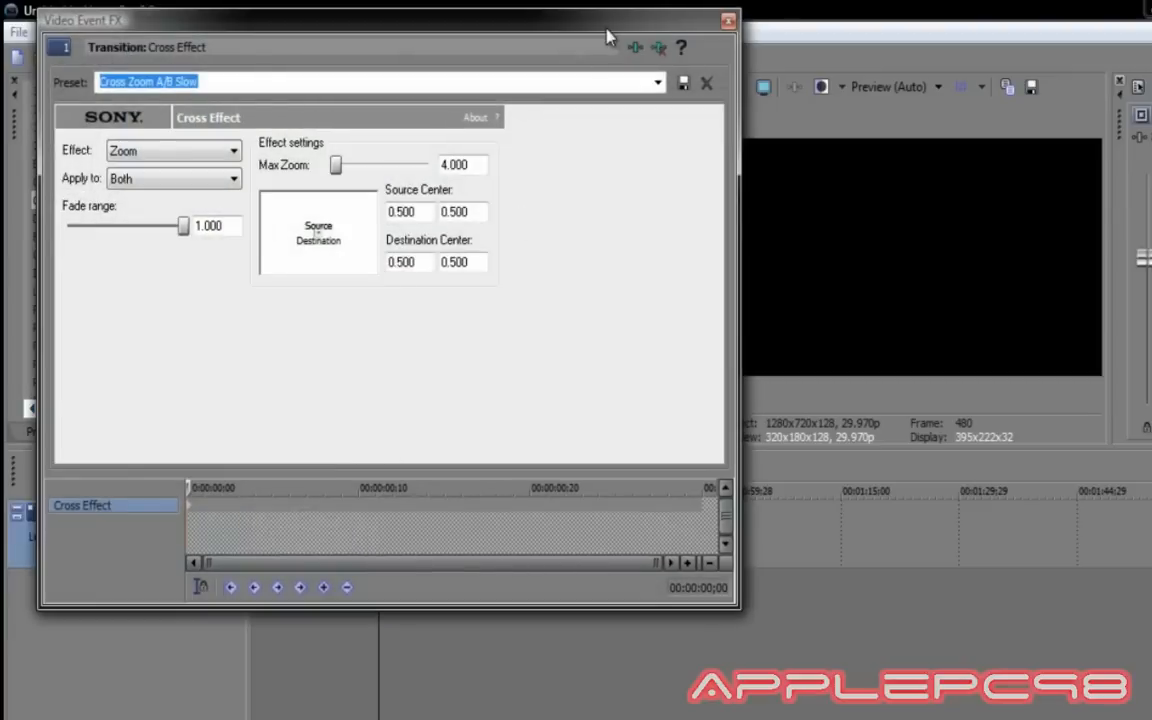
{"action": "left_click", "coordinate": [728, 22]}
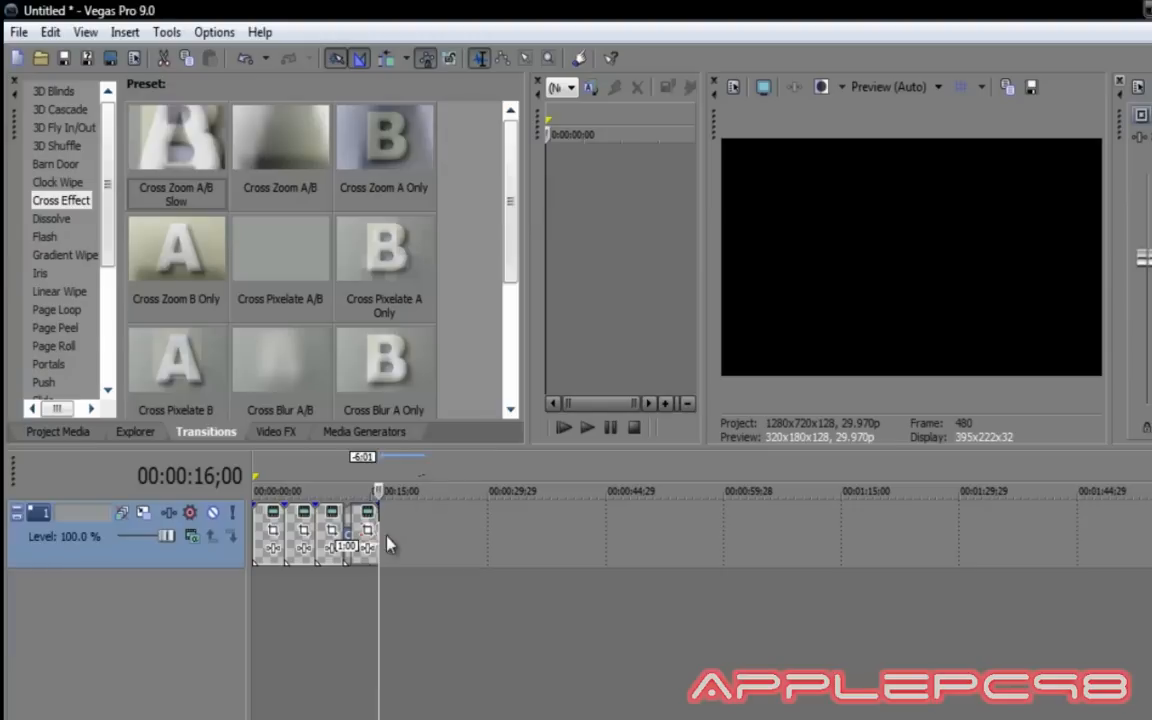
{"action": "left_click", "coordinate": [354, 433]}
Add an empty ProType title after the text clip and replace its sample text with 'ApplePC98'.
{"action": "left_click_drag", "start_coordinate": [372, 466], "coordinate": [404, 548]}
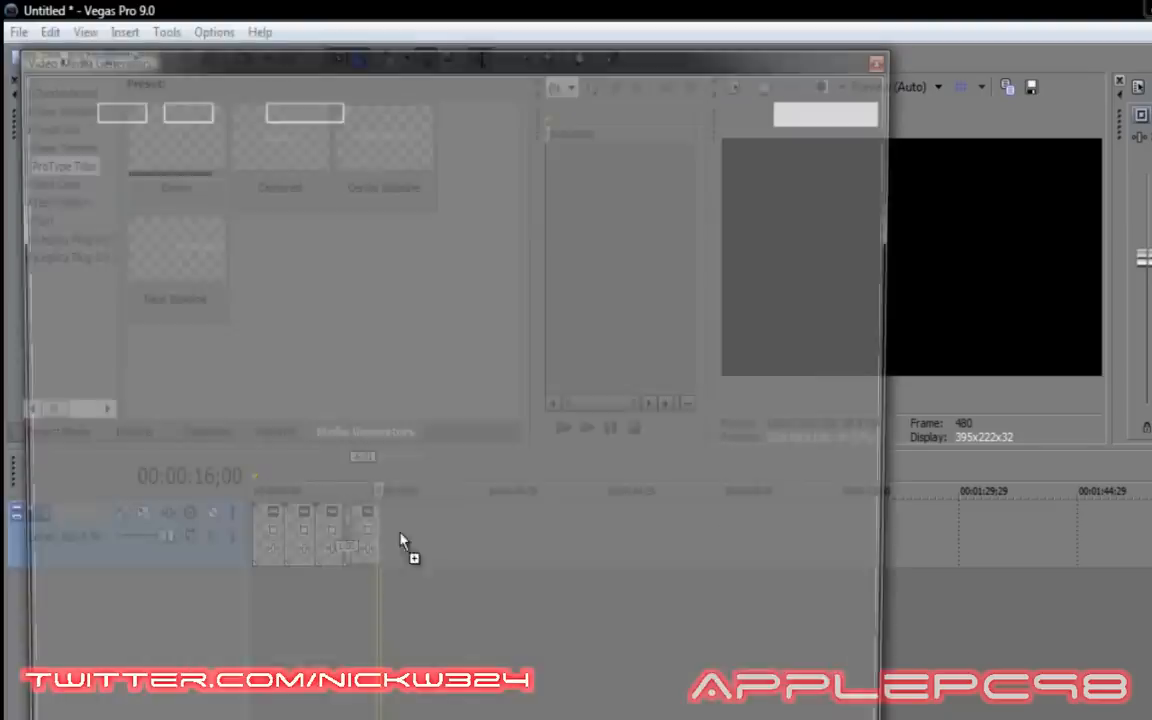
{"action": "left_click", "coordinate": [686, 450]}
{"action": "left_click", "coordinate": [614, 312]}
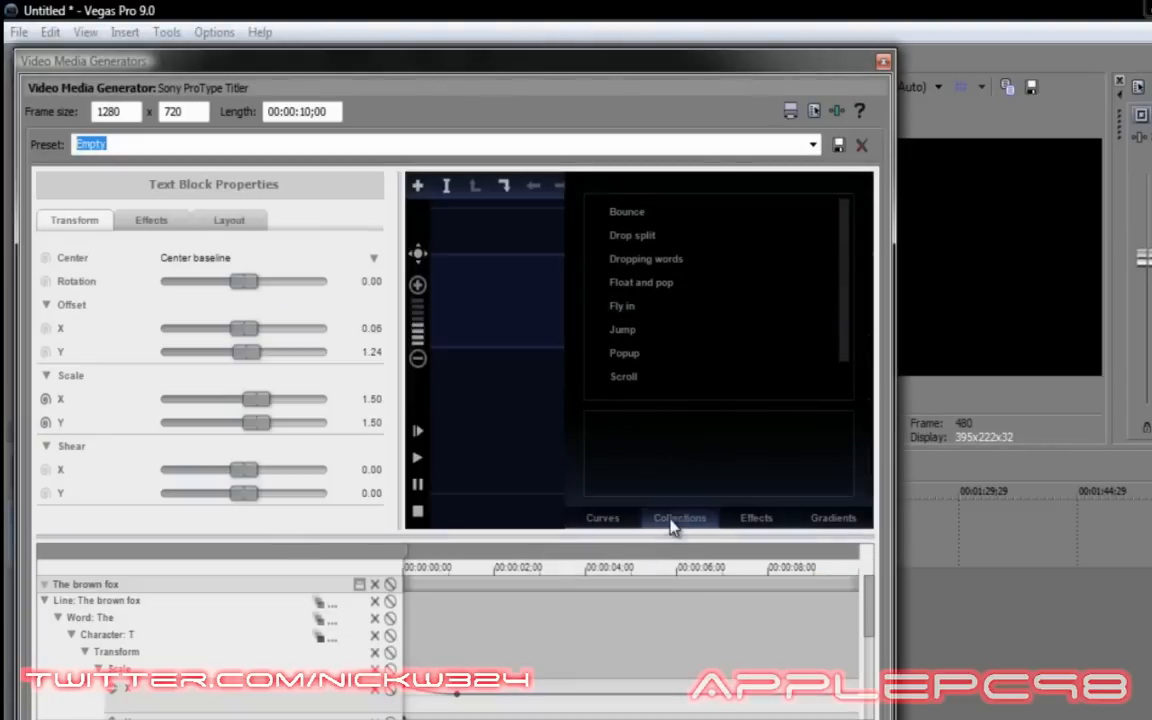
{"action": "left_click", "coordinate": [679, 517]}
{"action": "double_click", "coordinate": [771, 316]}
{"action": "left_click_drag", "start_coordinate": [771, 316], "coordinate": [519, 325]}
{"action": "type", "text": "Apple"}
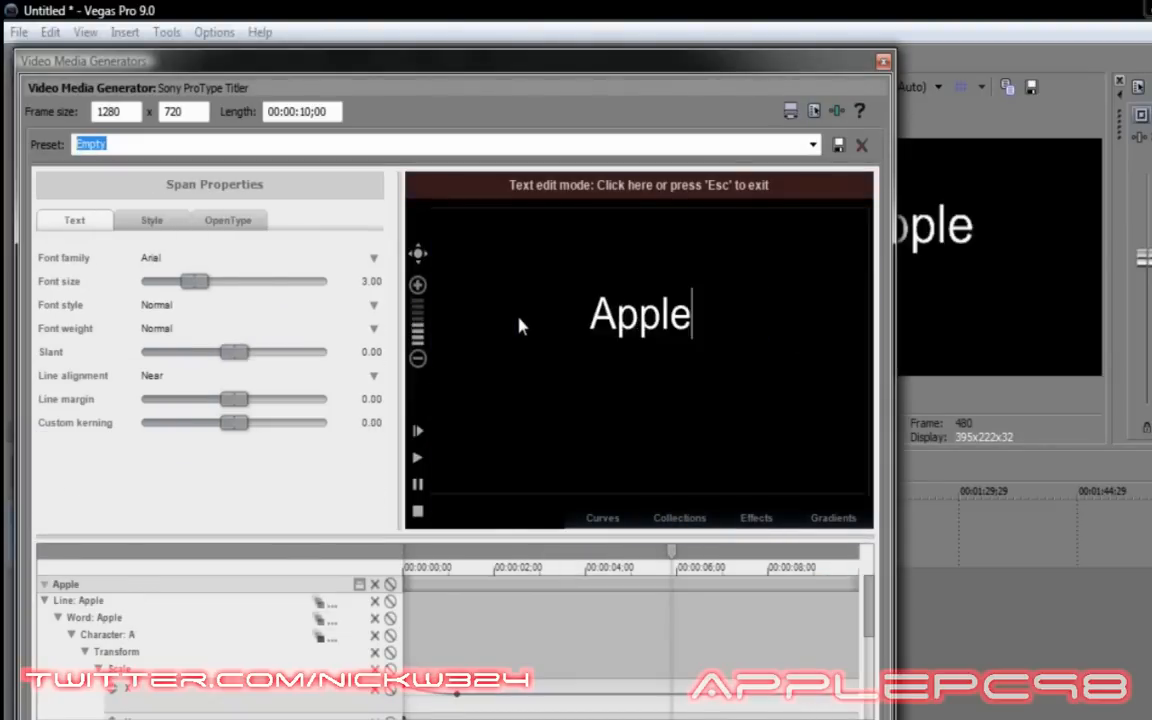
{"action": "type", "text": "PC98"}
{"action": "double_click", "coordinate": [530, 319]}
Set the ApplePC98 title to Space Age font with a red Glow at 100.
{"action": "left_click", "coordinate": [151, 263]}
{"action": "left_click", "coordinate": [182, 278]}
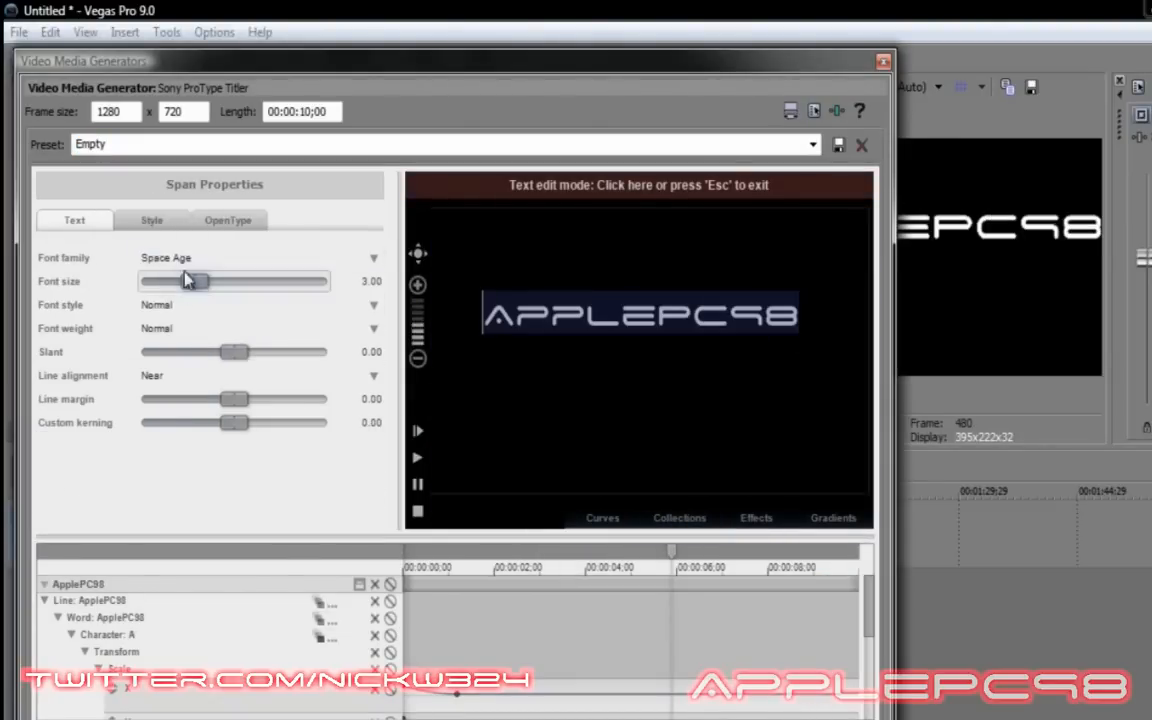
{"action": "key", "text": "Escape"}
{"action": "left_click", "coordinate": [152, 221]}
{"action": "left_click", "coordinate": [75, 379]}
{"action": "left_click", "coordinate": [192, 425]}
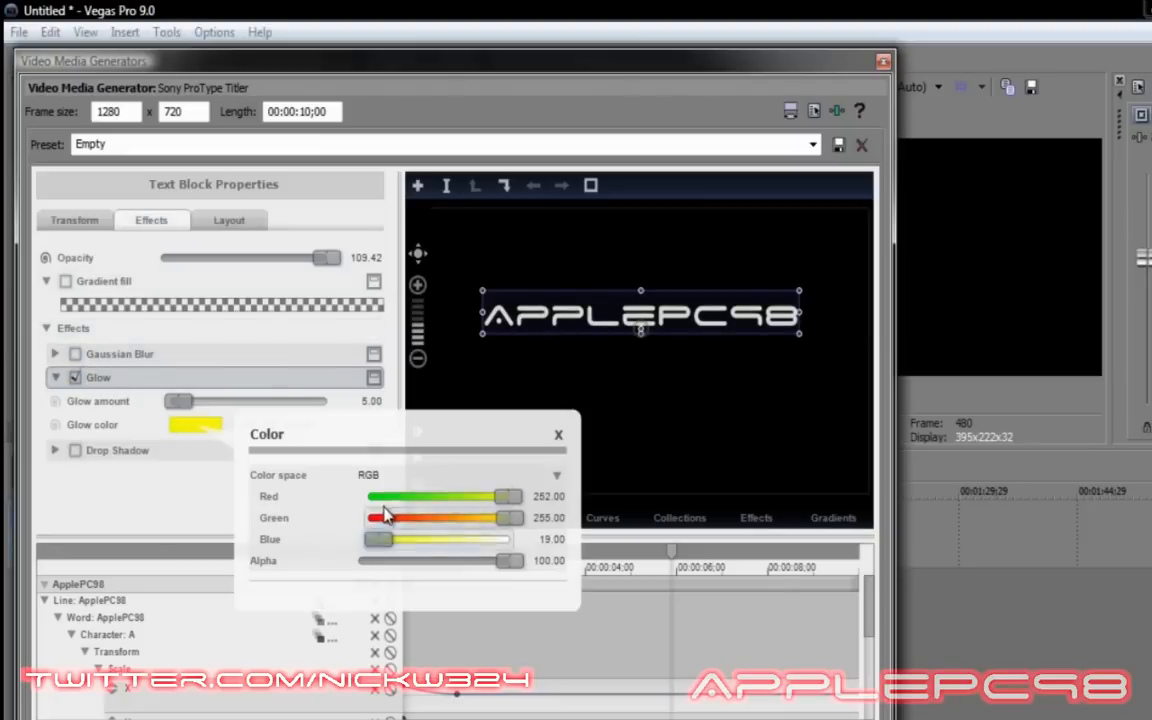
{"action": "left_click_drag", "start_coordinate": [509, 517], "coordinate": [364, 517]}
{"action": "left_click_drag", "start_coordinate": [182, 402], "coordinate": [386, 402]}
Set the title length to 00:00:04;00 and place the playhead at 00:00:20;01.
{"action": "left_click_drag", "start_coordinate": [301, 111], "coordinate": [315, 111]}
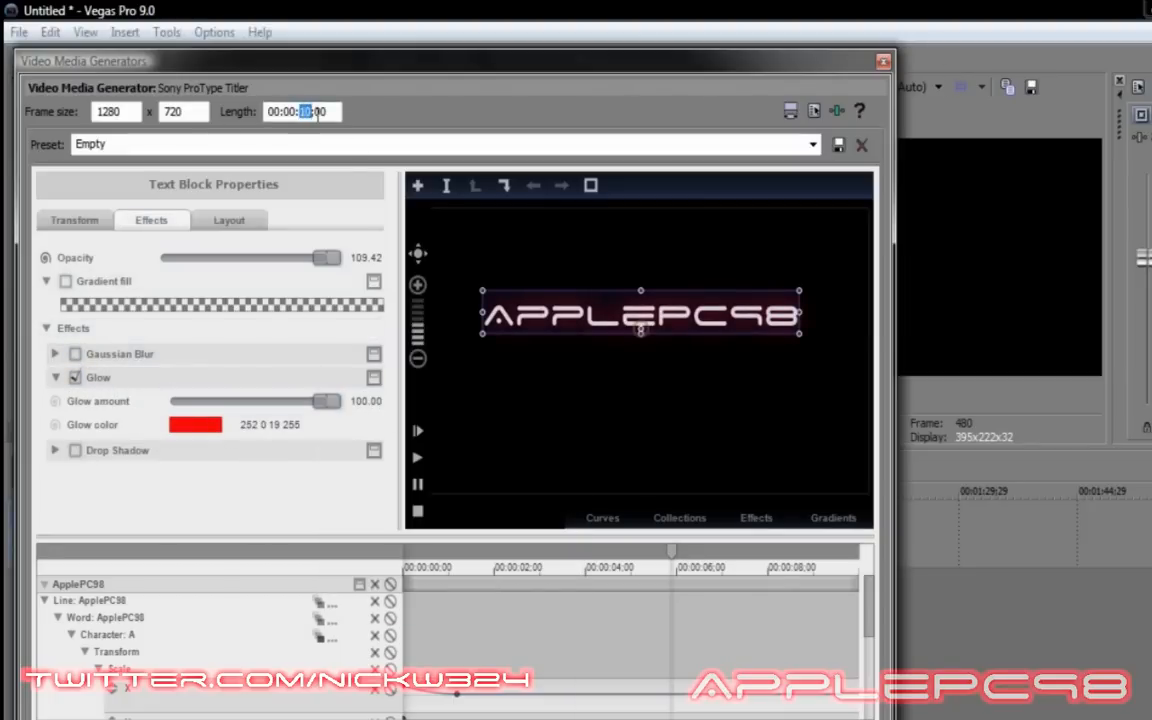
{"action": "type", "text": "04"}
{"action": "key", "text": "Return"}
{"action": "left_click", "coordinate": [883, 62]}
{"action": "left_click", "coordinate": [412, 532]}
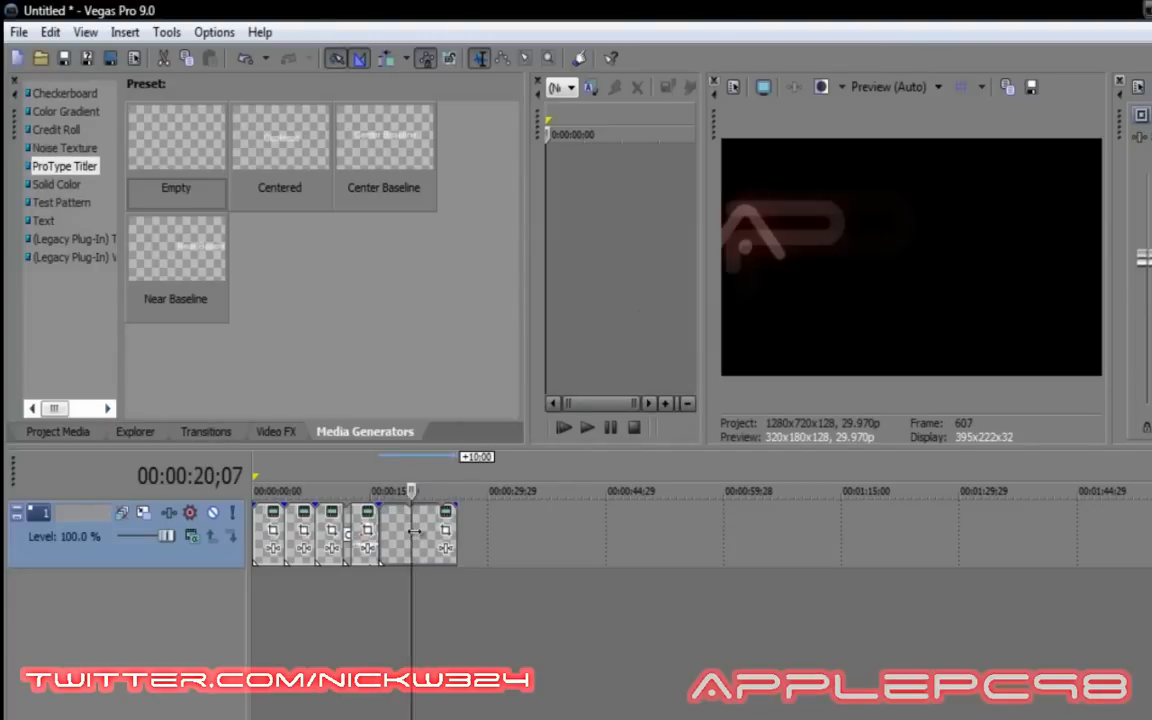
{"action": "left_click", "coordinate": [410, 530]}
Trim the ApplePC98 title to the playhead and add a Cross Zoom A/B Slow transition before it.
{"action": "left_click_drag", "start_coordinate": [456, 530], "coordinate": [410, 530]}
{"action": "left_click", "coordinate": [205, 432]}
{"action": "left_click_drag", "start_coordinate": [178, 150], "coordinate": [378, 536]}
{"action": "left_click", "coordinate": [730, 23]}
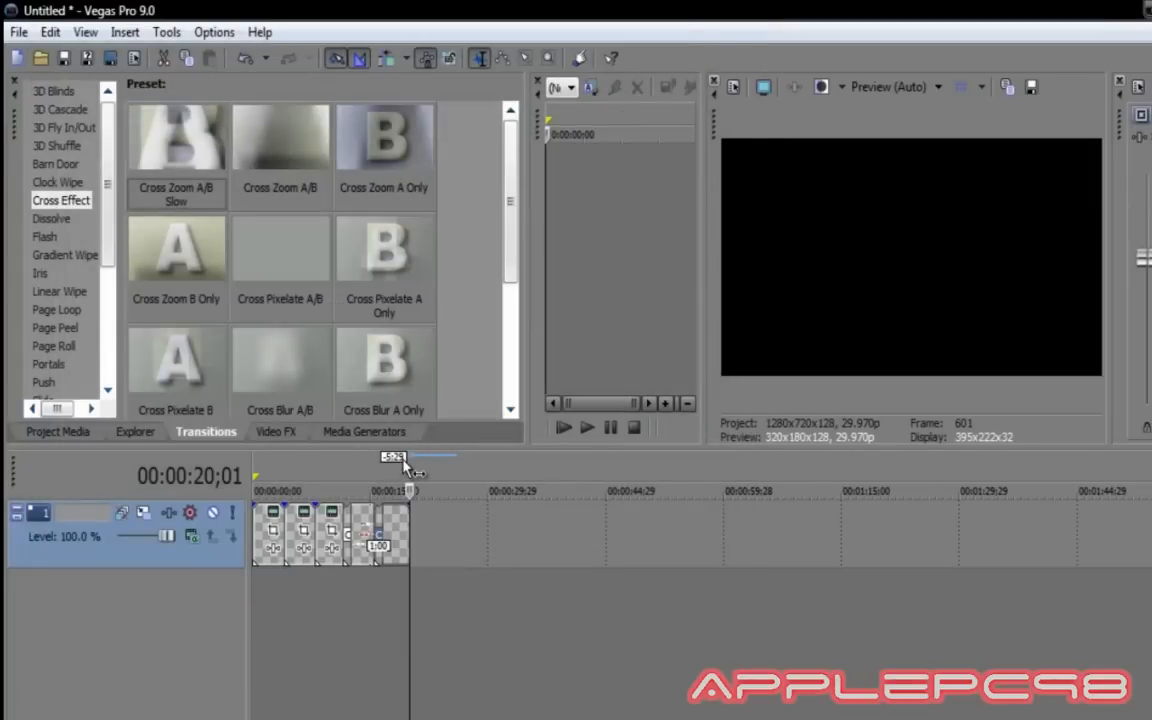
Play the intro from the beginning to preview the titles and transitions.
{"action": "left_click", "coordinate": [259, 524]}
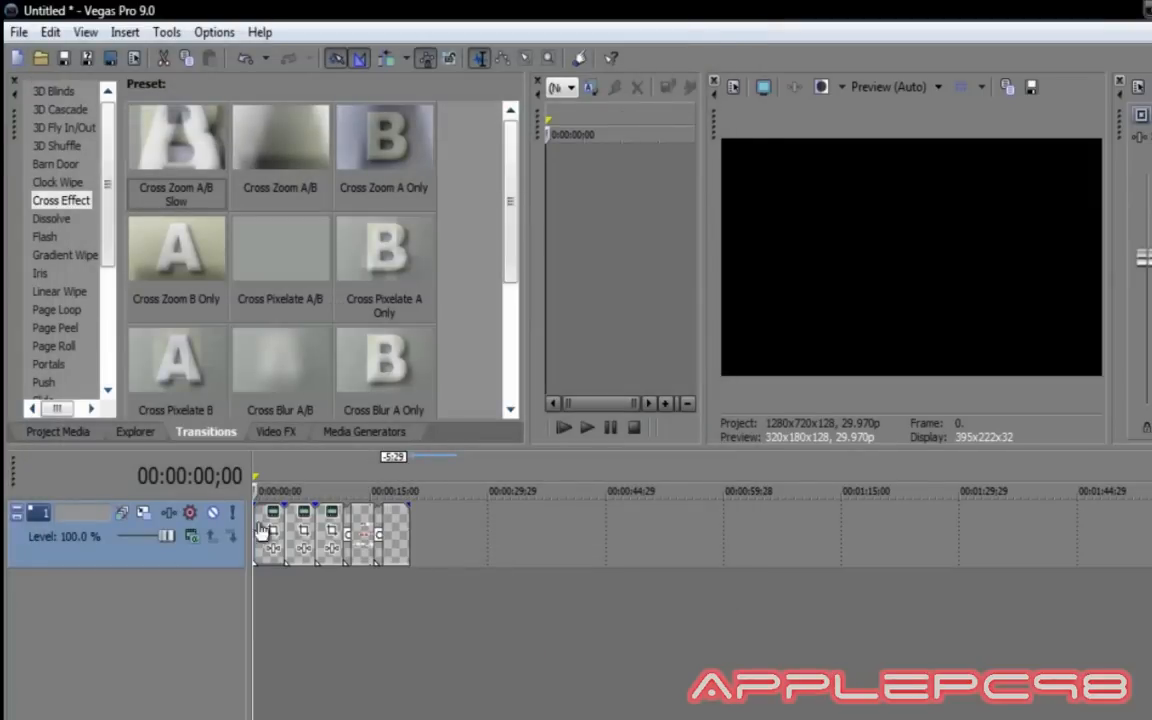
{"action": "key", "text": "space"}
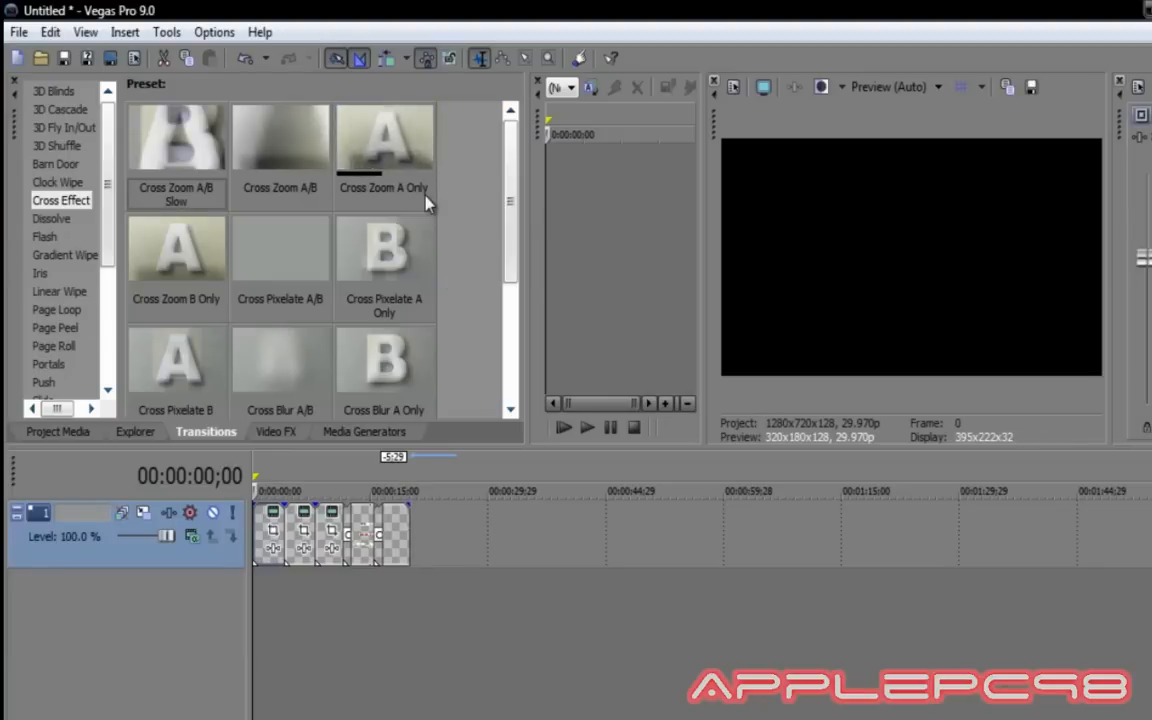
{"action": "left_click", "coordinate": [345, 436]}
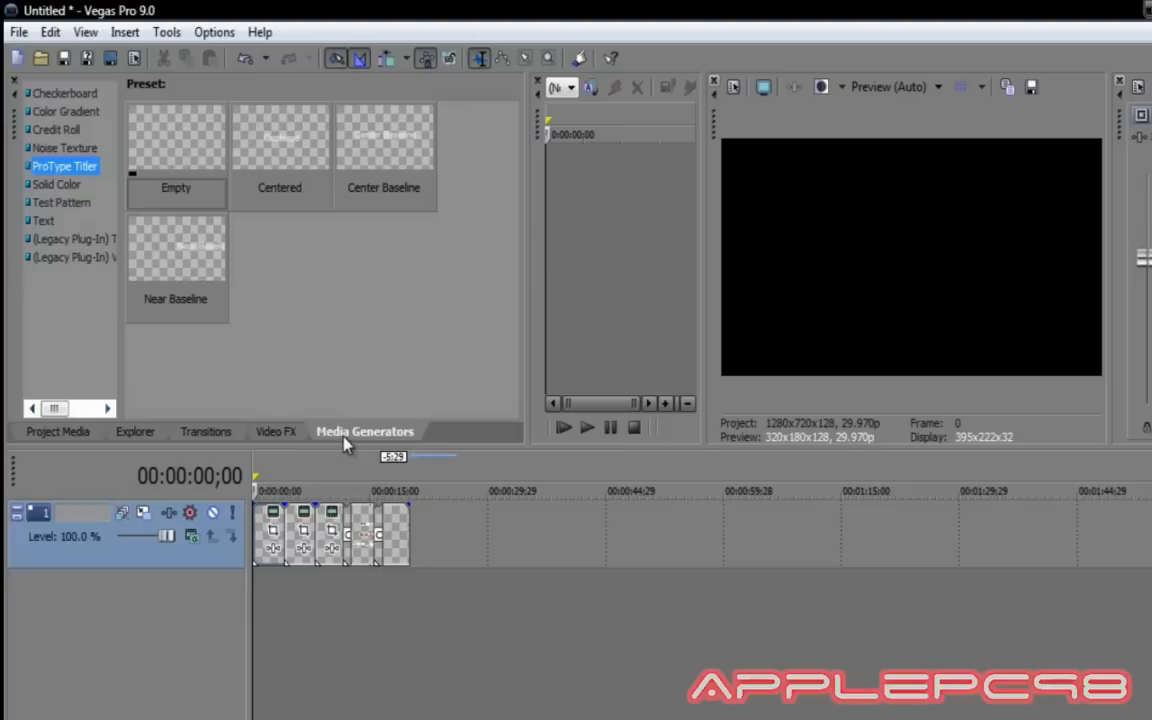
{"action": "left_click", "coordinate": [55, 186]}
Add a black Solid Color clip on track 2 and extend it to the titles' end.
{"action": "left_click_drag", "start_coordinate": [290, 136], "coordinate": [265, 609]}
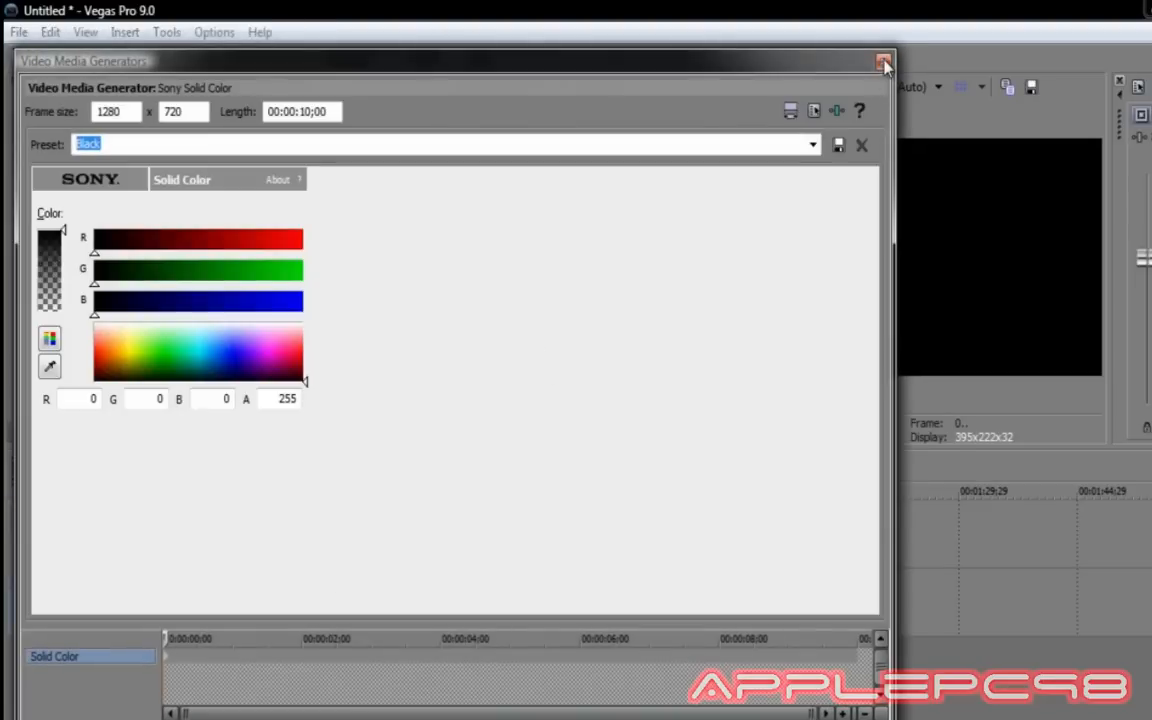
{"action": "left_click", "coordinate": [884, 63]}
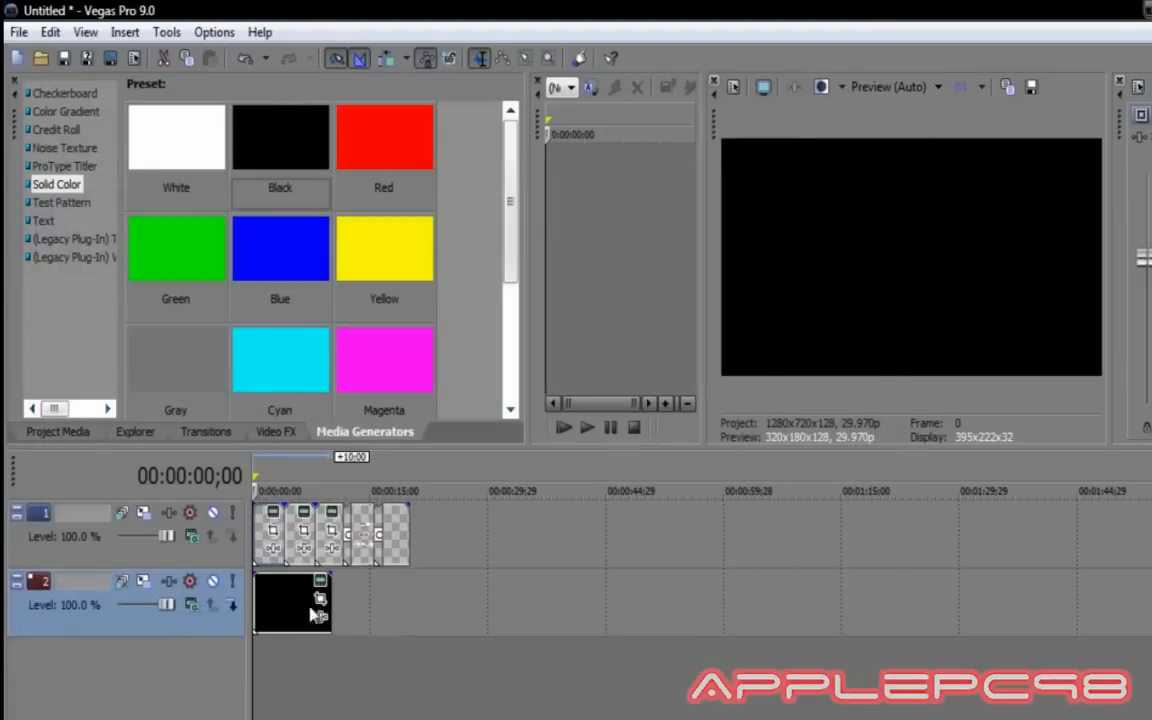
{"action": "left_click_drag", "start_coordinate": [321, 607], "coordinate": [400, 598]}
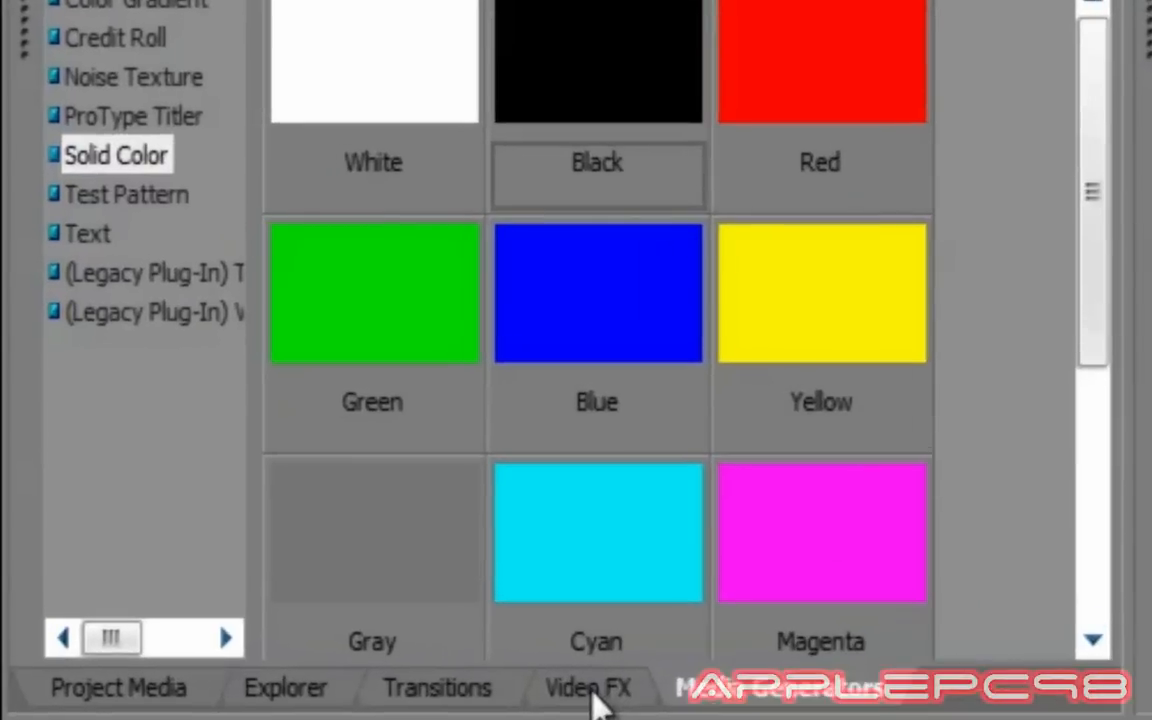
Drag the Lens Flare '35mm Lens' preset onto the black clip on track 2.
{"action": "left_click", "coordinate": [278, 434]}
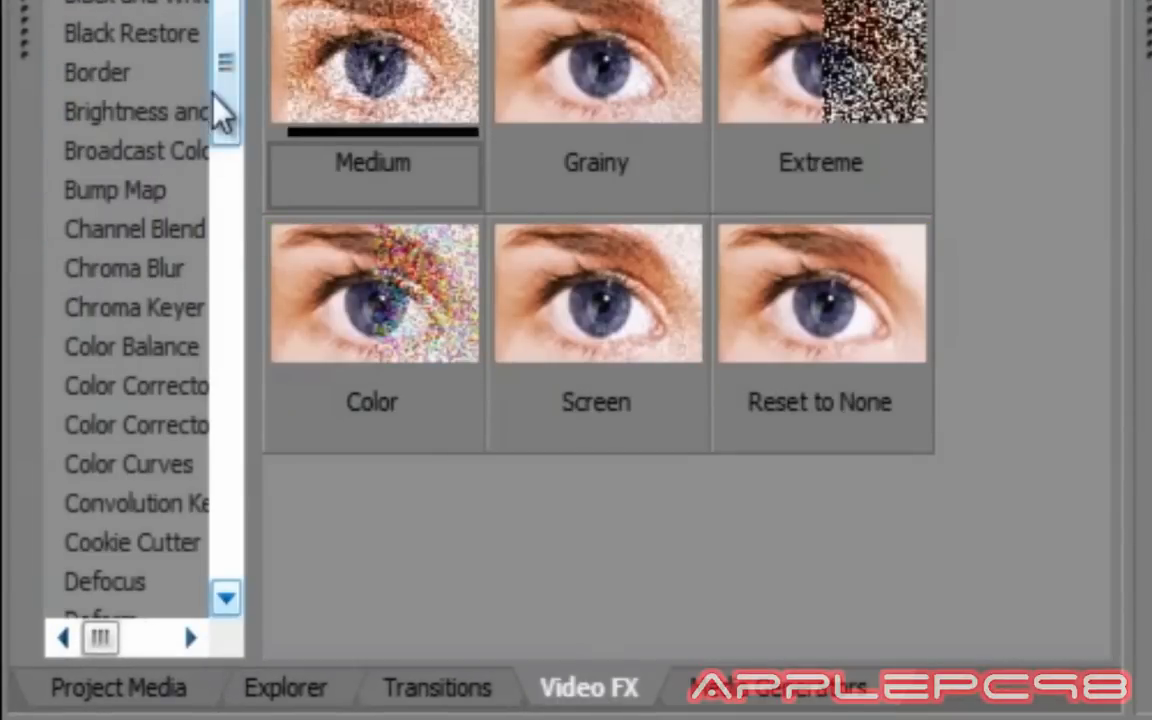
{"action": "left_click_drag", "start_coordinate": [221, 111], "coordinate": [262, 290]}
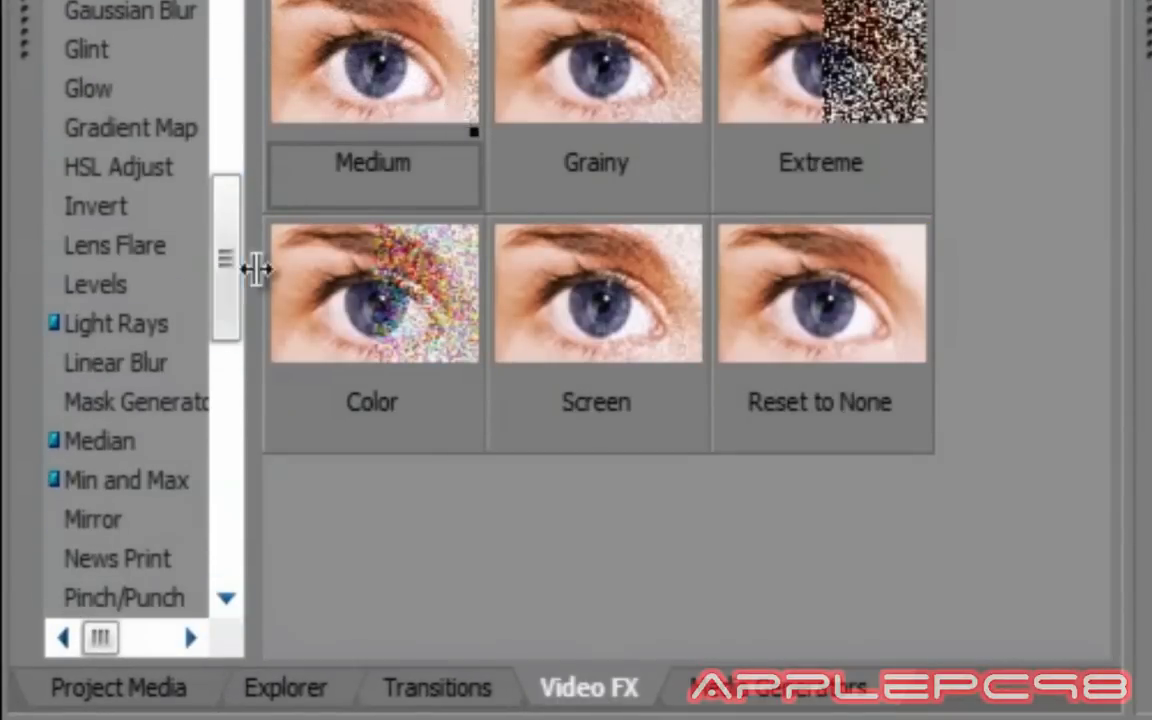
{"action": "left_click", "coordinate": [115, 250]}
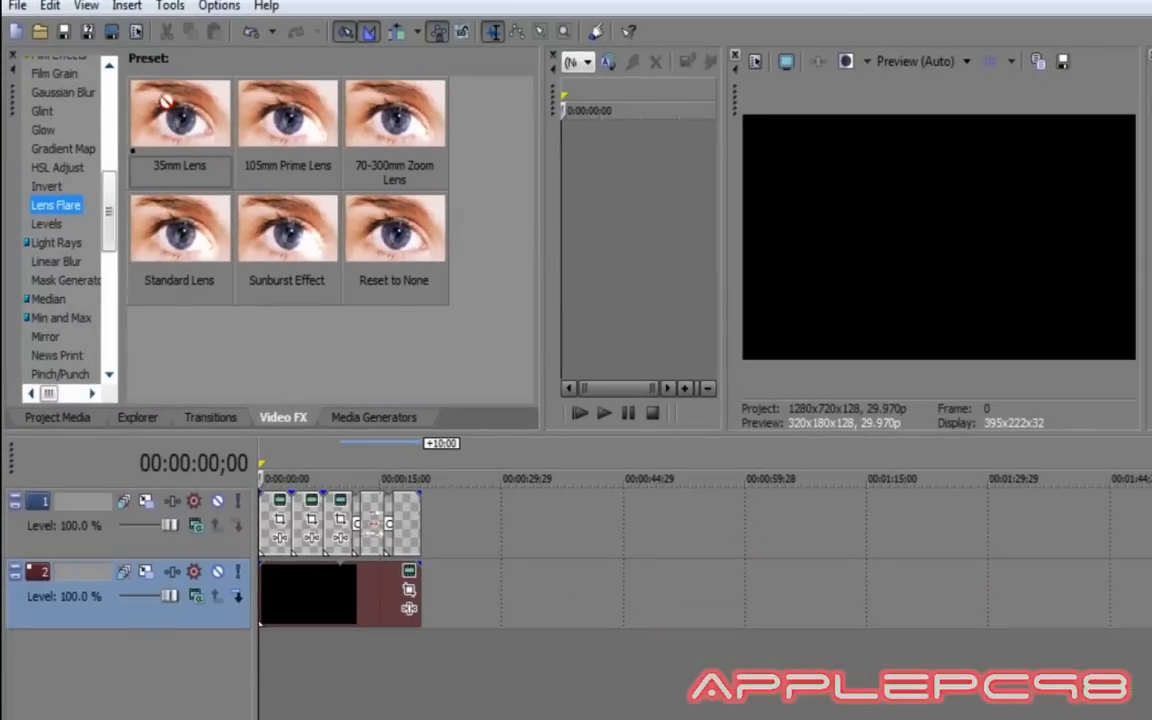
{"action": "left_click_drag", "start_coordinate": [165, 100], "coordinate": [308, 598]}
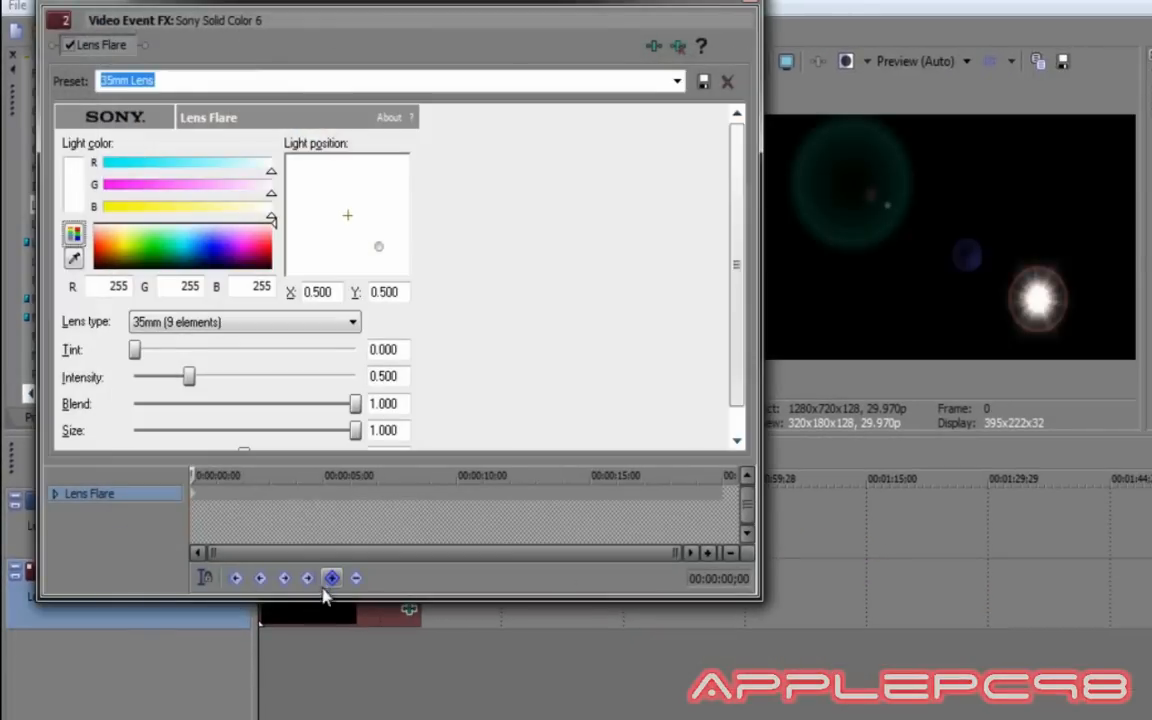
Keyframe the flare light from 00;25 to 02;19, moving it to the top, upper left, then lower left.
{"action": "left_click_drag", "start_coordinate": [280, 5], "coordinate": [272, 38]}
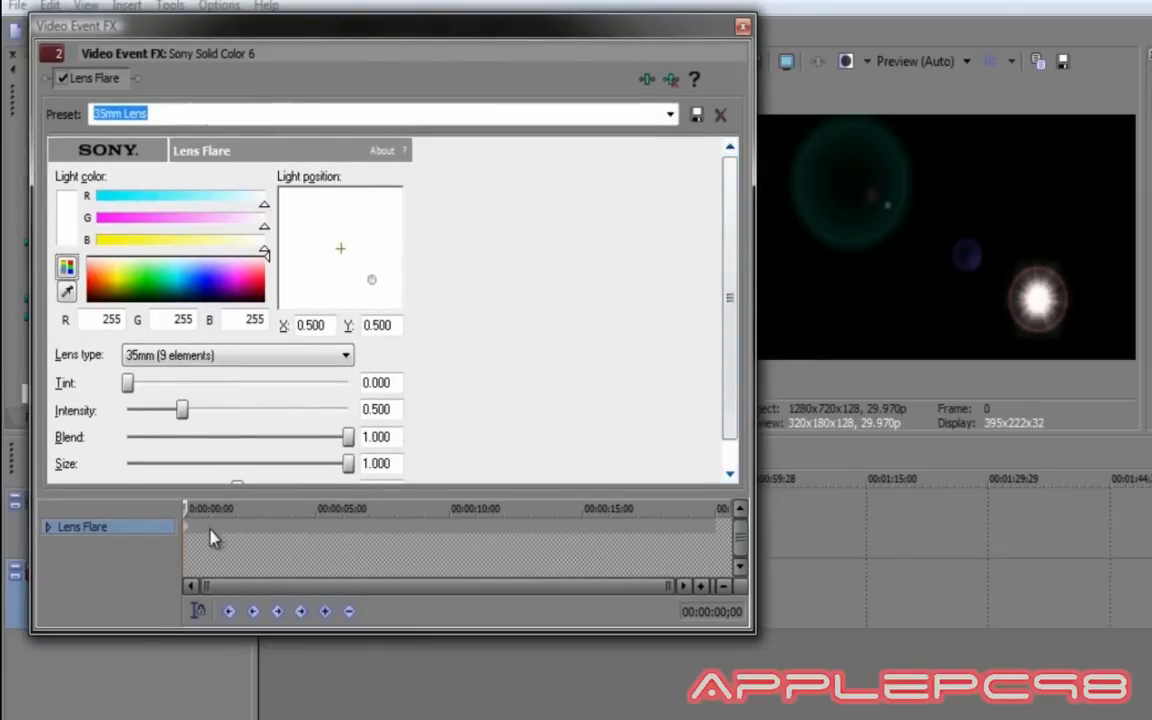
{"action": "left_click_drag", "start_coordinate": [185, 507], "coordinate": [204, 508]}
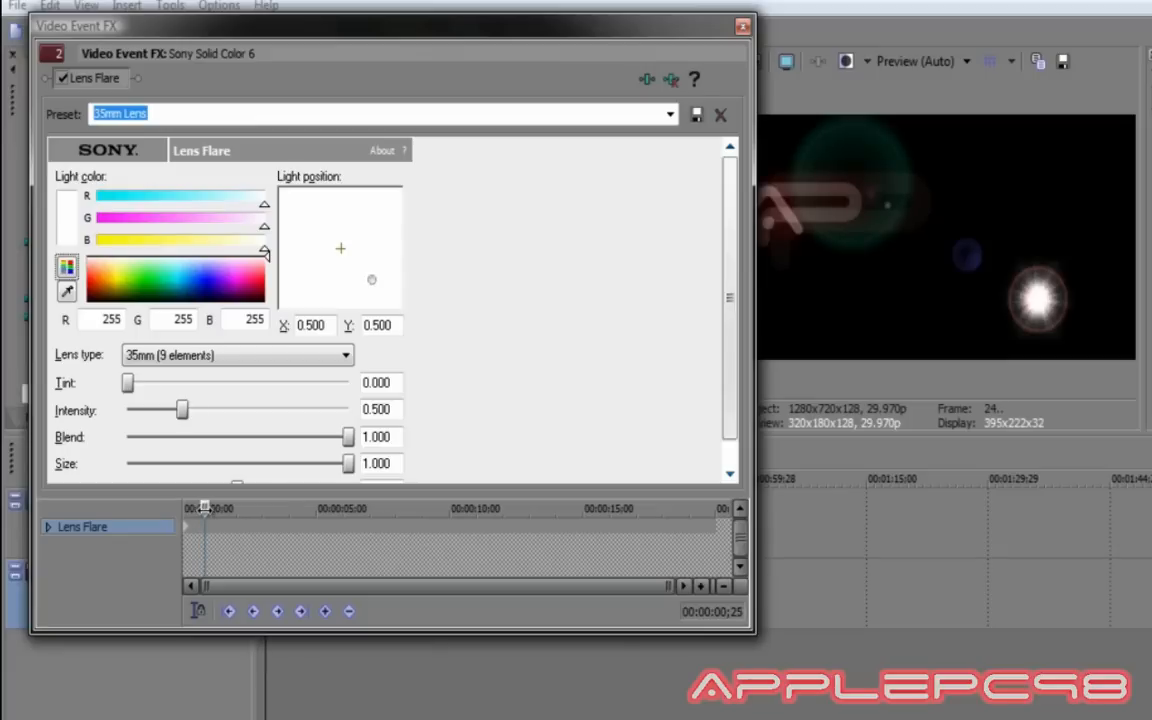
{"action": "left_click", "coordinate": [324, 611]}
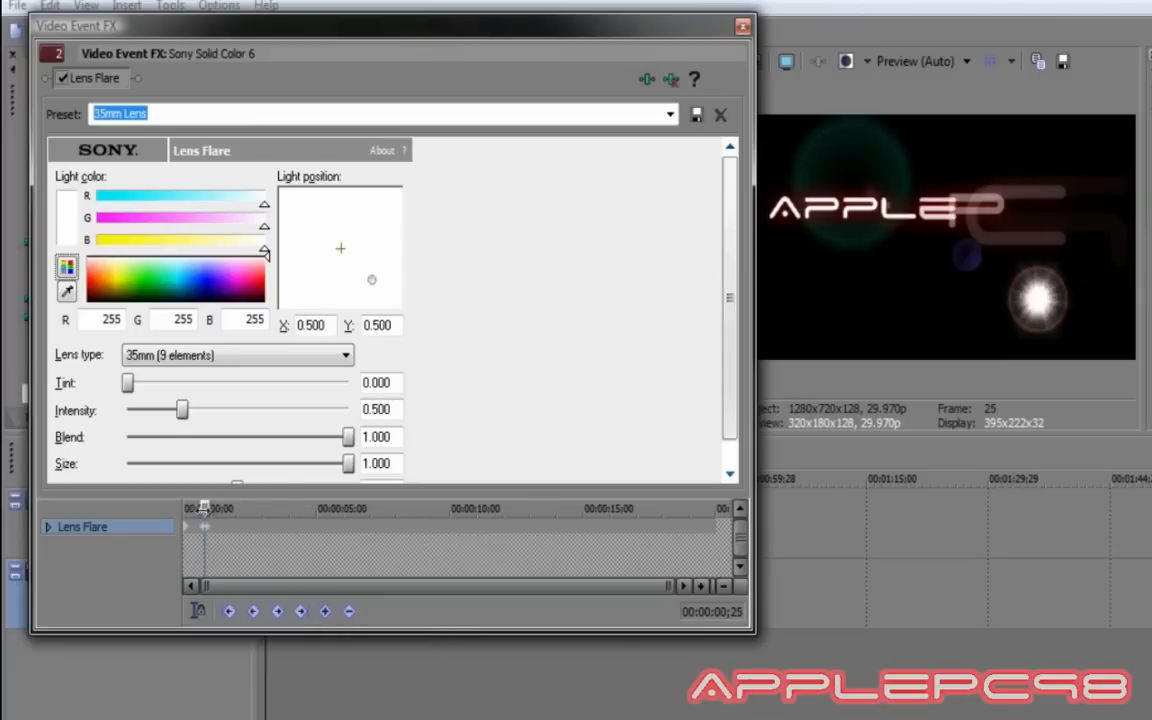
{"action": "left_click_drag", "start_coordinate": [210, 508], "coordinate": [212, 508]}
{"action": "left_click_drag", "start_coordinate": [370, 279], "coordinate": [372, 210]}
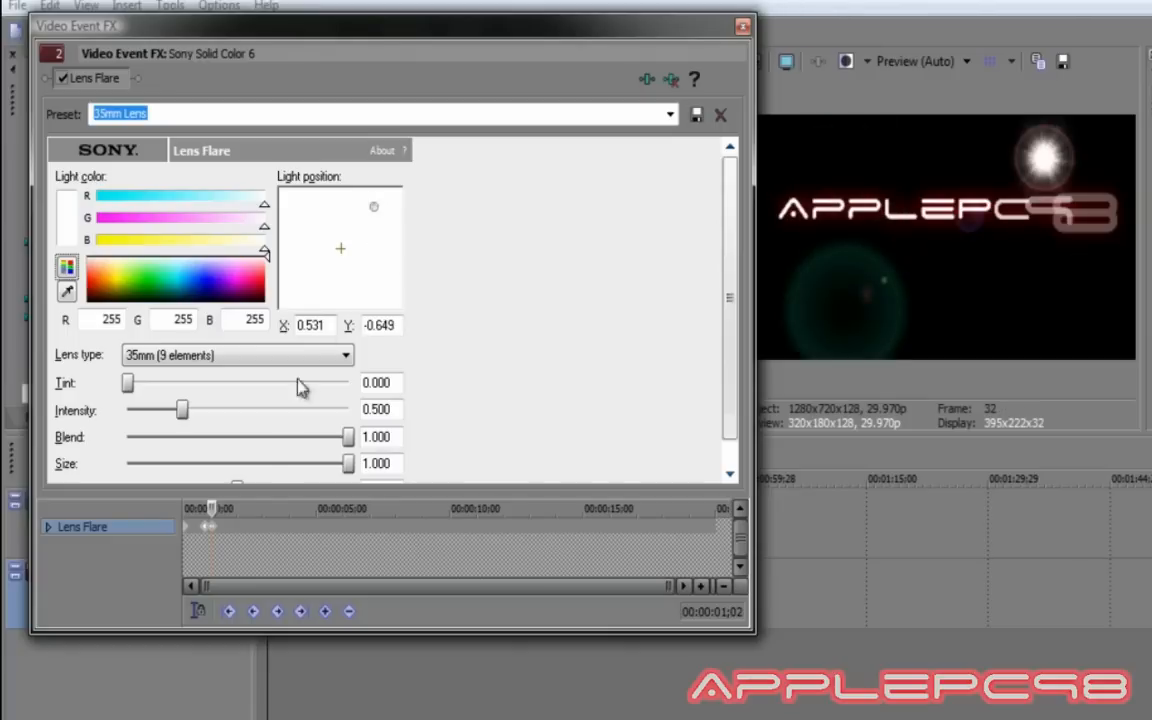
{"action": "left_click_drag", "start_coordinate": [211, 509], "coordinate": [237, 508]}
{"action": "left_click", "coordinate": [345, 612]}
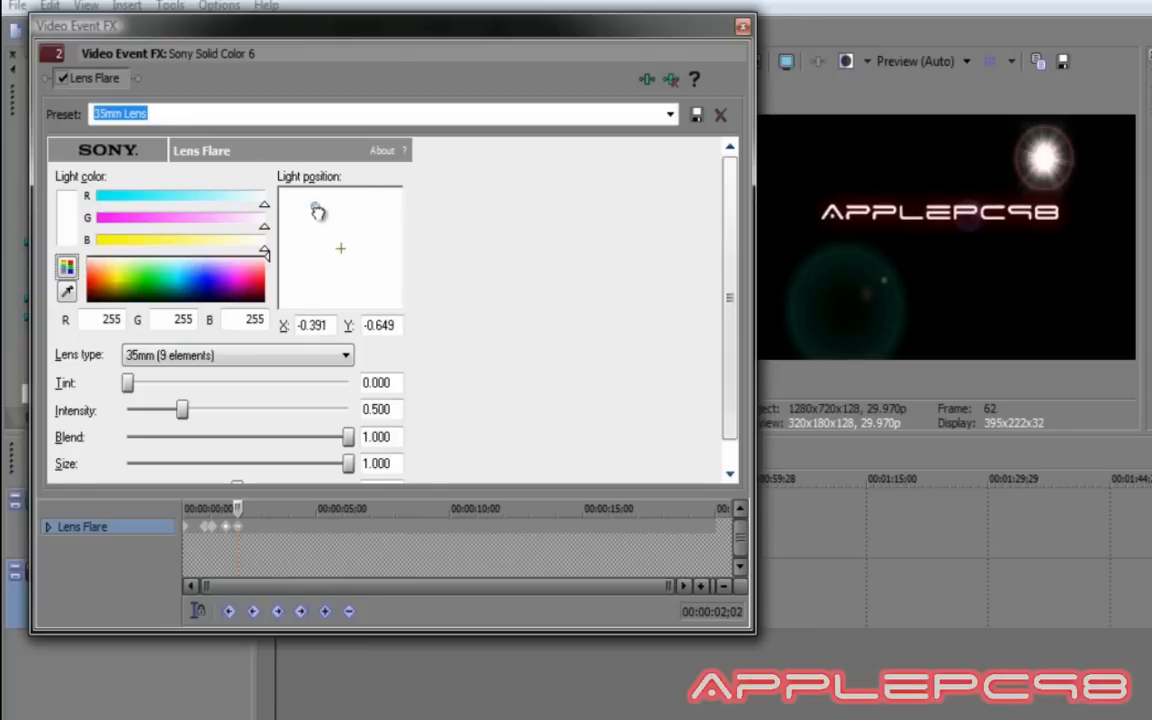
{"action": "left_click_drag", "start_coordinate": [317, 212], "coordinate": [302, 211]}
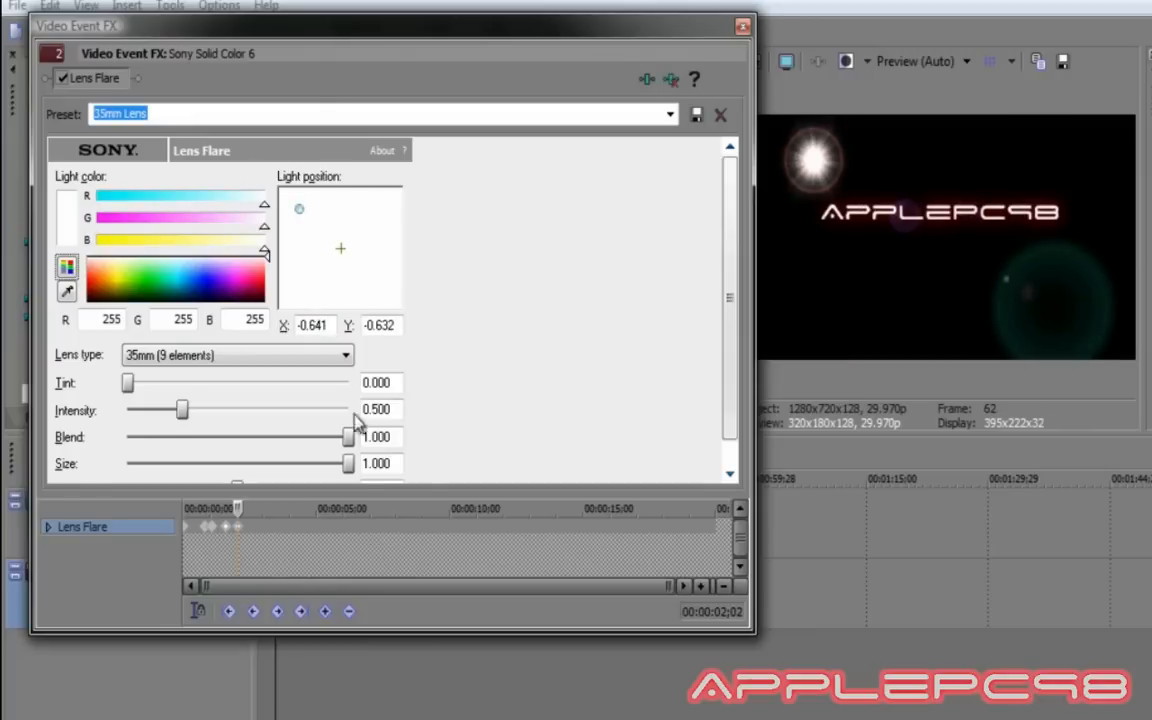
{"action": "left_click_drag", "start_coordinate": [237, 510], "coordinate": [254, 508]}
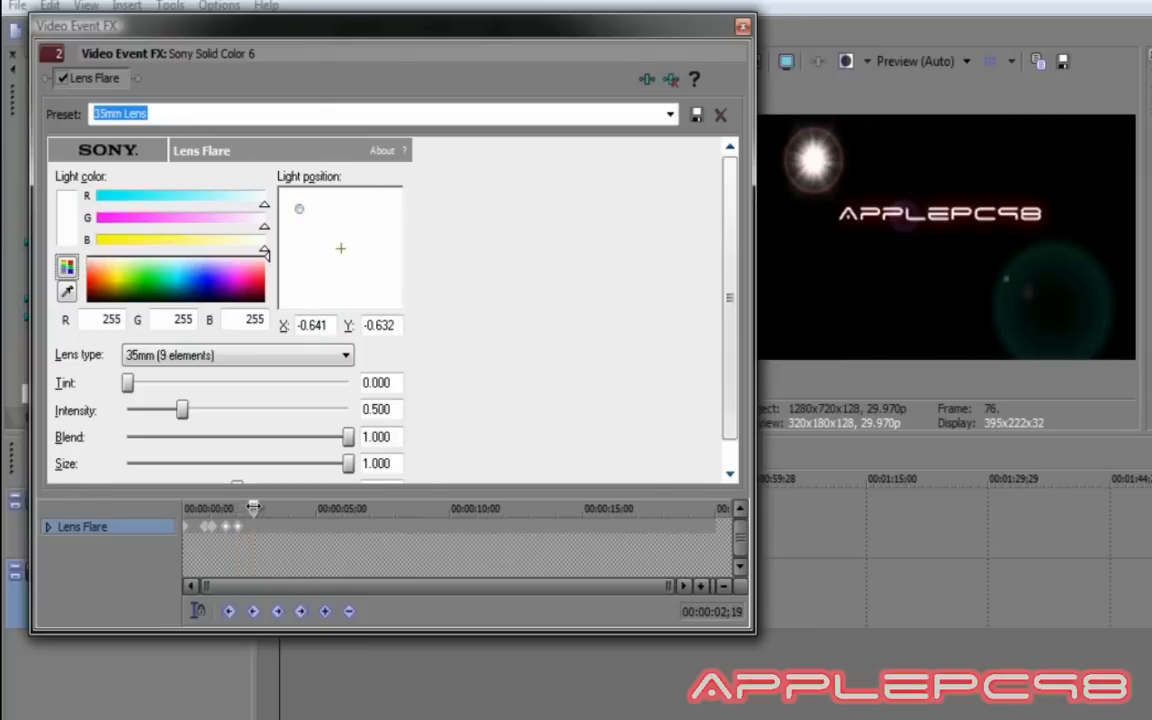
{"action": "left_click", "coordinate": [325, 613]}
{"action": "left_click_drag", "start_coordinate": [299, 208], "coordinate": [295, 293]}
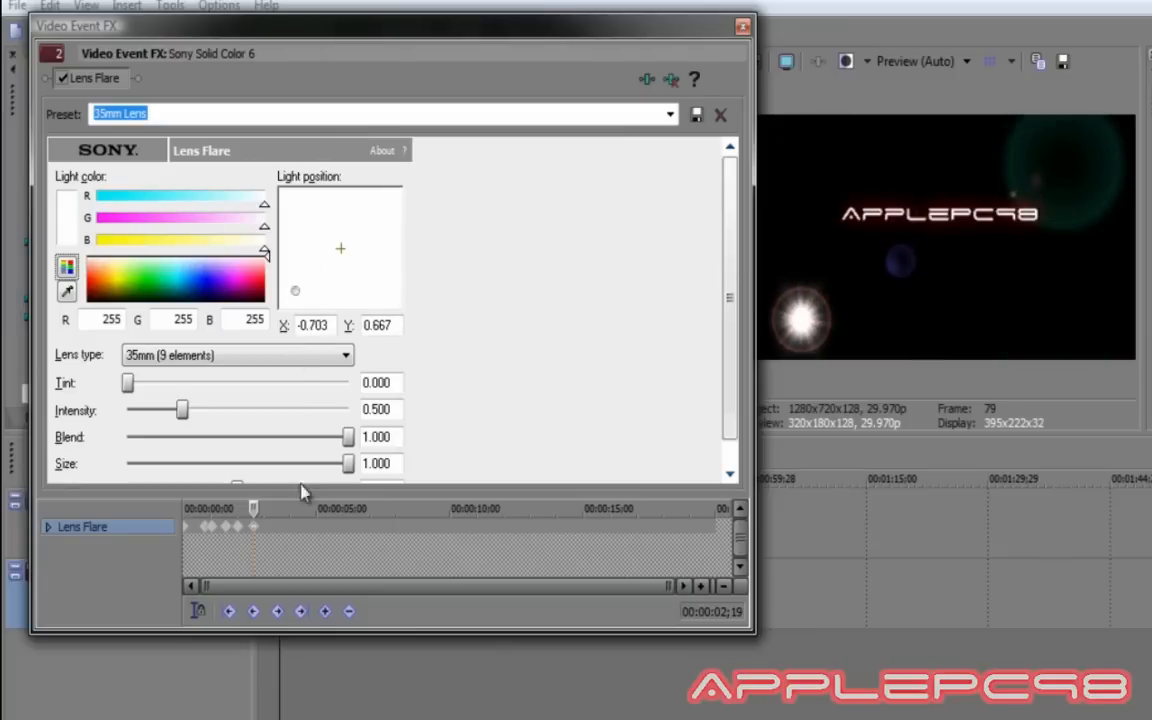
Add flare keyframes at 03;02, 04;11 and 05;13, moving the light upper right, lower right, upper left.
{"action": "left_click_drag", "start_coordinate": [258, 509], "coordinate": [264, 509]}
{"action": "left_click", "coordinate": [322, 610]}
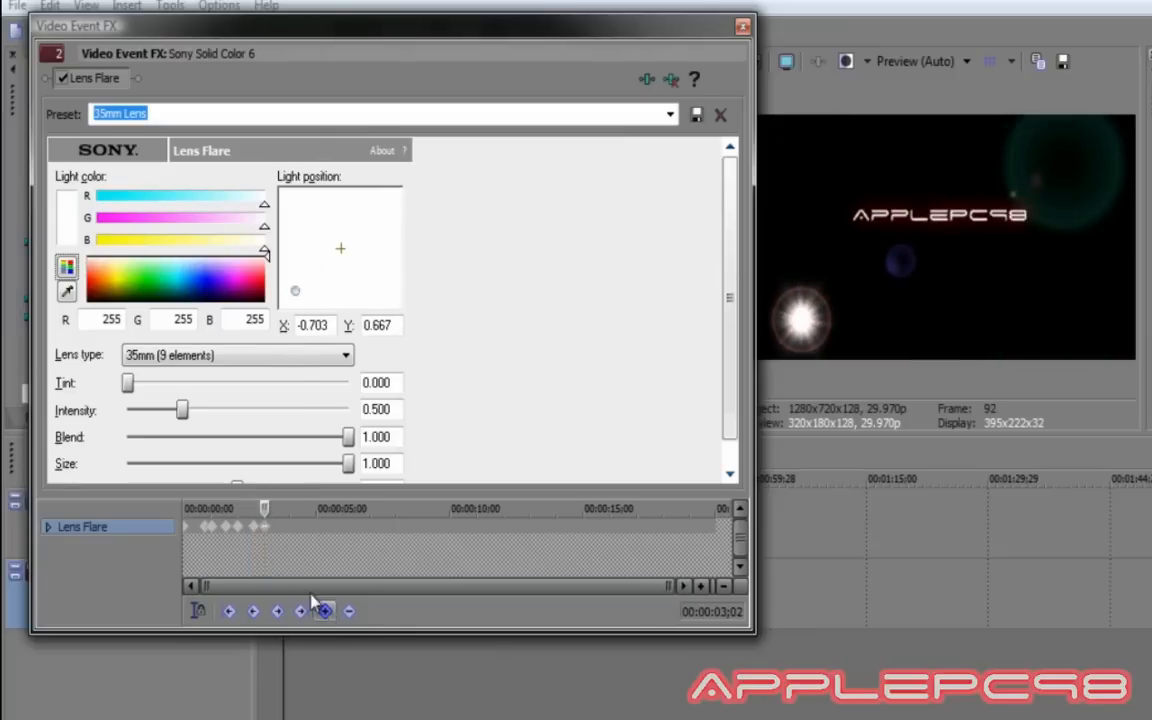
{"action": "left_click_drag", "start_coordinate": [293, 285], "coordinate": [386, 214]}
{"action": "left_click_drag", "start_coordinate": [264, 508], "coordinate": [299, 508]}
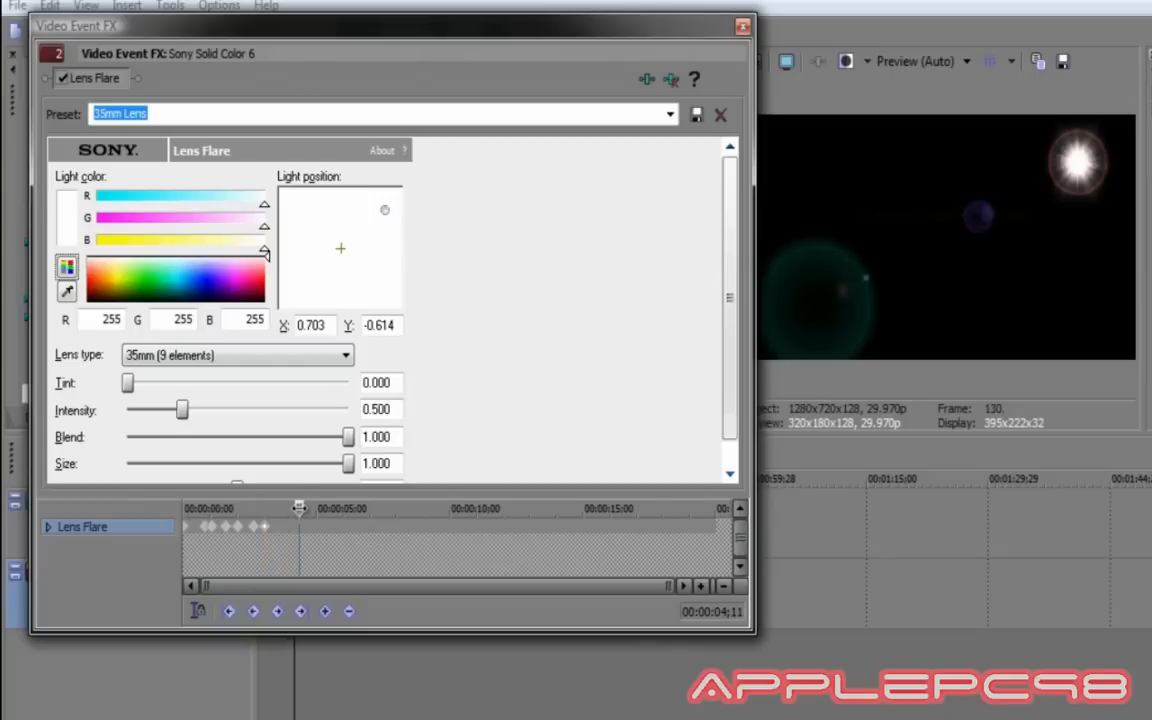
{"action": "left_click", "coordinate": [325, 612]}
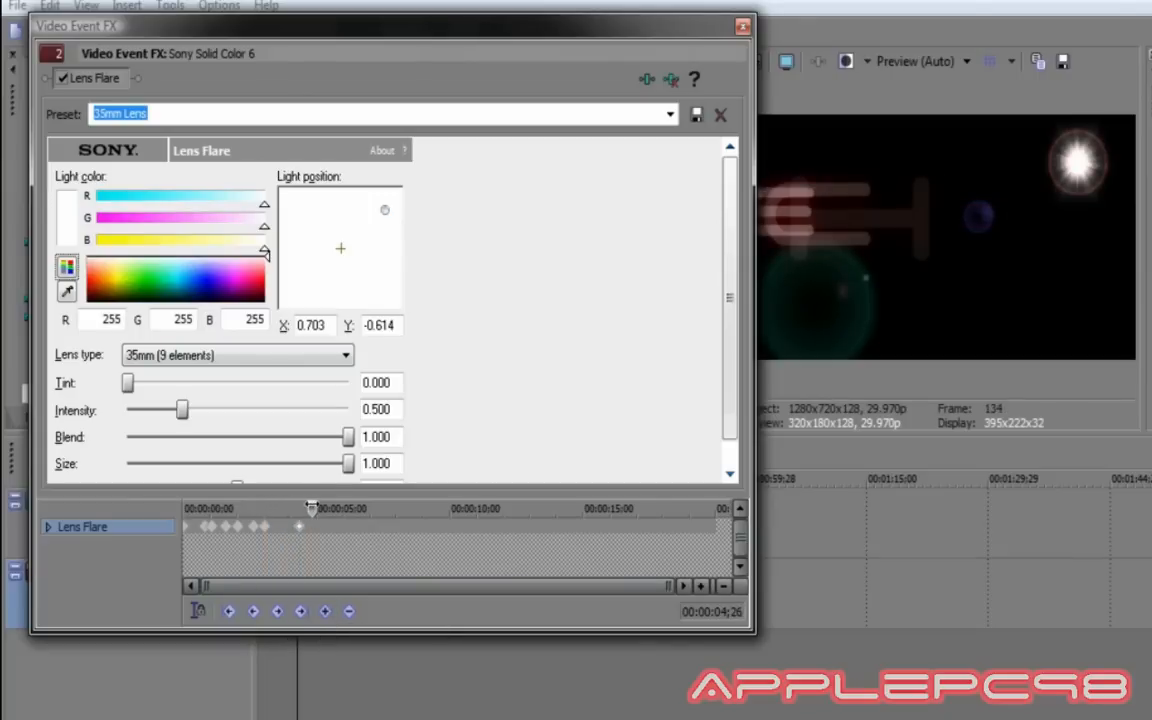
{"action": "left_click_drag", "start_coordinate": [303, 508], "coordinate": [312, 508]}
{"action": "left_click_drag", "start_coordinate": [387, 207], "coordinate": [390, 294]}
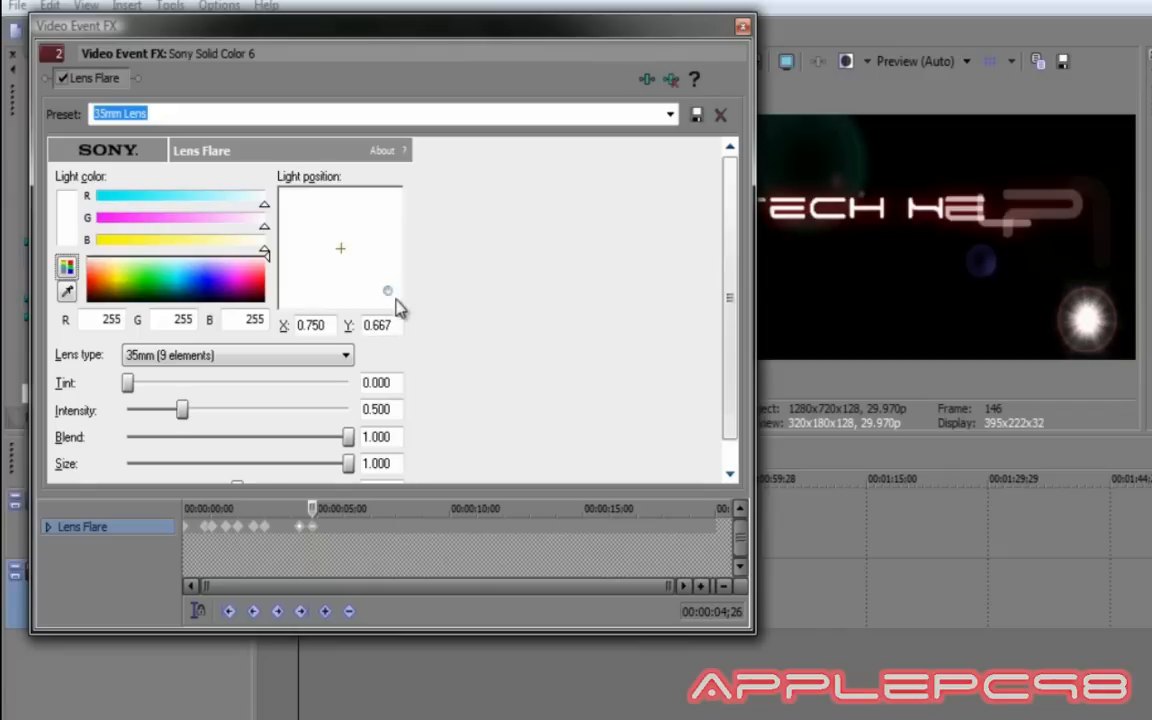
{"action": "left_click_drag", "start_coordinate": [312, 508], "coordinate": [328, 509]}
{"action": "left_click", "coordinate": [346, 609]}
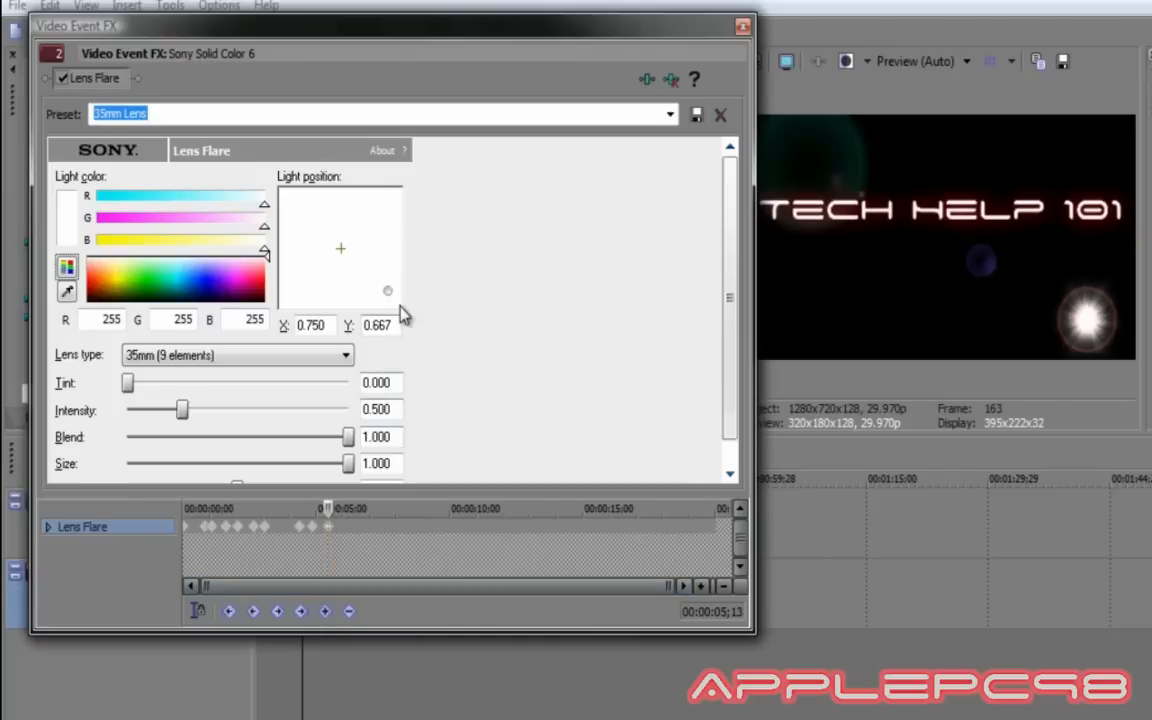
{"action": "left_click_drag", "start_coordinate": [387, 292], "coordinate": [292, 214]}
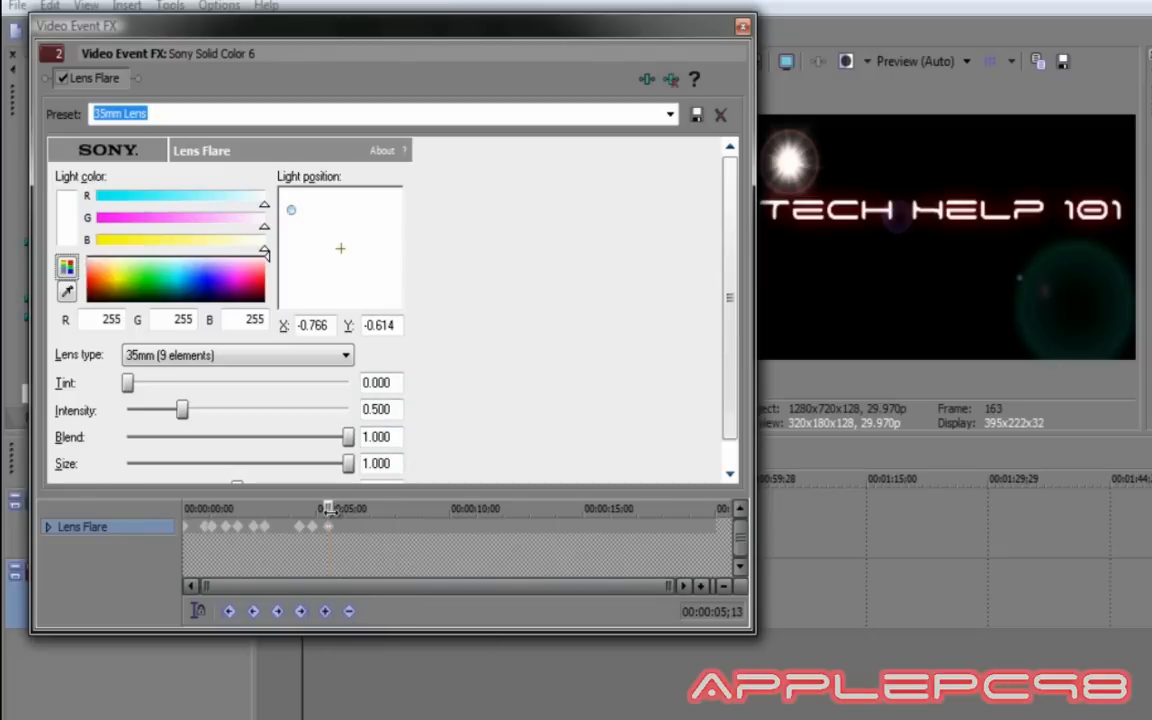
{"action": "left_click_drag", "start_coordinate": [329, 510], "coordinate": [348, 509]}
Add flare keyframes from 06;06 to 09;12, swinging the light between upper right, lower right and upper left.
{"action": "left_click", "coordinate": [325, 611]}
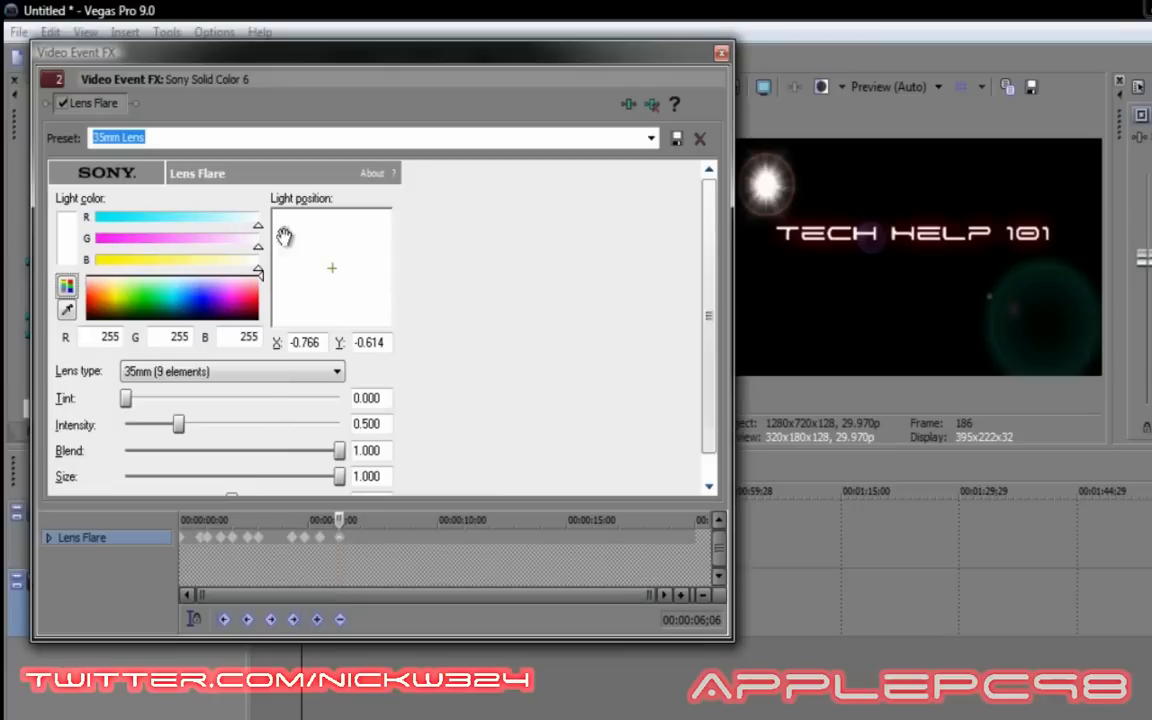
{"action": "left_click_drag", "start_coordinate": [291, 211], "coordinate": [380, 228]}
{"action": "left_click", "coordinate": [368, 509]}
{"action": "left_click", "coordinate": [320, 622]}
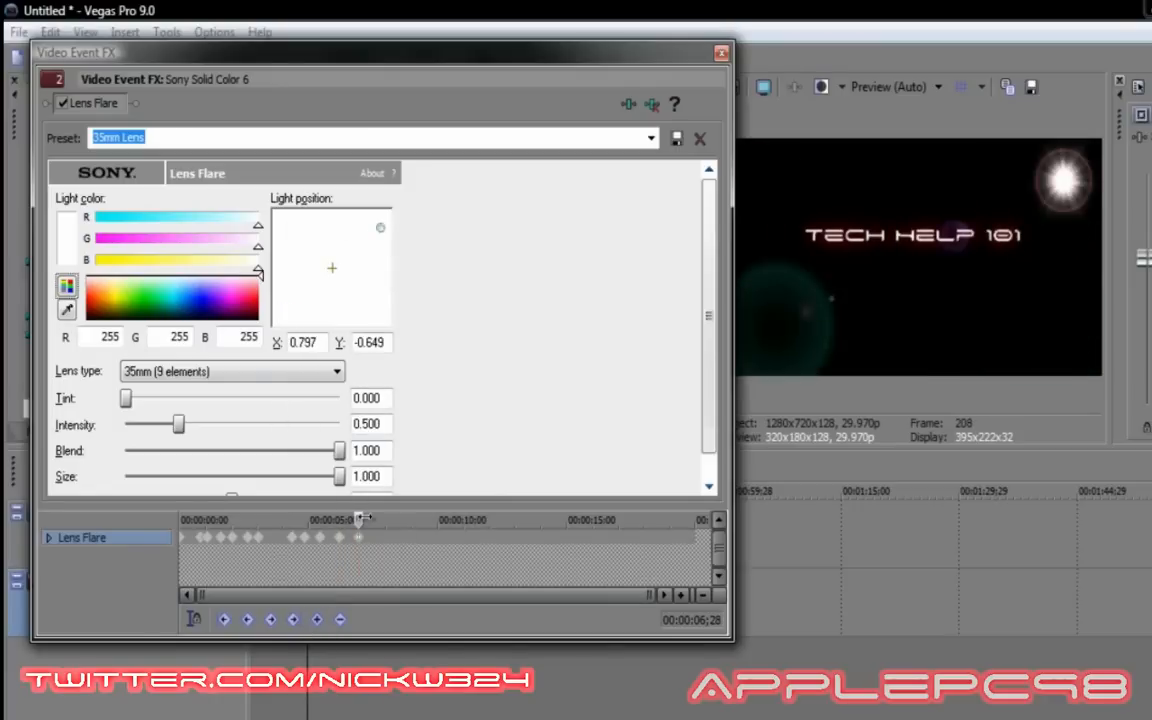
{"action": "left_click_drag", "start_coordinate": [360, 520], "coordinate": [390, 520]}
{"action": "left_click", "coordinate": [316, 624]}
{"action": "left_click_drag", "start_coordinate": [380, 228], "coordinate": [380, 304]}
{"action": "left_click_drag", "start_coordinate": [390, 520], "coordinate": [412, 520]}
{"action": "left_click", "coordinate": [317, 620]}
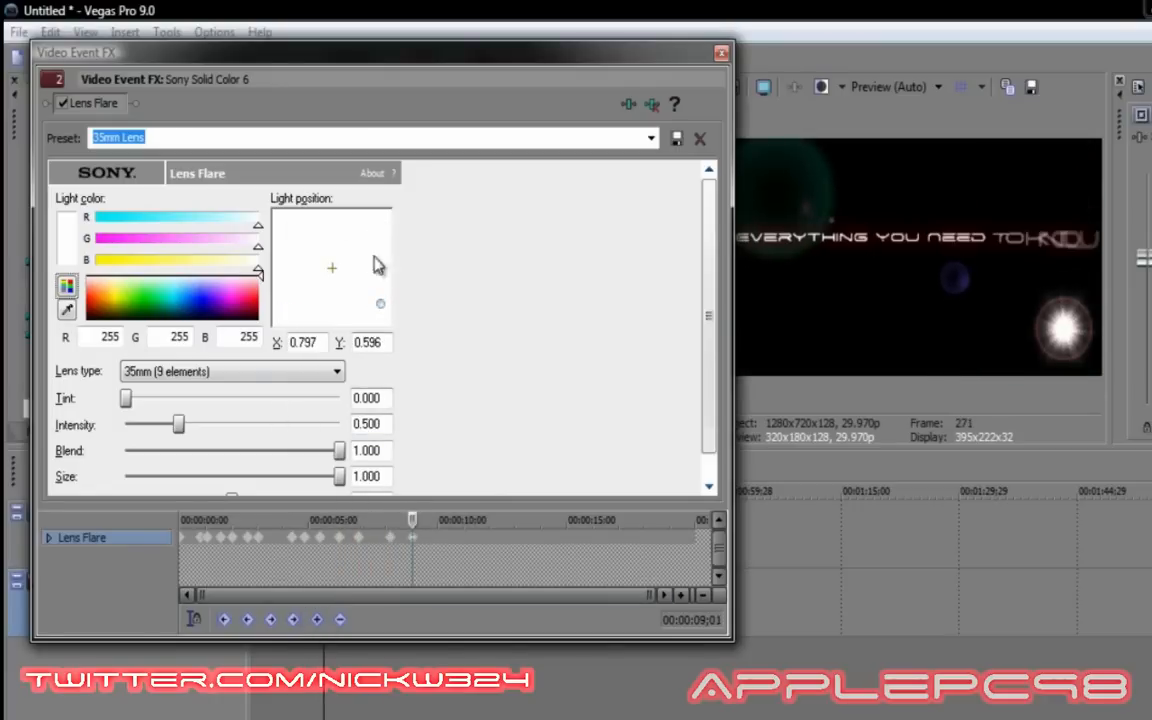
{"action": "left_click_drag", "start_coordinate": [380, 303], "coordinate": [287, 229]}
{"action": "left_click_drag", "start_coordinate": [412, 520], "coordinate": [447, 520]}
{"action": "left_click", "coordinate": [317, 620]}
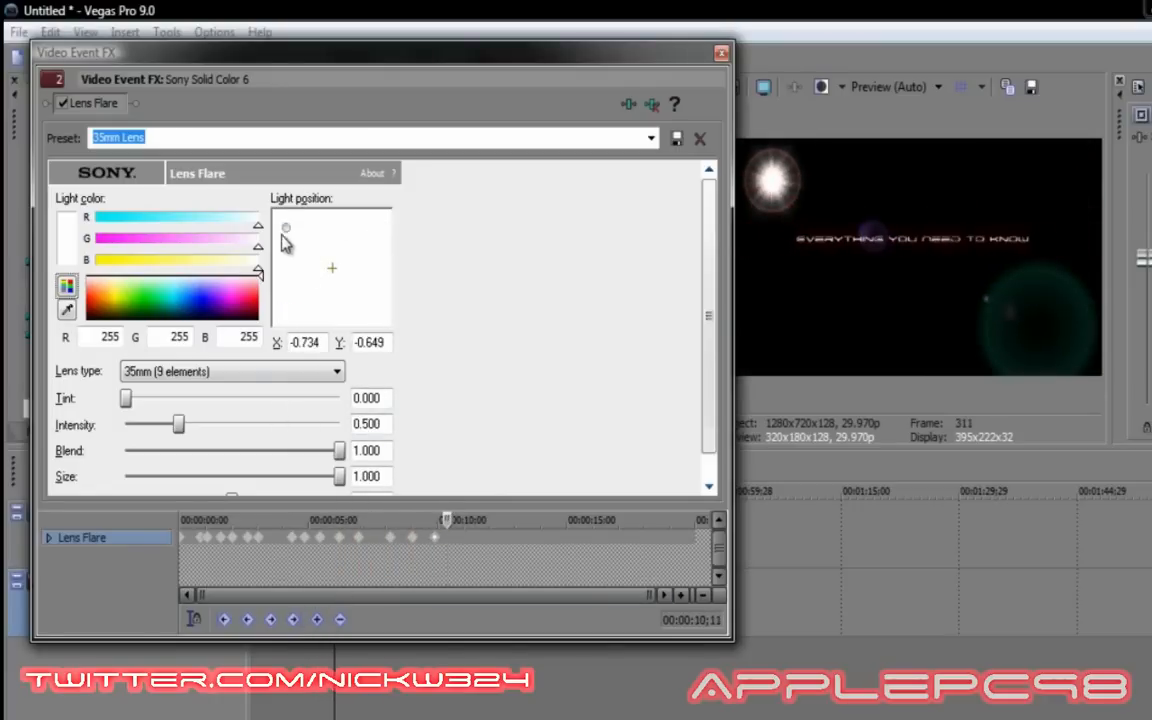
{"action": "left_click_drag", "start_coordinate": [286, 229], "coordinate": [369, 230]}
Keyframe the flare at 11;14, 14;02, 15;21, 17;14 and 19;23, finishing with the light centred.
{"action": "left_click_drag", "start_coordinate": [447, 520], "coordinate": [487, 520]}
{"action": "left_click", "coordinate": [316, 620]}
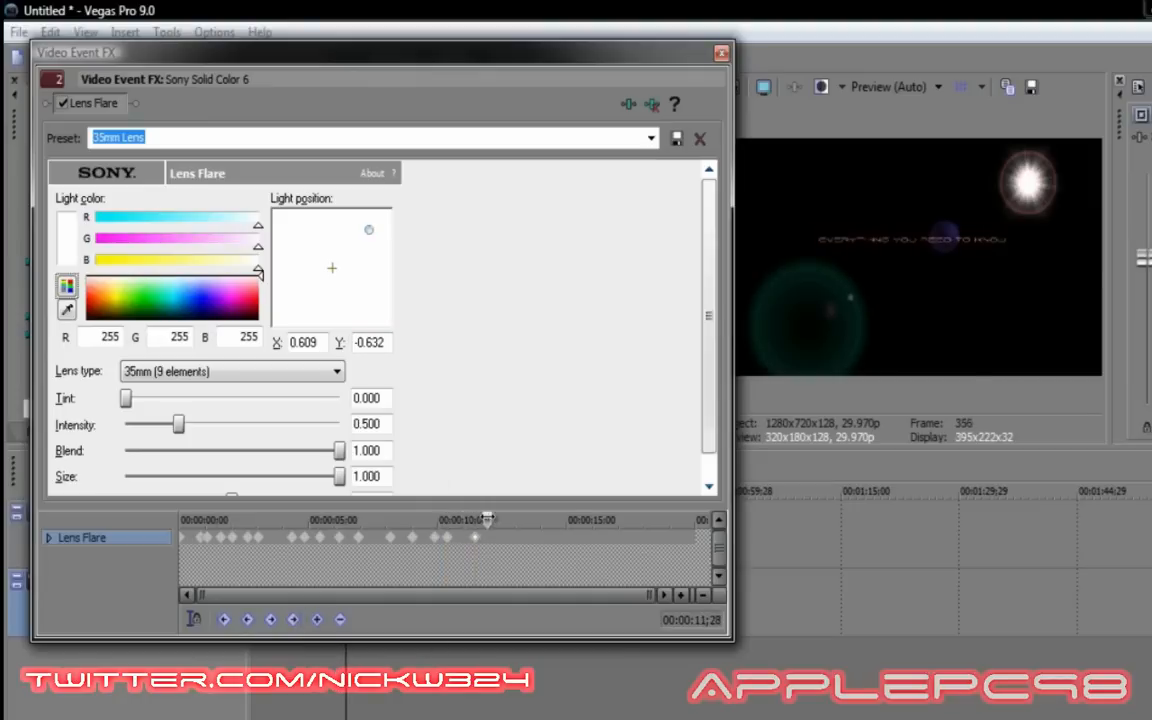
{"action": "left_click_drag", "start_coordinate": [369, 230], "coordinate": [332, 269]}
{"action": "left_click_drag", "start_coordinate": [487, 520], "coordinate": [561, 520]}
{"action": "left_click", "coordinate": [318, 620]}
{"action": "left_click_drag", "start_coordinate": [332, 269], "coordinate": [291, 305]}
{"action": "left_click_drag", "start_coordinate": [561, 520], "coordinate": [607, 520]}
{"action": "left_click", "coordinate": [317, 620]}
{"action": "left_click_drag", "start_coordinate": [291, 305], "coordinate": [381, 308]}
{"action": "left_click_drag", "start_coordinate": [607, 520], "coordinate": [647, 520]}
{"action": "left_click", "coordinate": [317, 620]}
{"action": "left_click_drag", "start_coordinate": [381, 308], "coordinate": [290, 224]}
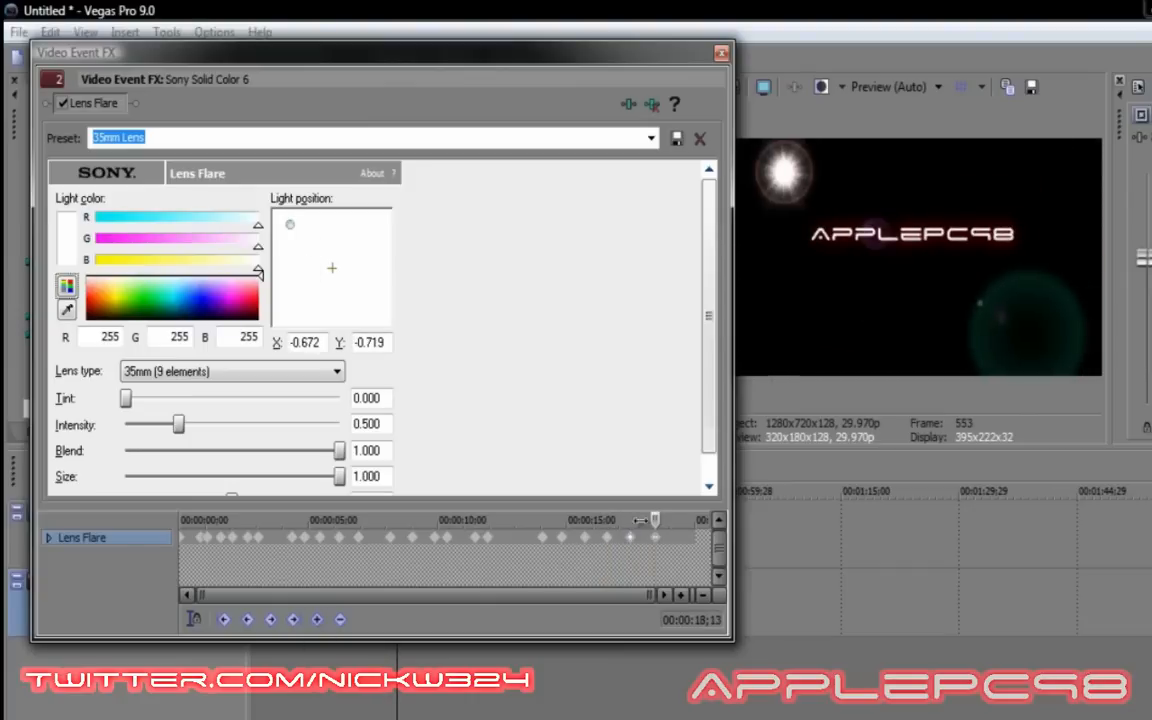
{"action": "left_click_drag", "start_coordinate": [647, 520], "coordinate": [689, 520]}
{"action": "left_click", "coordinate": [317, 620]}
{"action": "left_click_drag", "start_coordinate": [288, 226], "coordinate": [335, 267]}
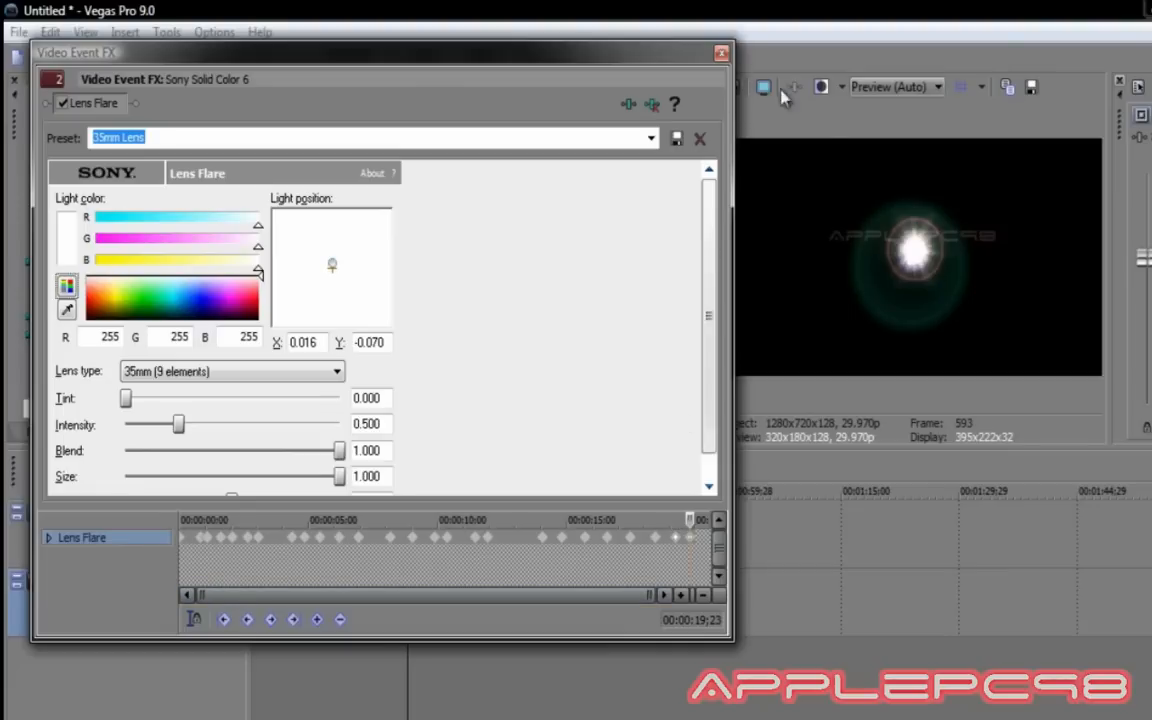
Close the Lens Flare settings, play the intro from 00:00:00;00, then stop playback.
{"action": "left_click", "coordinate": [721, 52]}
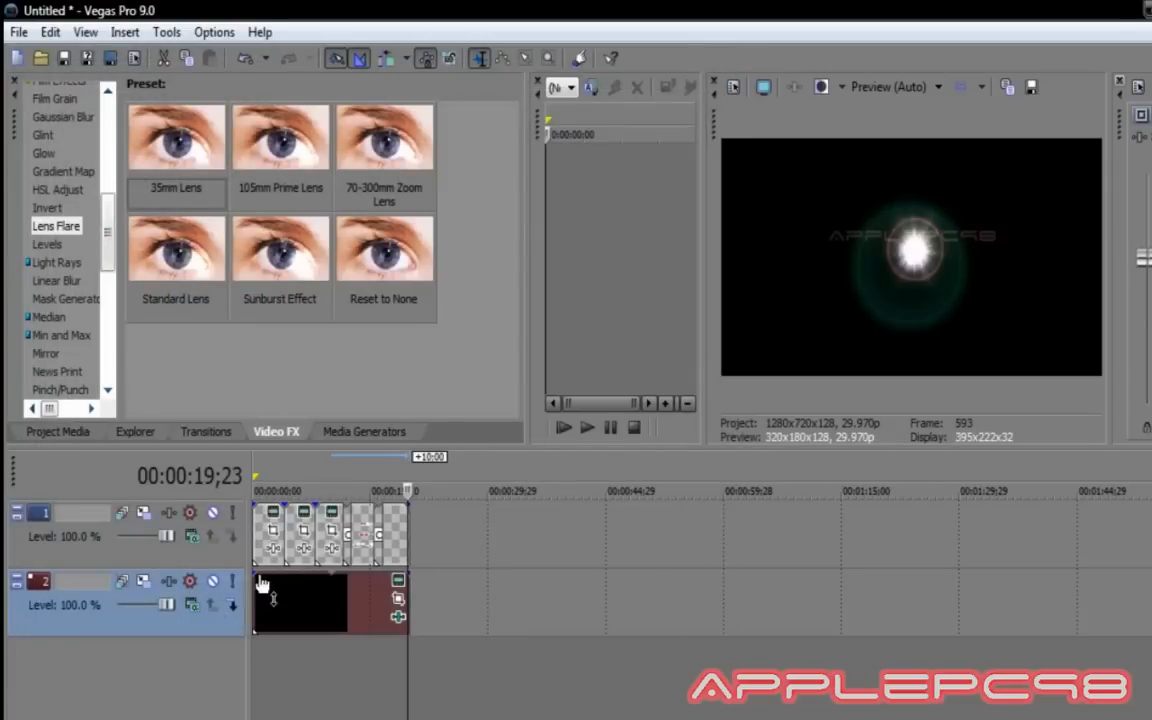
{"action": "left_click", "coordinate": [262, 612]}
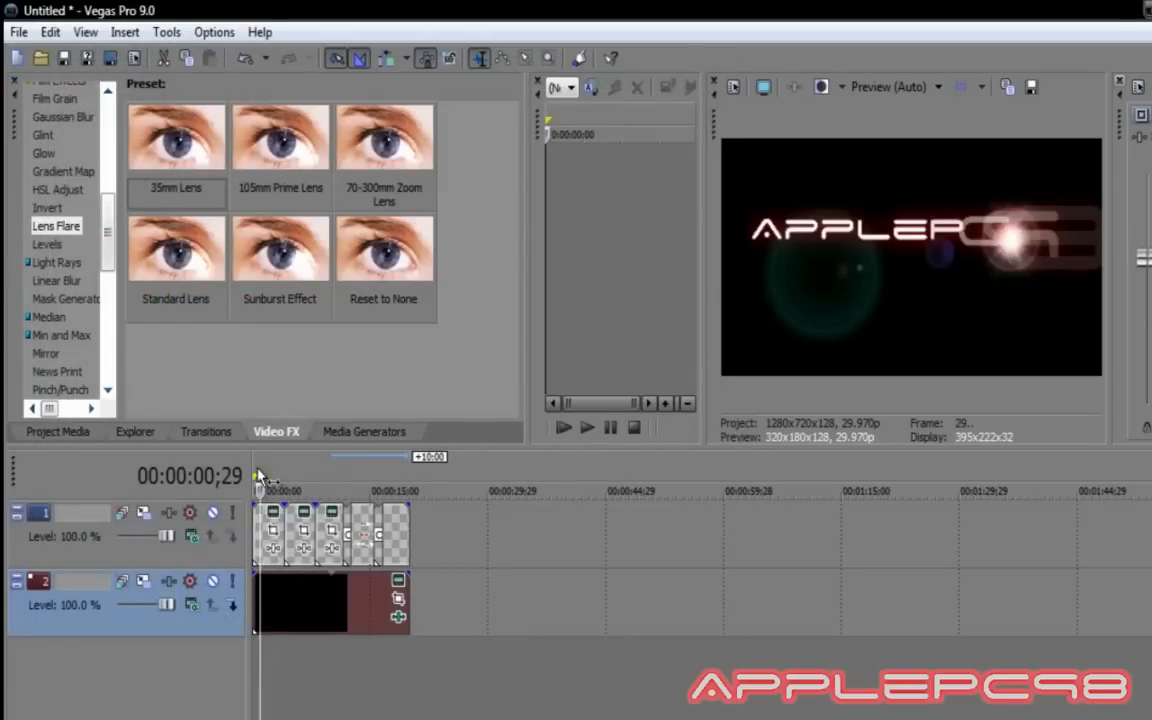
{"action": "left_click_drag", "start_coordinate": [261, 490], "coordinate": [252, 490]}
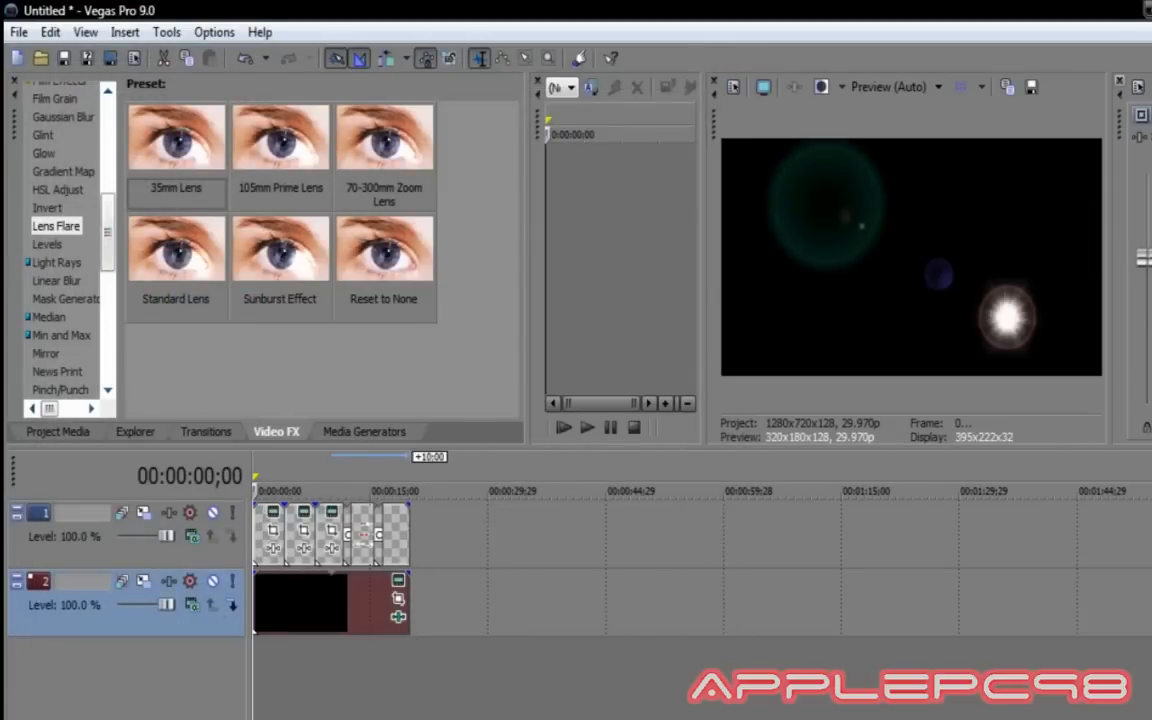
{"action": "key", "text": "space"}
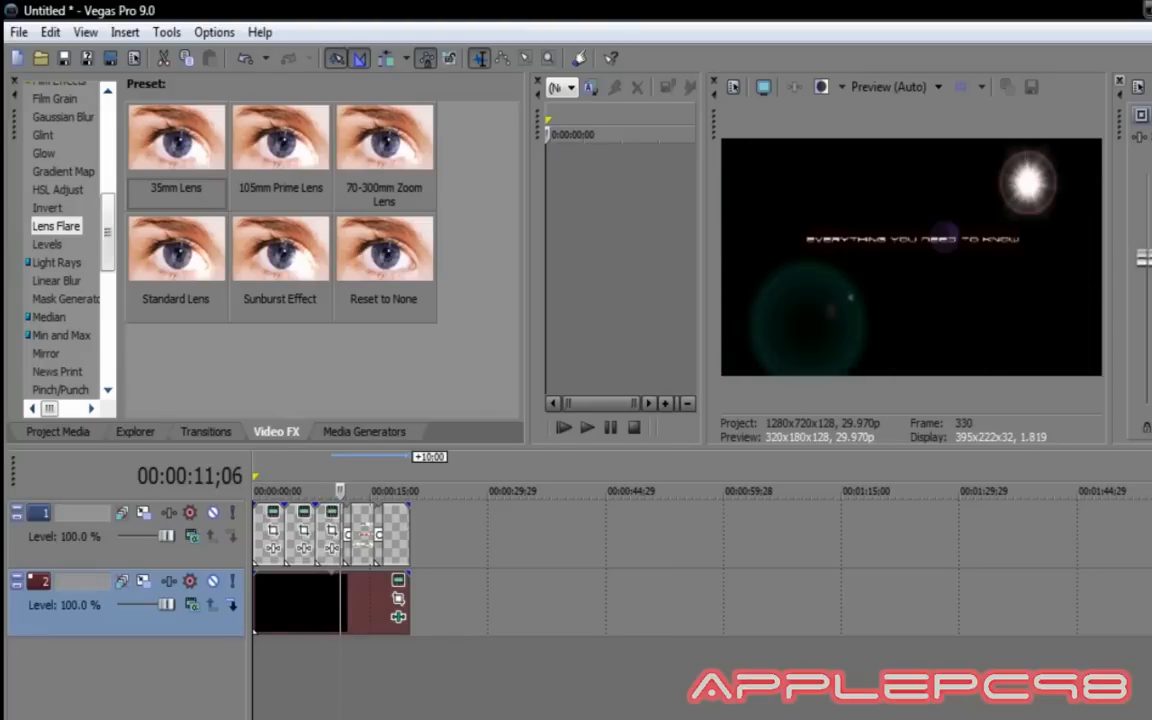
{"action": "key", "text": "space"}
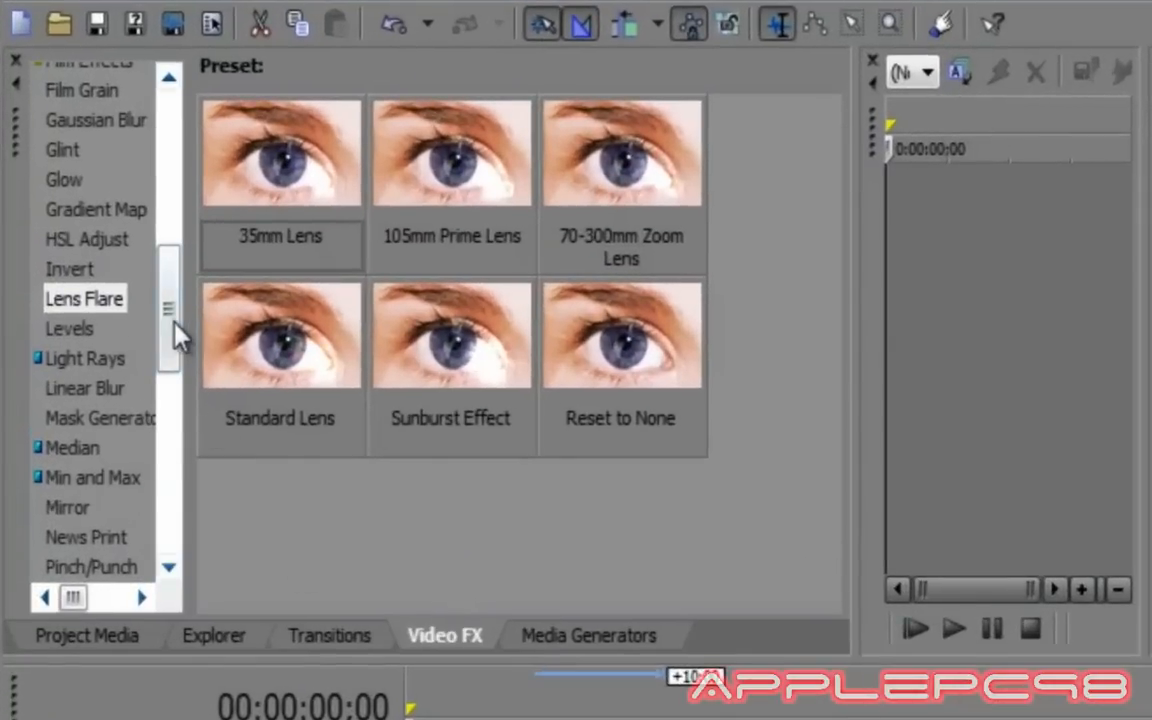
Apply the TV Simulator 'TV Look' preset to the black event on track 2.
{"action": "left_click_drag", "start_coordinate": [166, 318], "coordinate": [168, 442]}
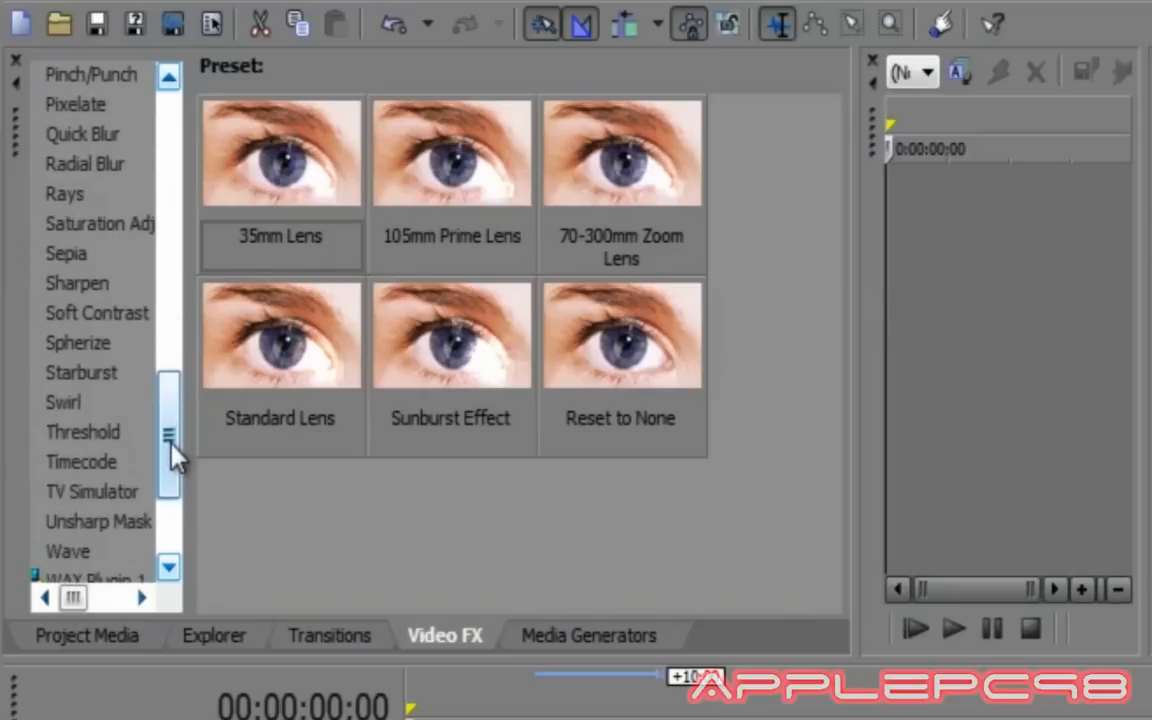
{"action": "left_click", "coordinate": [72, 497]}
{"action": "left_click_drag", "start_coordinate": [257, 154], "coordinate": [419, 719]}
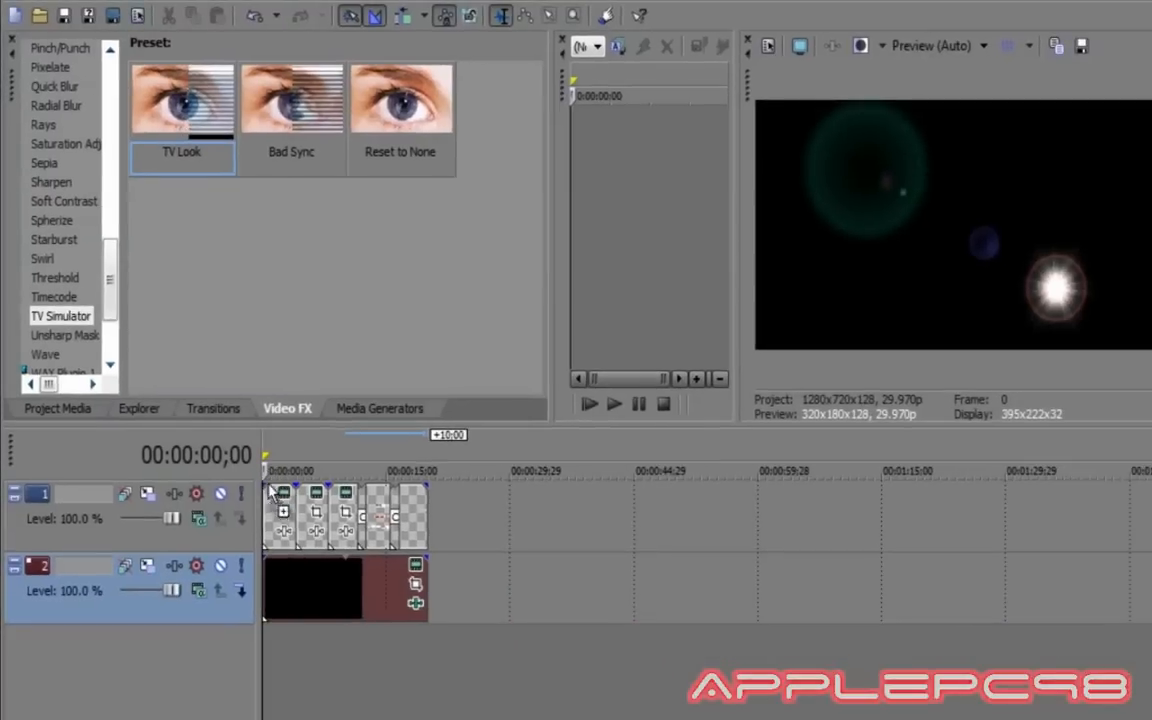
{"action": "left_click_drag", "start_coordinate": [272, 492], "coordinate": [283, 578]}
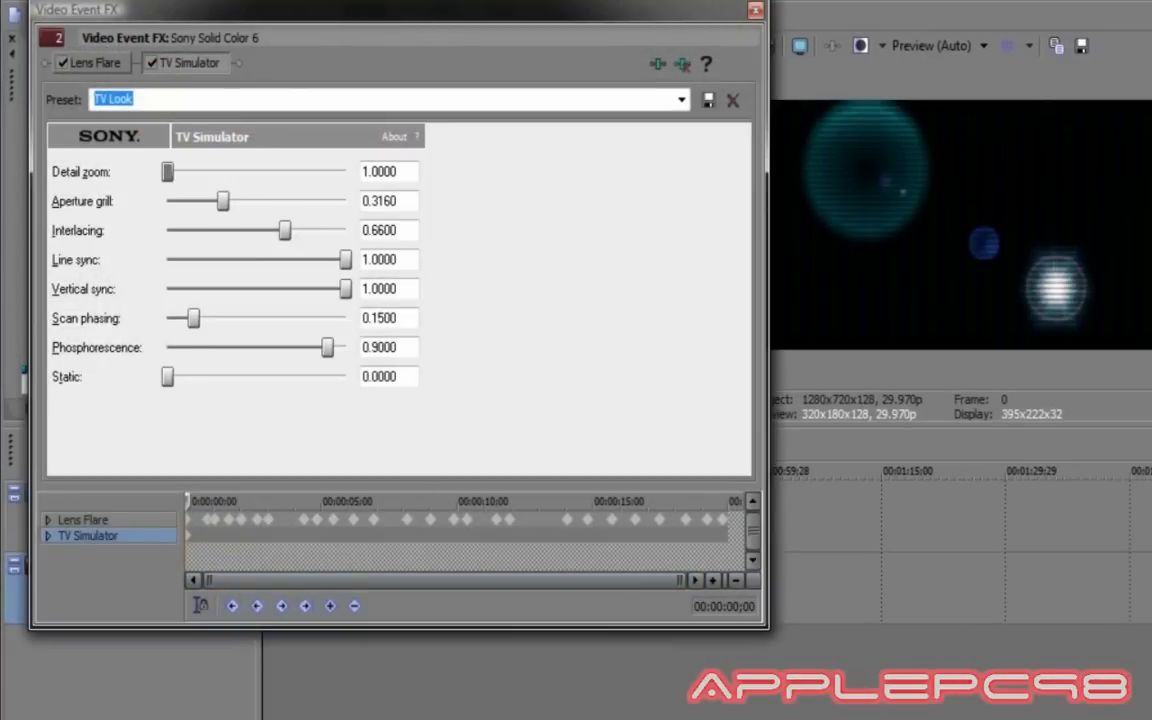
{"action": "left_click", "coordinate": [755, 12]}
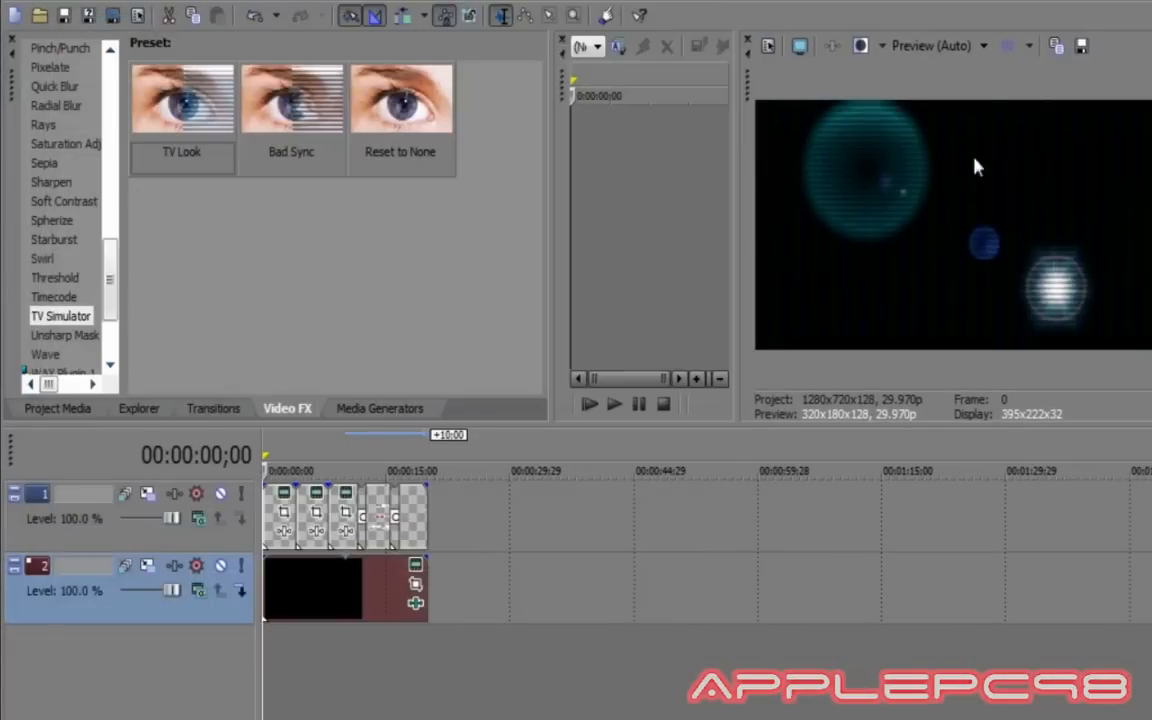
Set the TV Simulator Aperture grill to 0 and move the black event to a new track 3.
{"action": "left_click", "coordinate": [415, 565]}
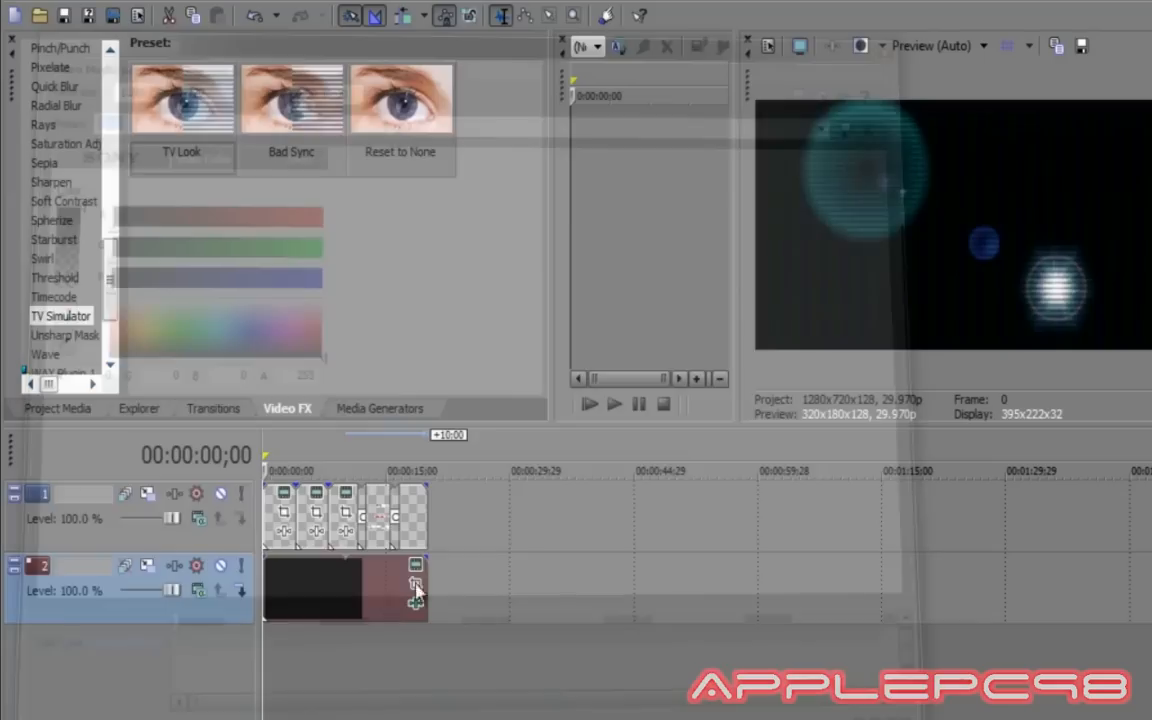
{"action": "left_click", "coordinate": [925, 18]}
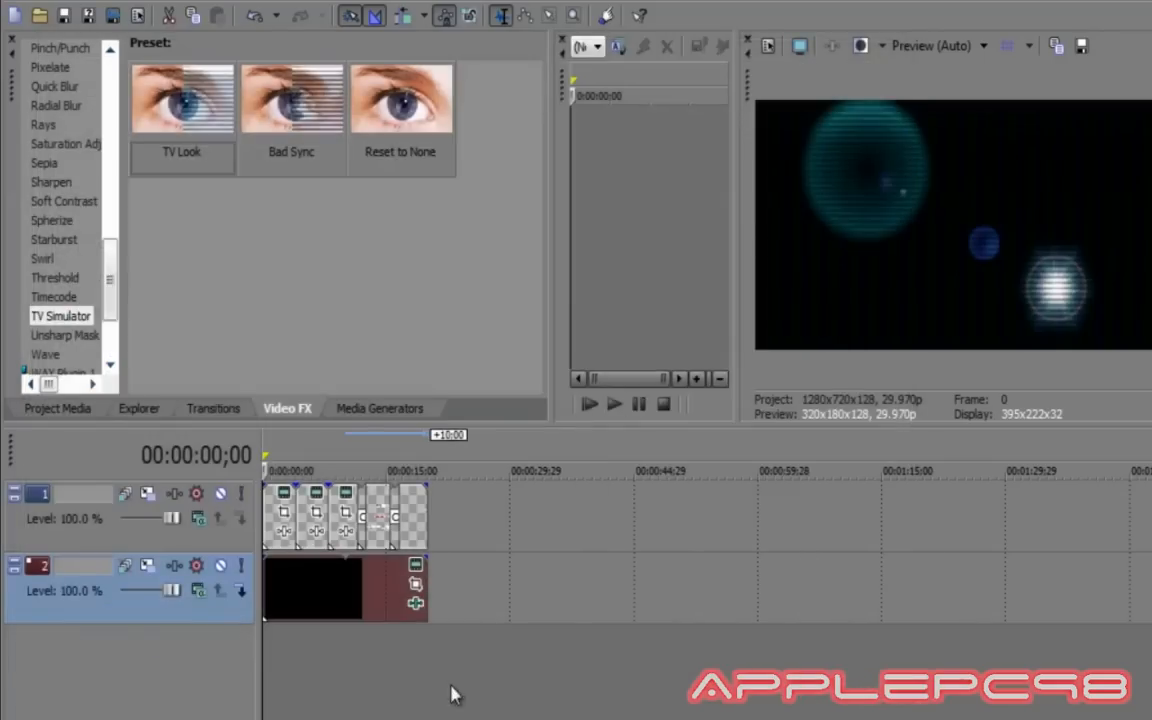
{"action": "left_click", "coordinate": [416, 601]}
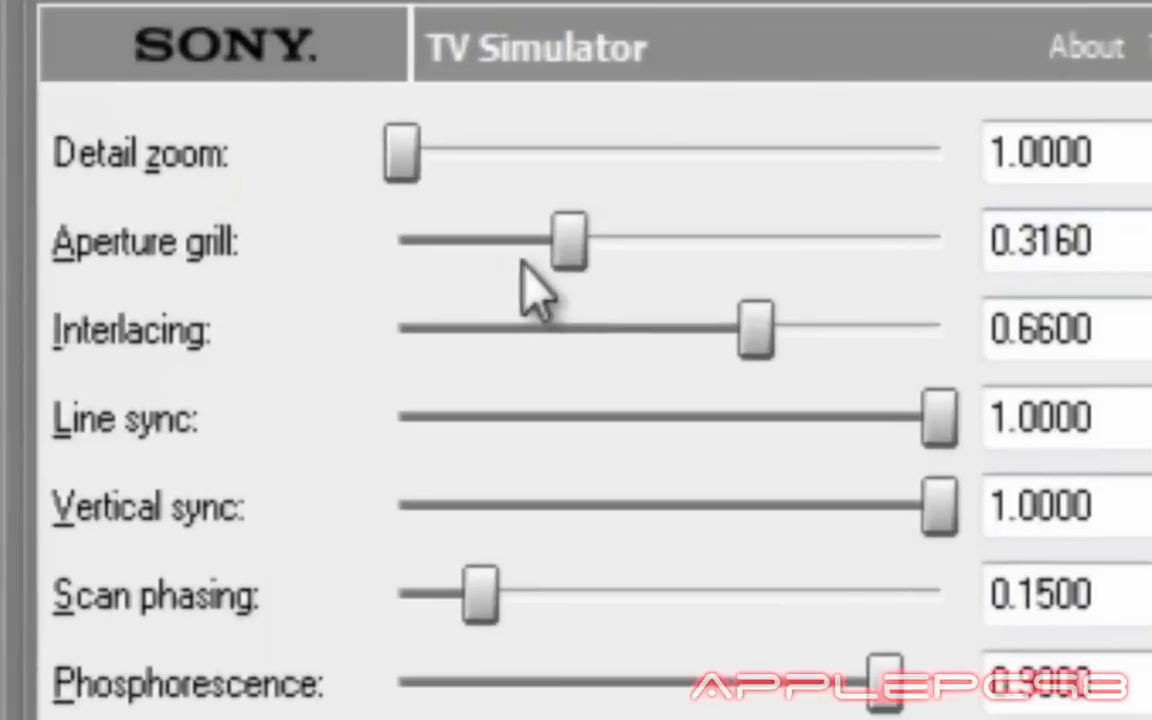
{"action": "left_click_drag", "start_coordinate": [570, 245], "coordinate": [336, 288]}
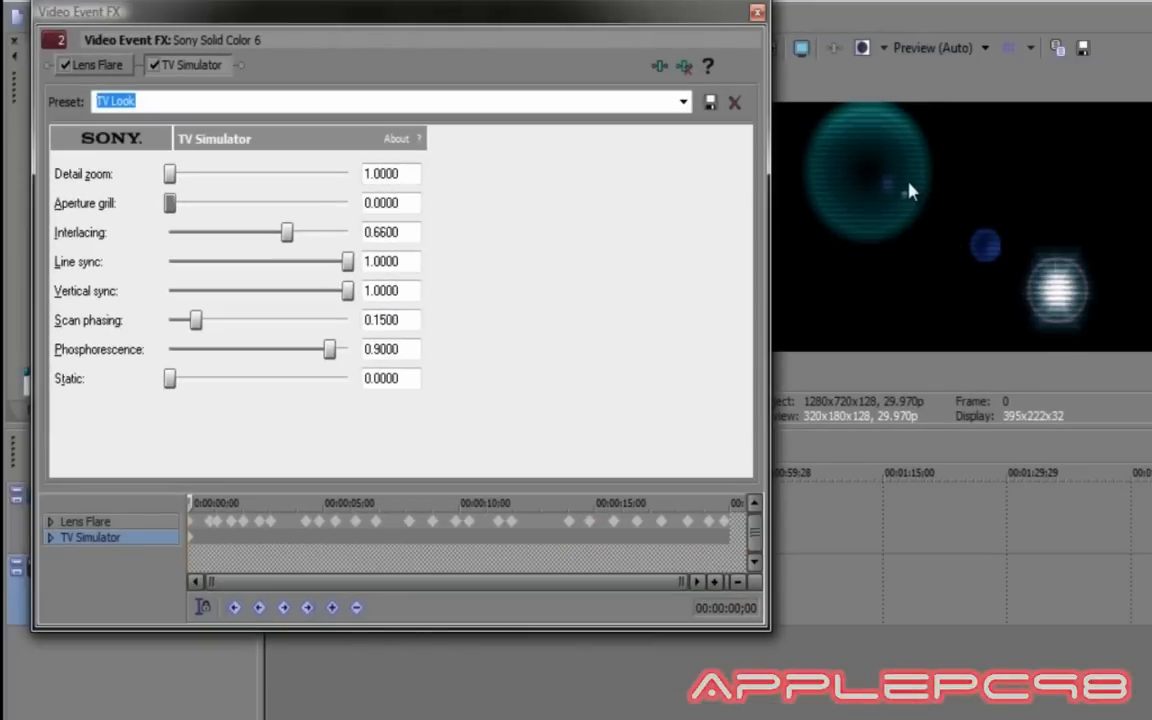
{"action": "left_click", "coordinate": [757, 12]}
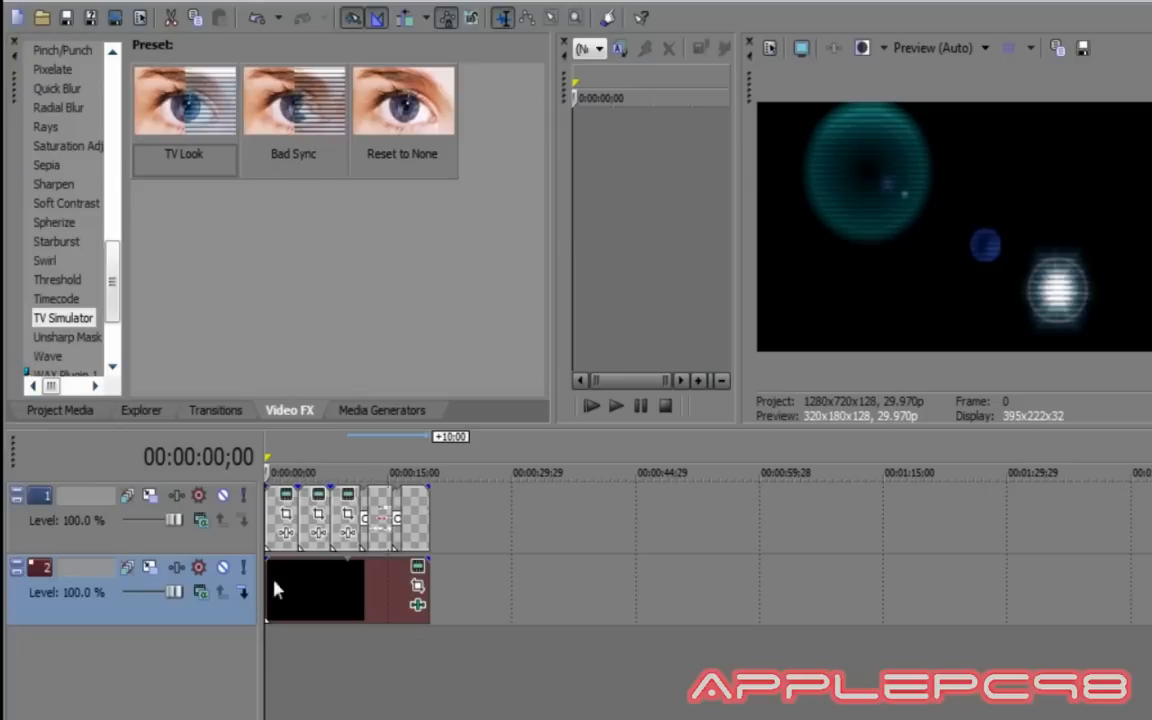
{"action": "left_click_drag", "start_coordinate": [278, 590], "coordinate": [312, 665]}
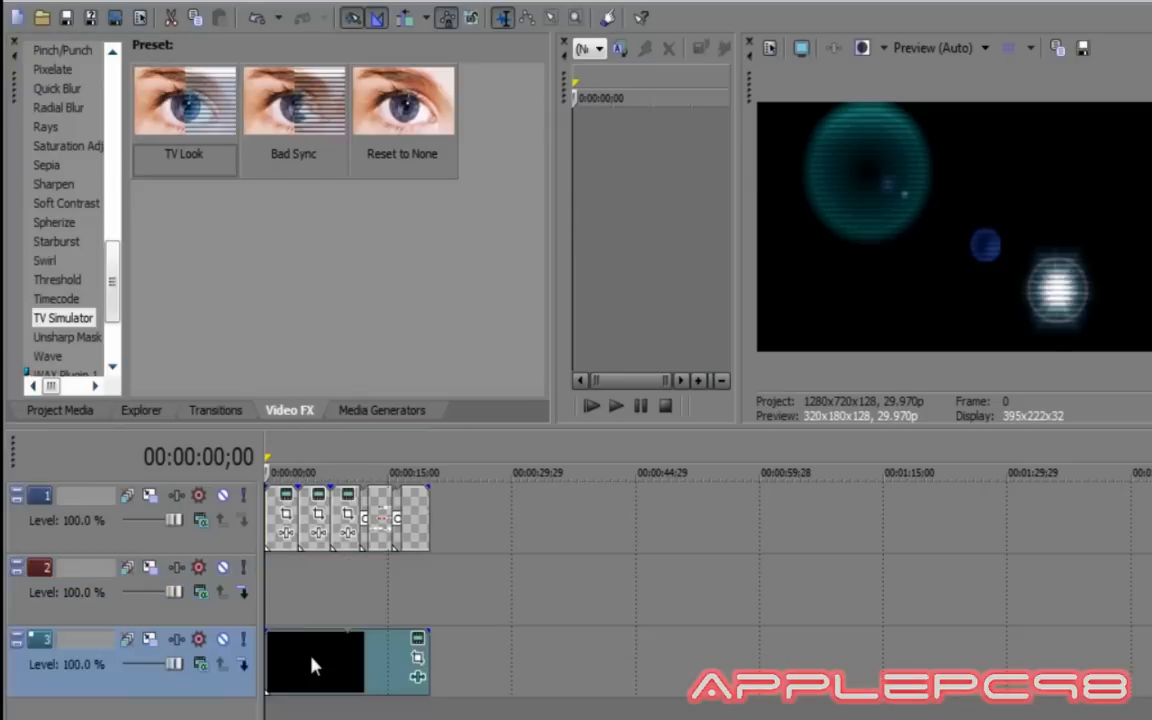
Add a Plasma noise texture to track 2 with pure red and light red colours.
{"action": "left_click", "coordinate": [378, 411]}
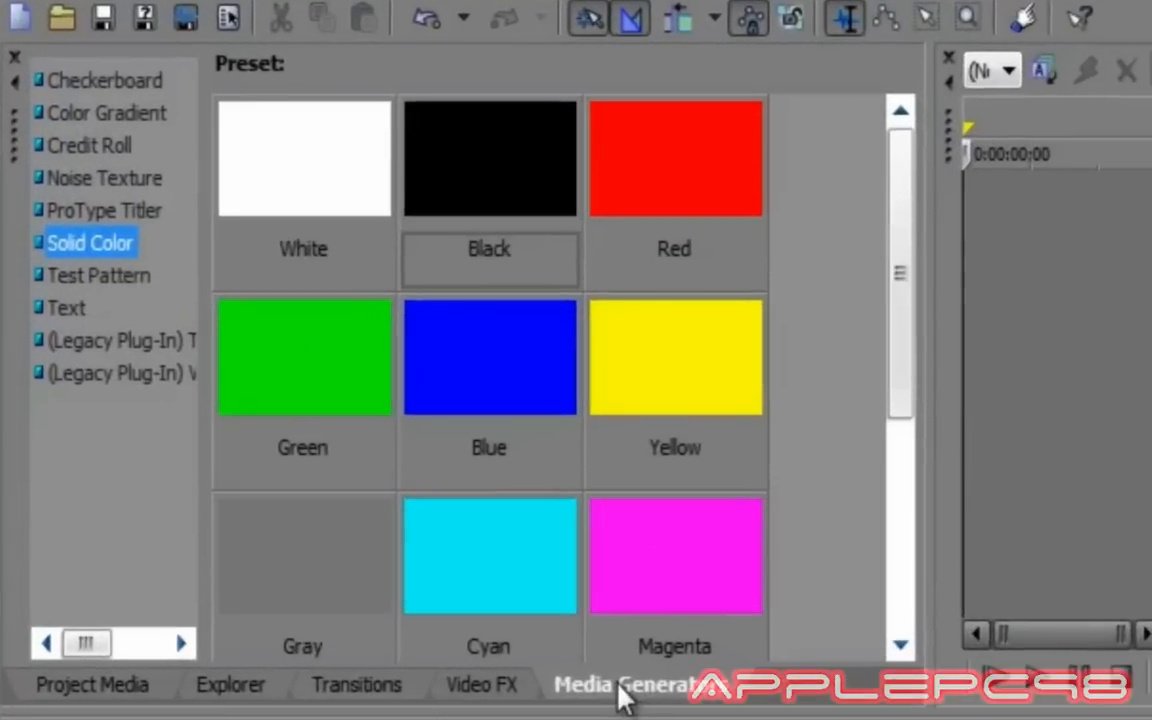
{"action": "left_click", "coordinate": [71, 180]}
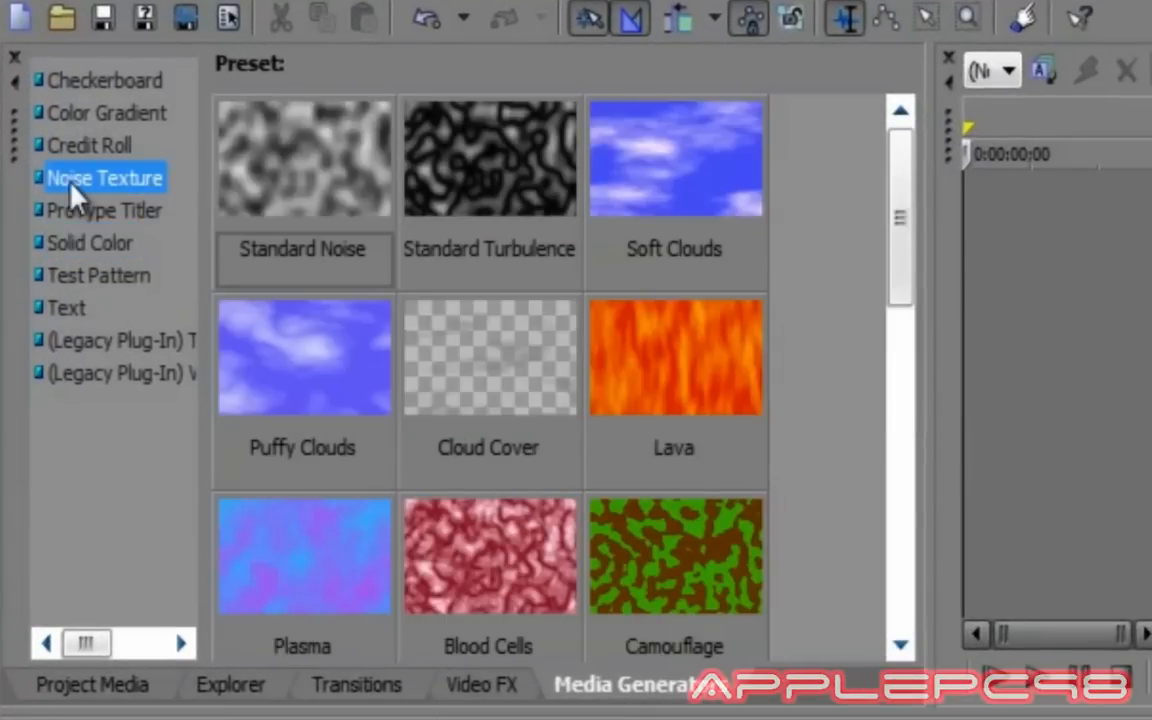
{"action": "left_click_drag", "start_coordinate": [310, 527], "coordinate": [265, 574]}
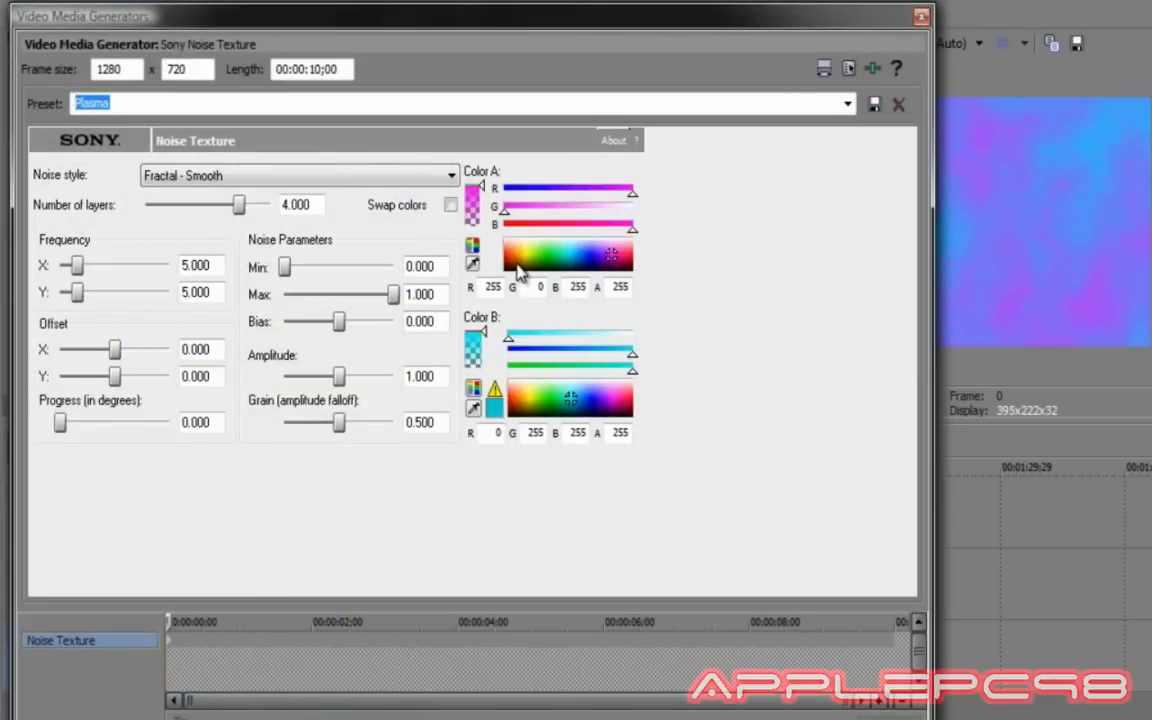
{"action": "left_click_drag", "start_coordinate": [517, 262], "coordinate": [505, 255]}
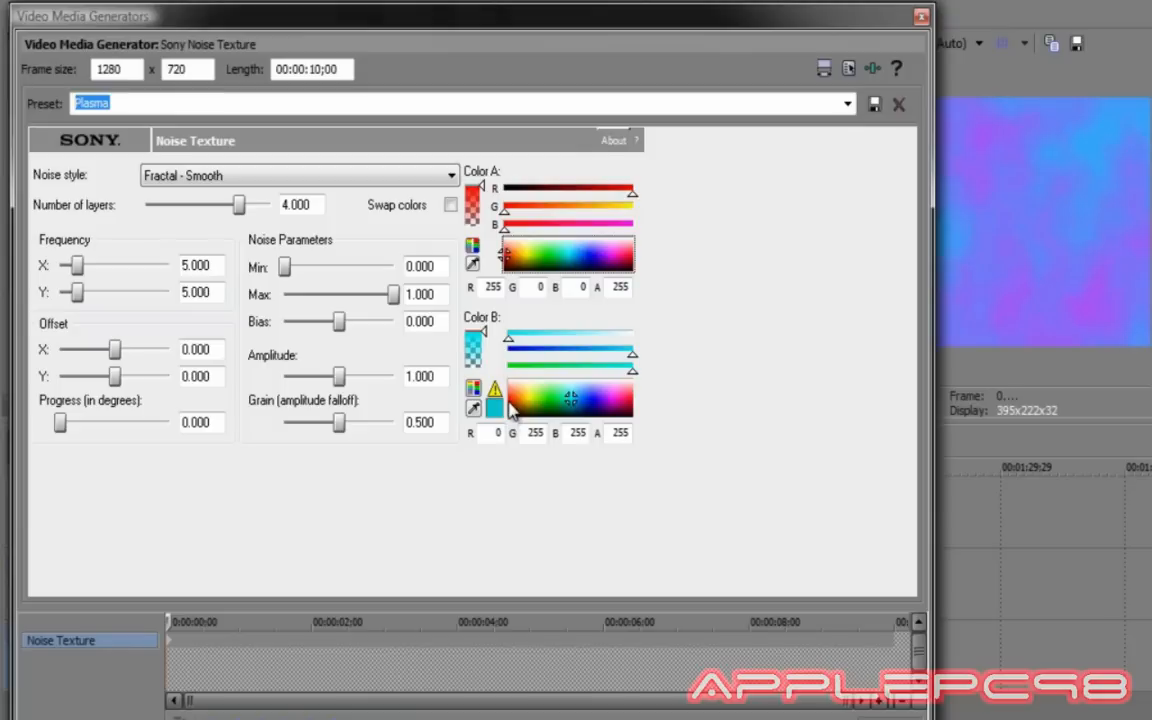
{"action": "left_click_drag", "start_coordinate": [512, 412], "coordinate": [508, 400]}
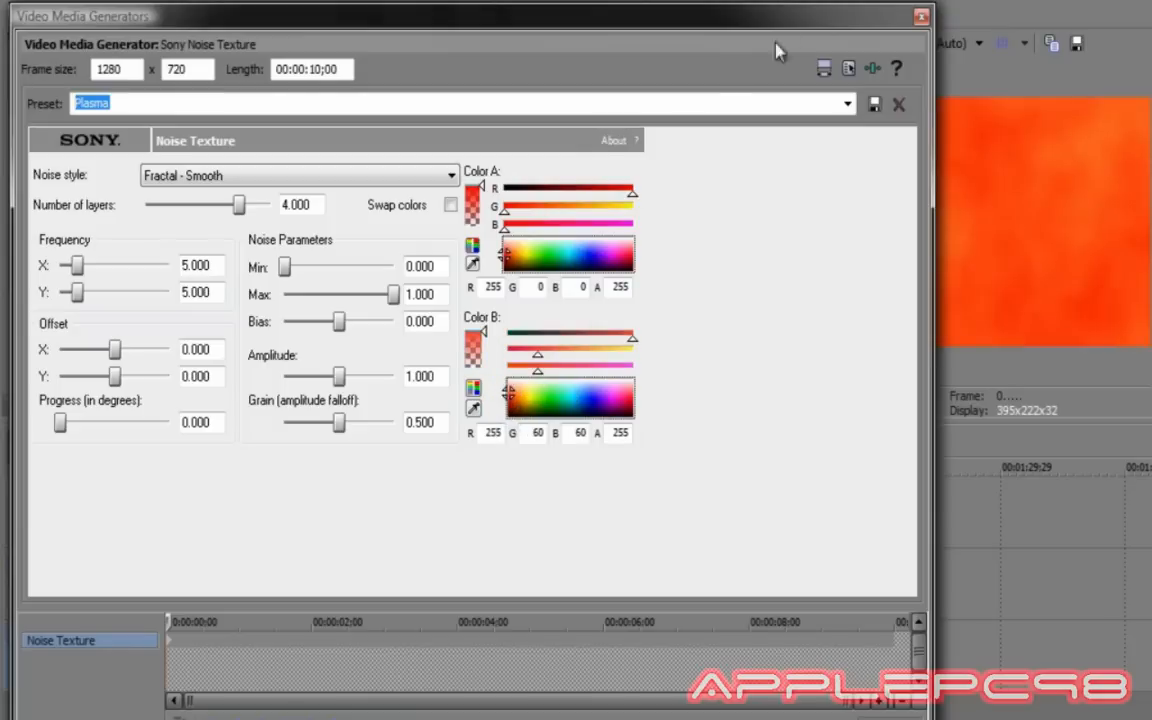
{"action": "left_click", "coordinate": [921, 16]}
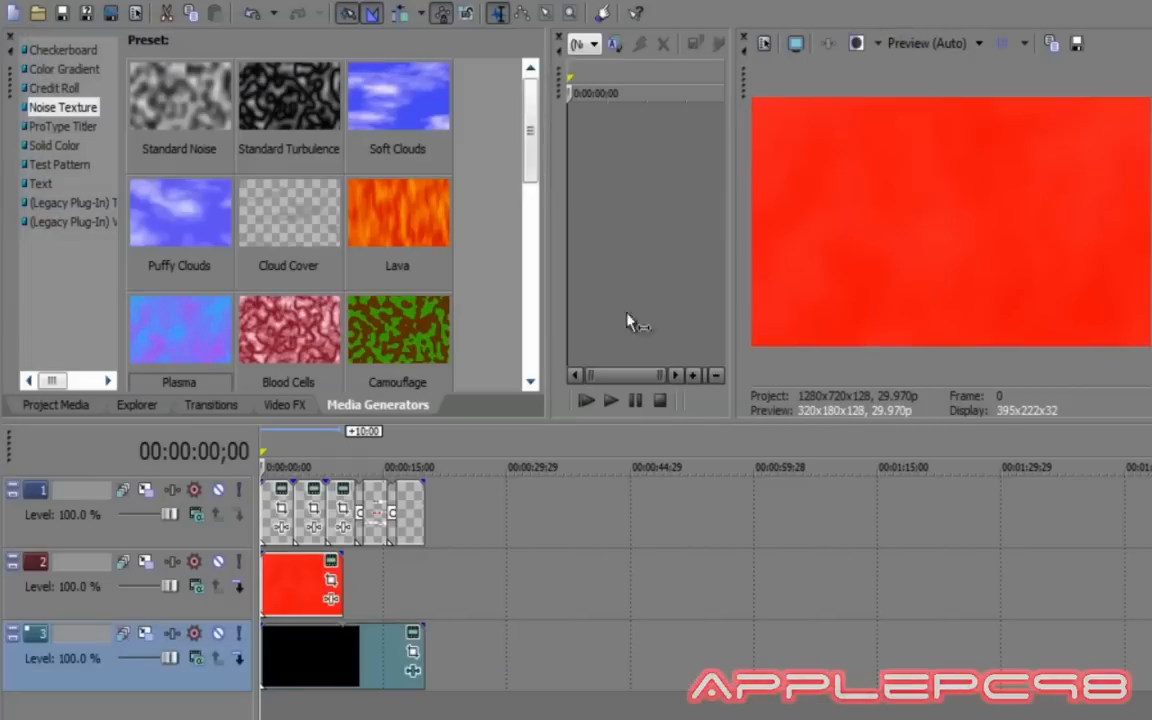
Switch track 2 to Overlay compositing, trim the red clip shorter, and drop in another Plasma texture.
{"action": "left_click", "coordinate": [156, 605]}
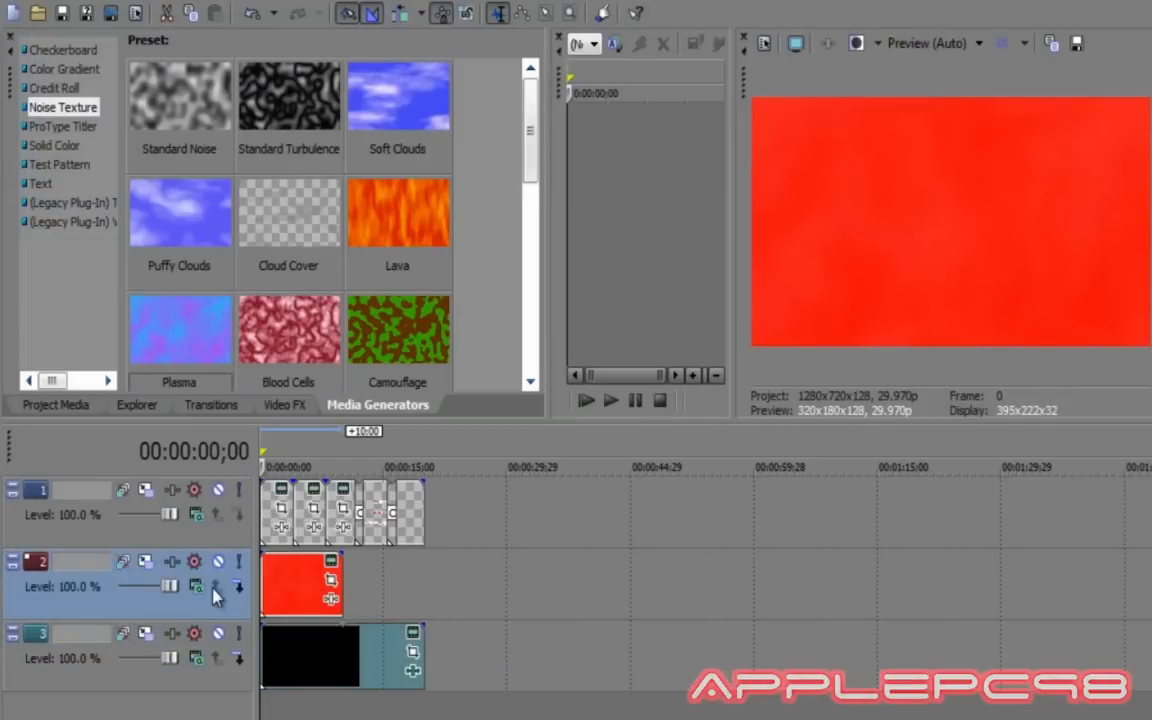
{"action": "left_click", "coordinate": [197, 588]}
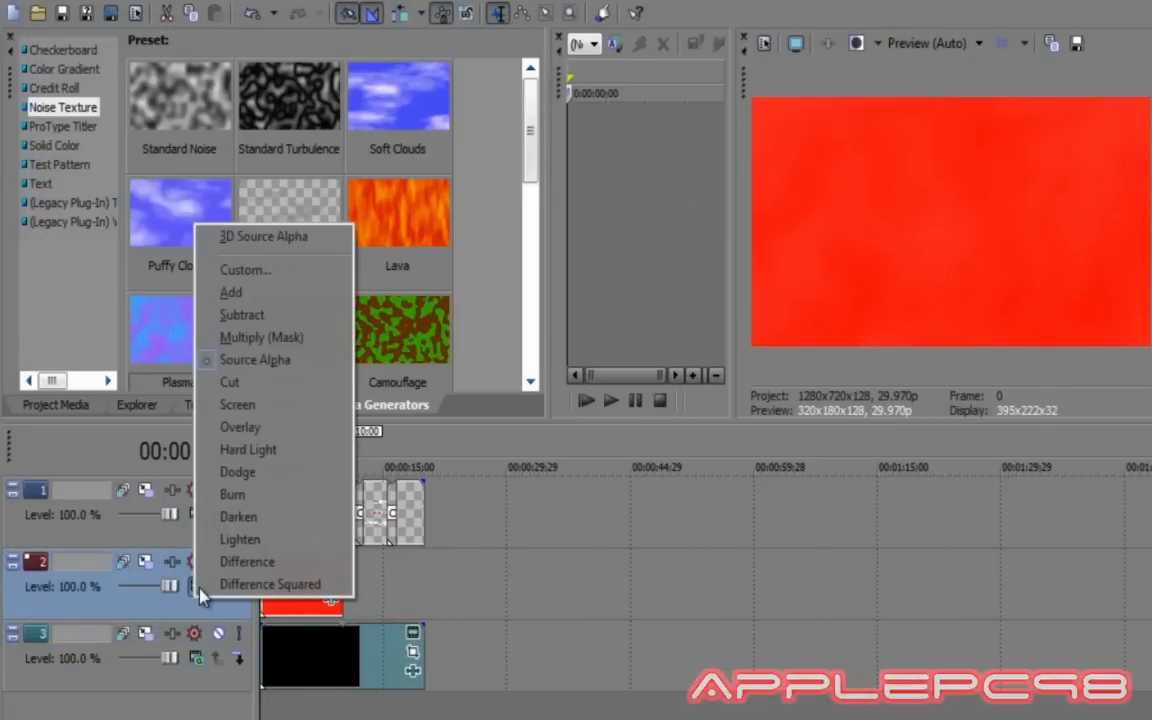
{"action": "left_click", "coordinate": [224, 430]}
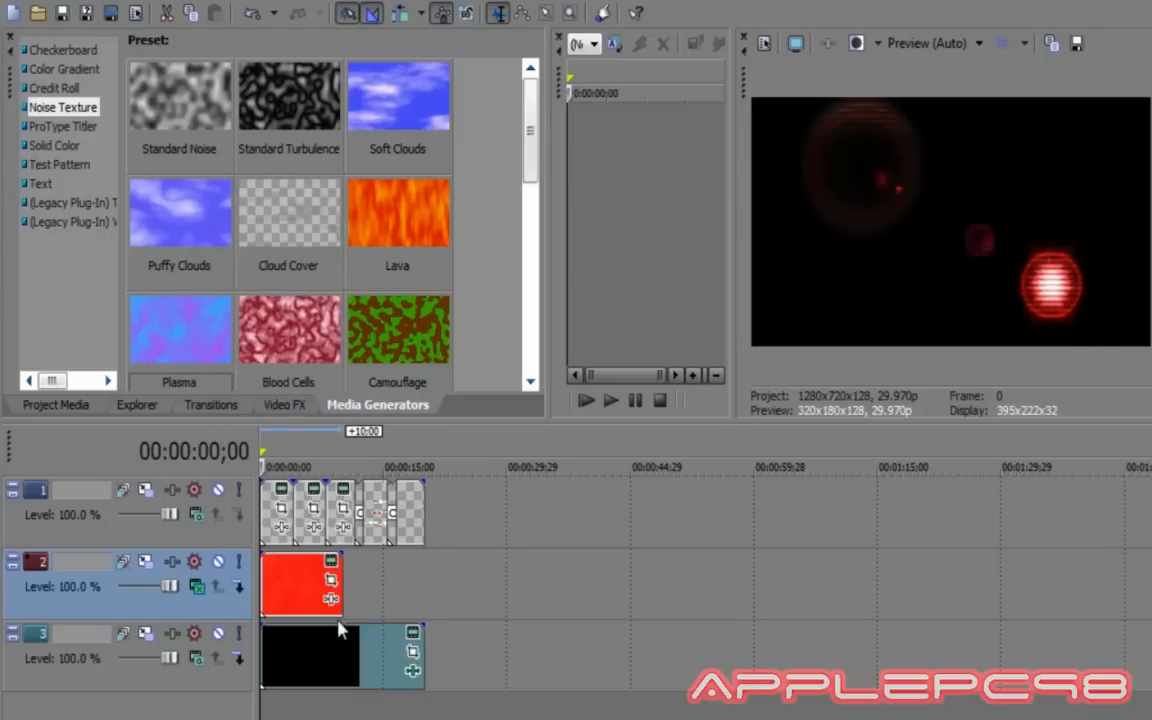
{"action": "left_click_drag", "start_coordinate": [333, 590], "coordinate": [295, 590]}
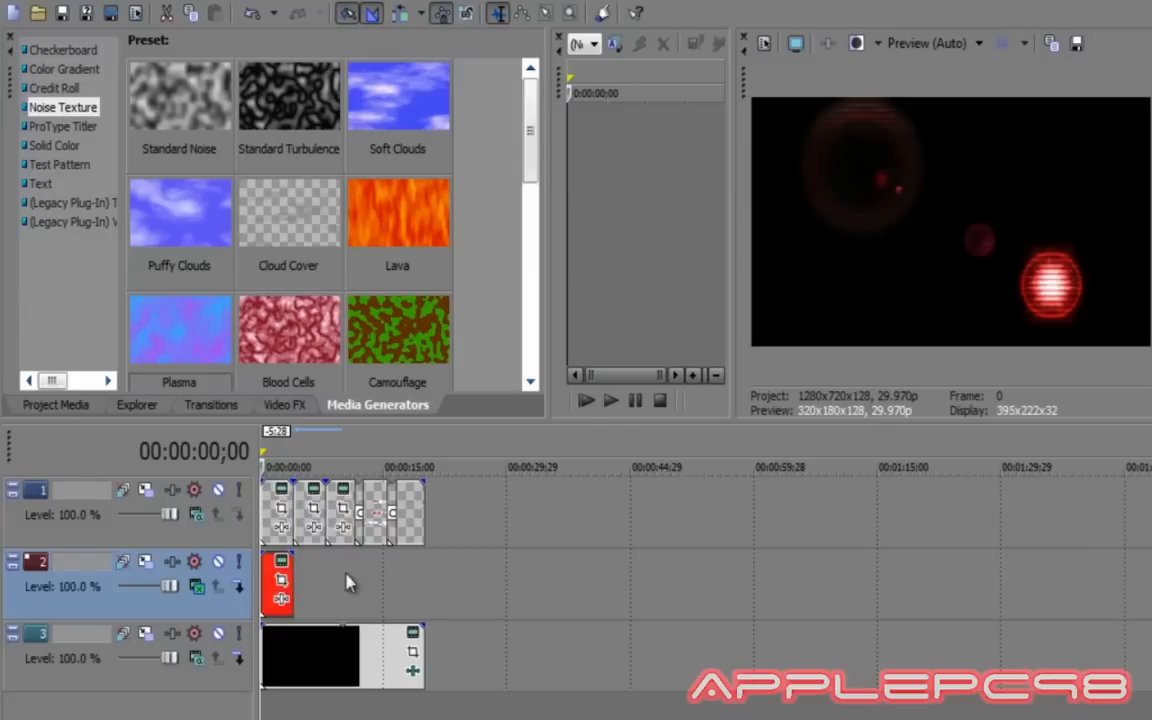
{"action": "left_click_drag", "start_coordinate": [185, 323], "coordinate": [274, 509]}
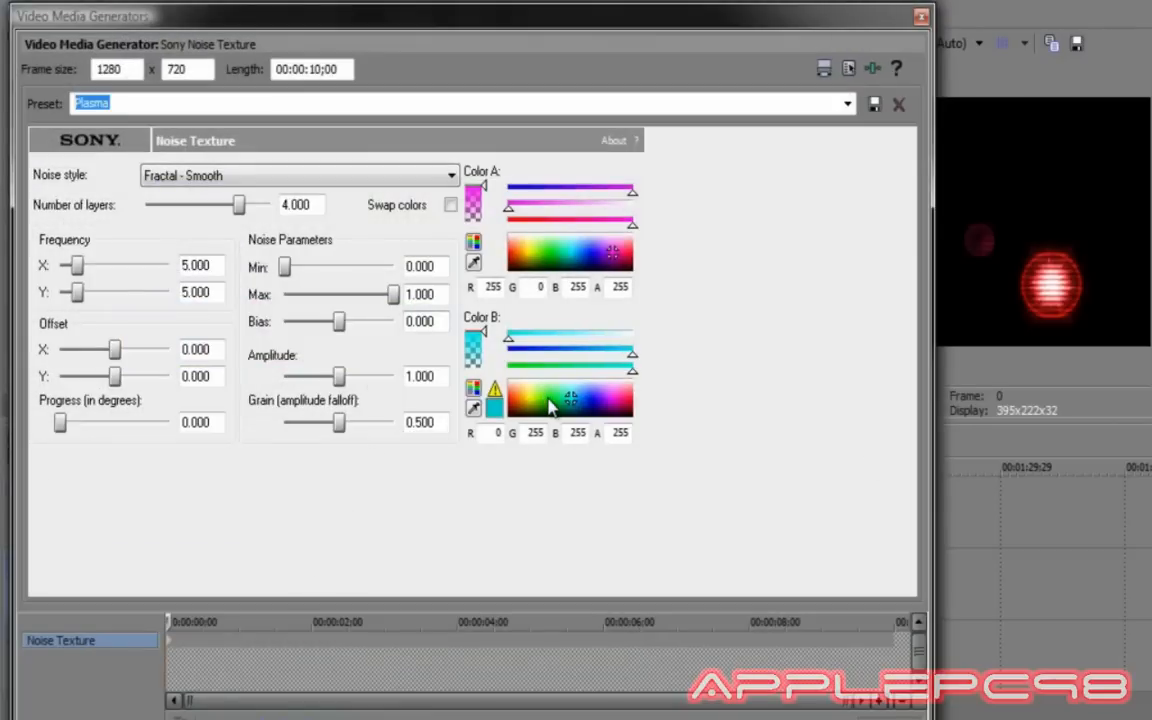
Colour the new Plasma texture green in both colours and shorten the green clip.
{"action": "left_click", "coordinate": [548, 400]}
{"action": "left_click", "coordinate": [544, 248]}
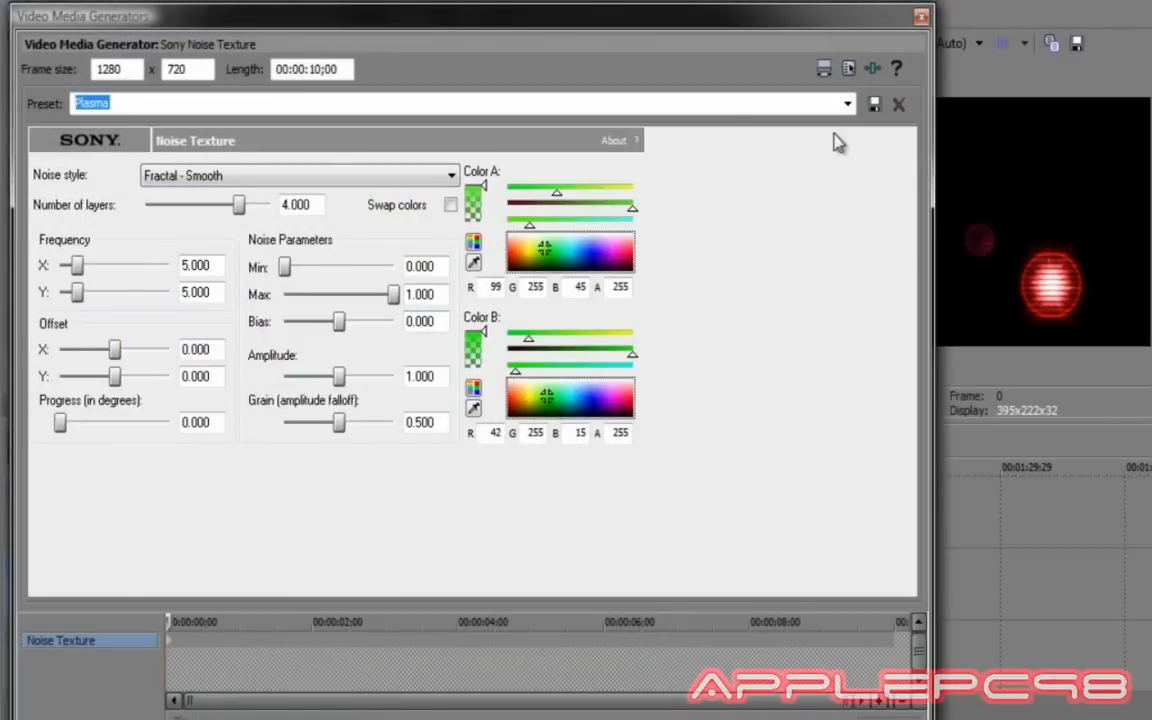
{"action": "left_click", "coordinate": [921, 18]}
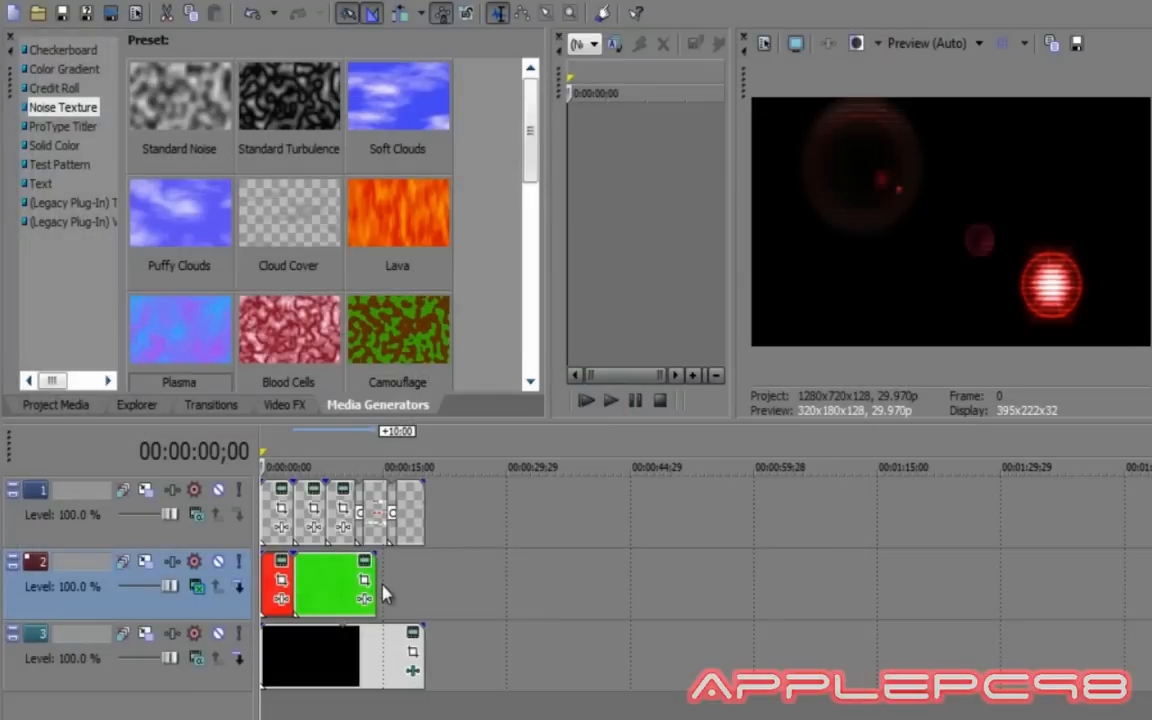
{"action": "left_click_drag", "start_coordinate": [338, 583], "coordinate": [324, 583]}
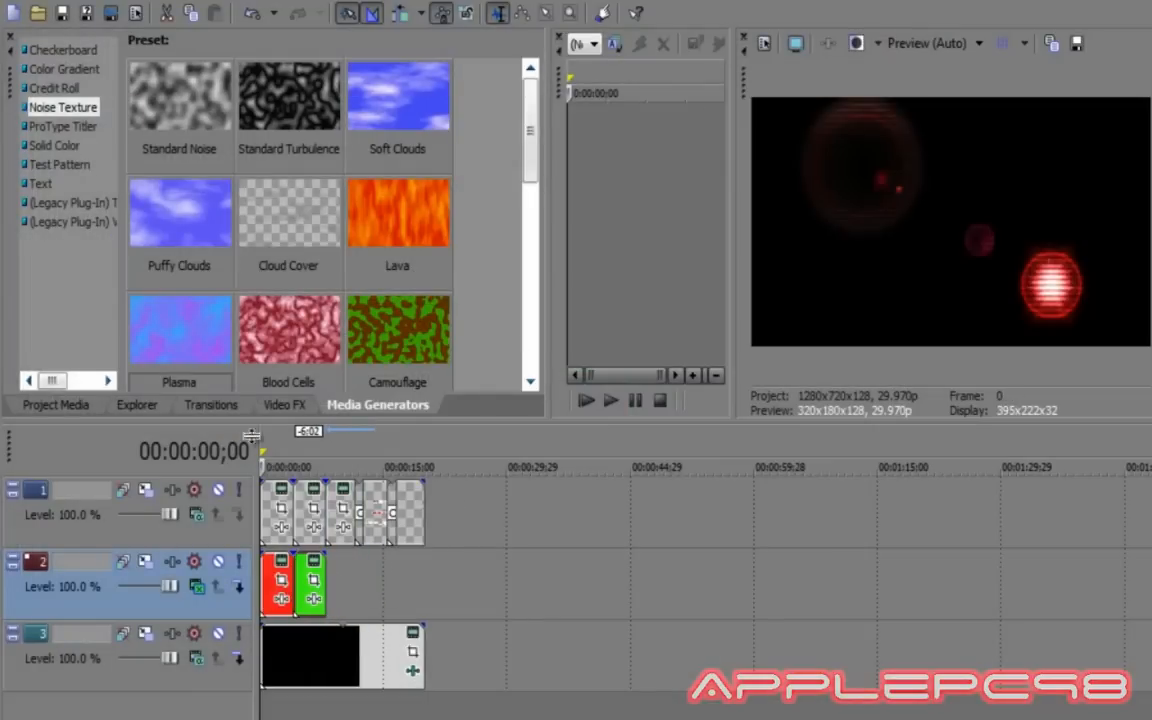
Add a blue-violet and blue Plasma texture after the green clip and shorten it.
{"action": "left_click_drag", "start_coordinate": [190, 340], "coordinate": [342, 589]}
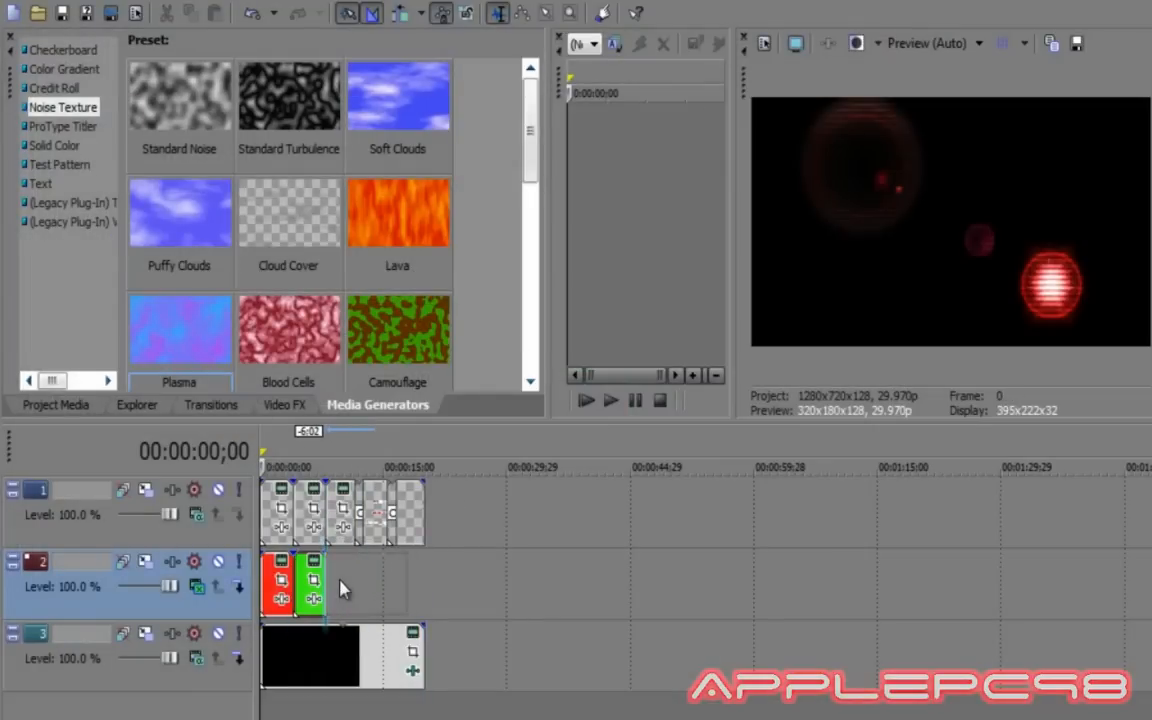
{"action": "left_click", "coordinate": [597, 252]}
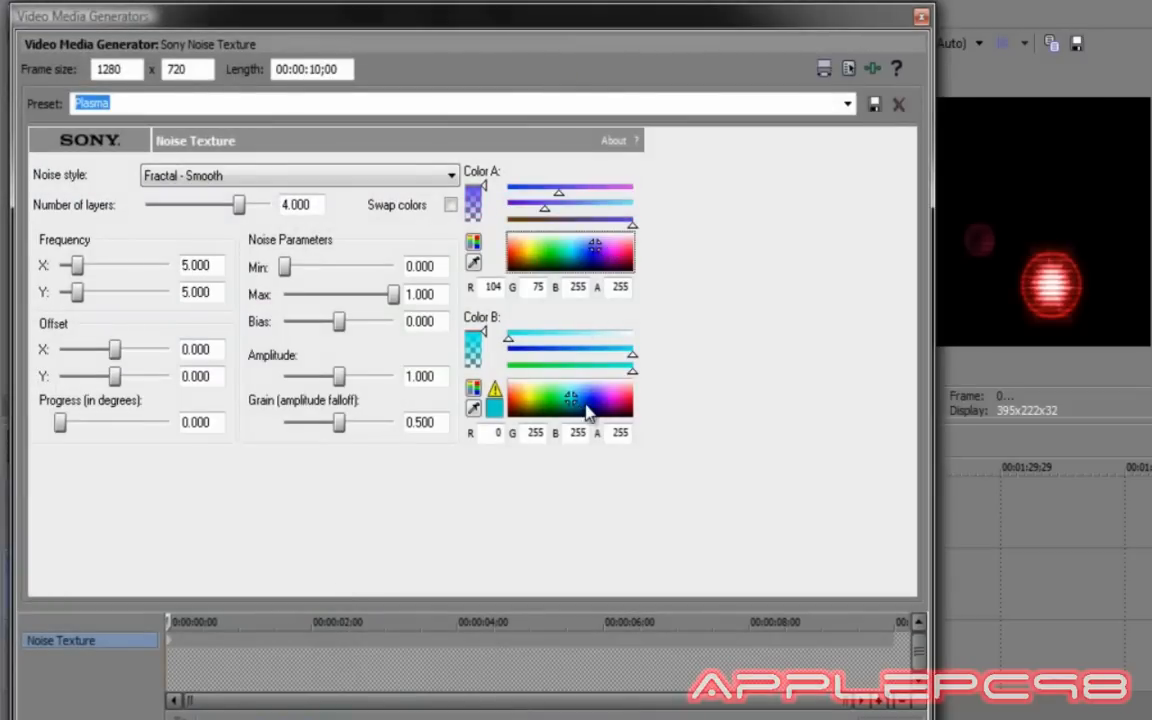
{"action": "left_click", "coordinate": [592, 394]}
{"action": "left_click", "coordinate": [924, 16]}
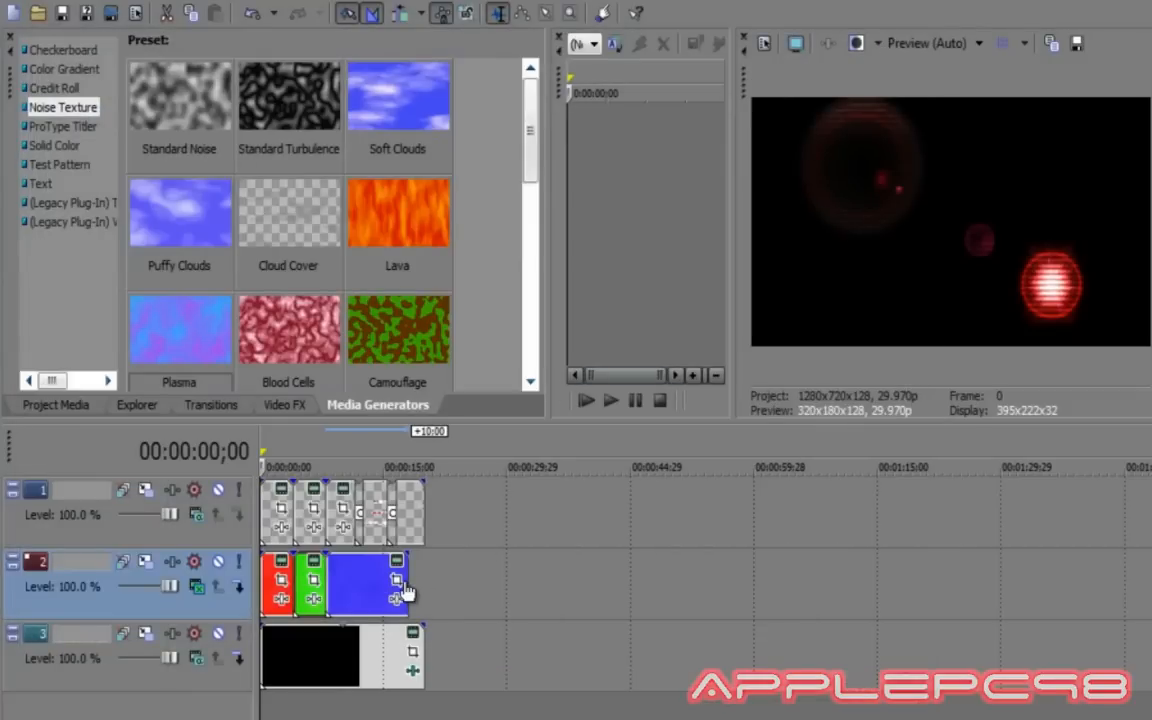
{"action": "left_click_drag", "start_coordinate": [404, 589], "coordinate": [350, 578]}
Add an all-white Plasma texture after the blue clip and trim its end shorter.
{"action": "left_click_drag", "start_coordinate": [194, 328], "coordinate": [374, 587]}
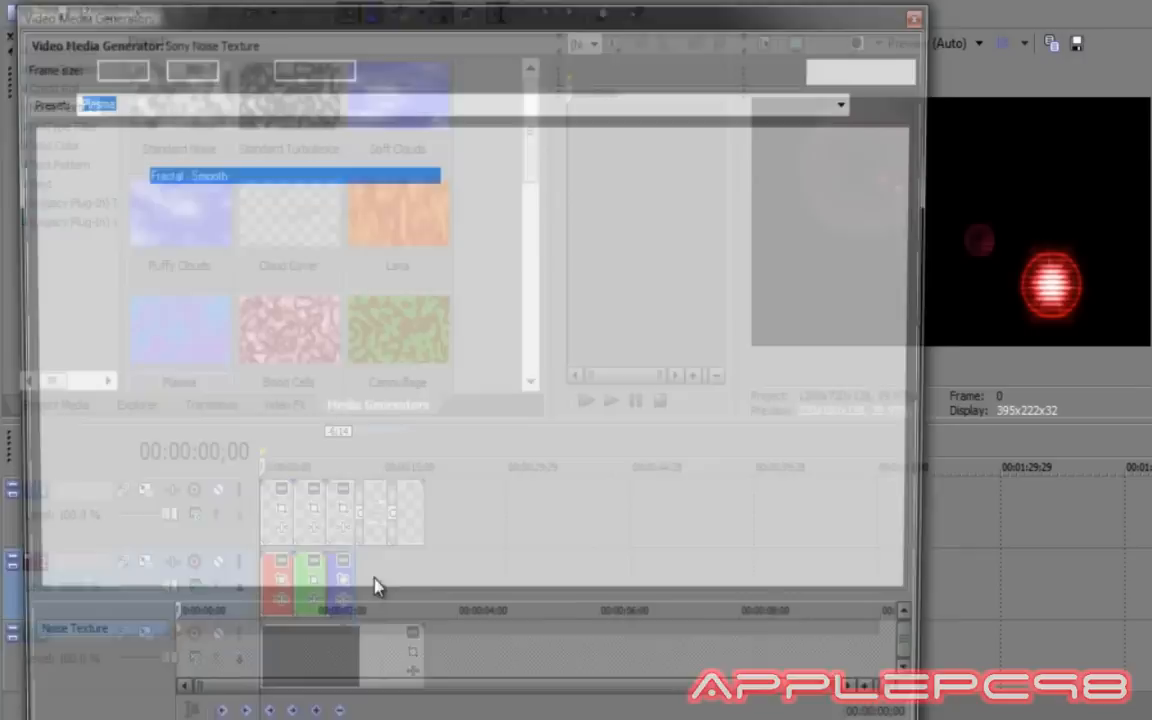
{"action": "left_click_drag", "start_coordinate": [609, 249], "coordinate": [611, 237]}
{"action": "left_click_drag", "start_coordinate": [620, 403], "coordinate": [632, 378]}
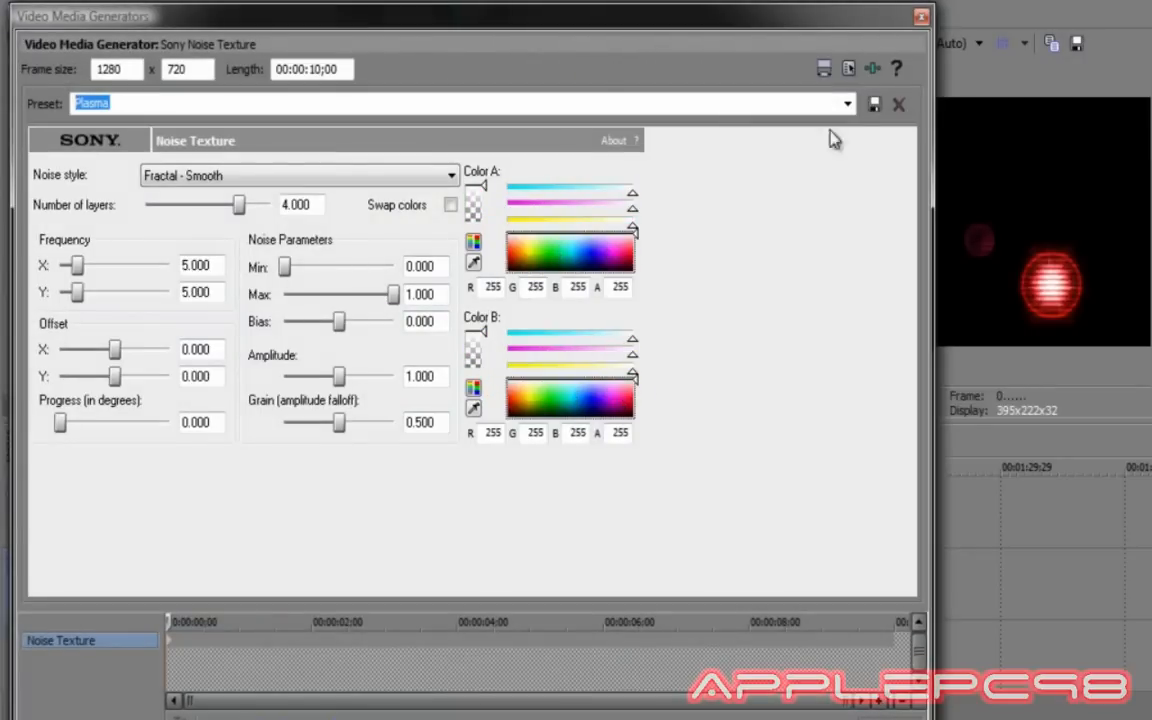
{"action": "left_click", "coordinate": [920, 16]}
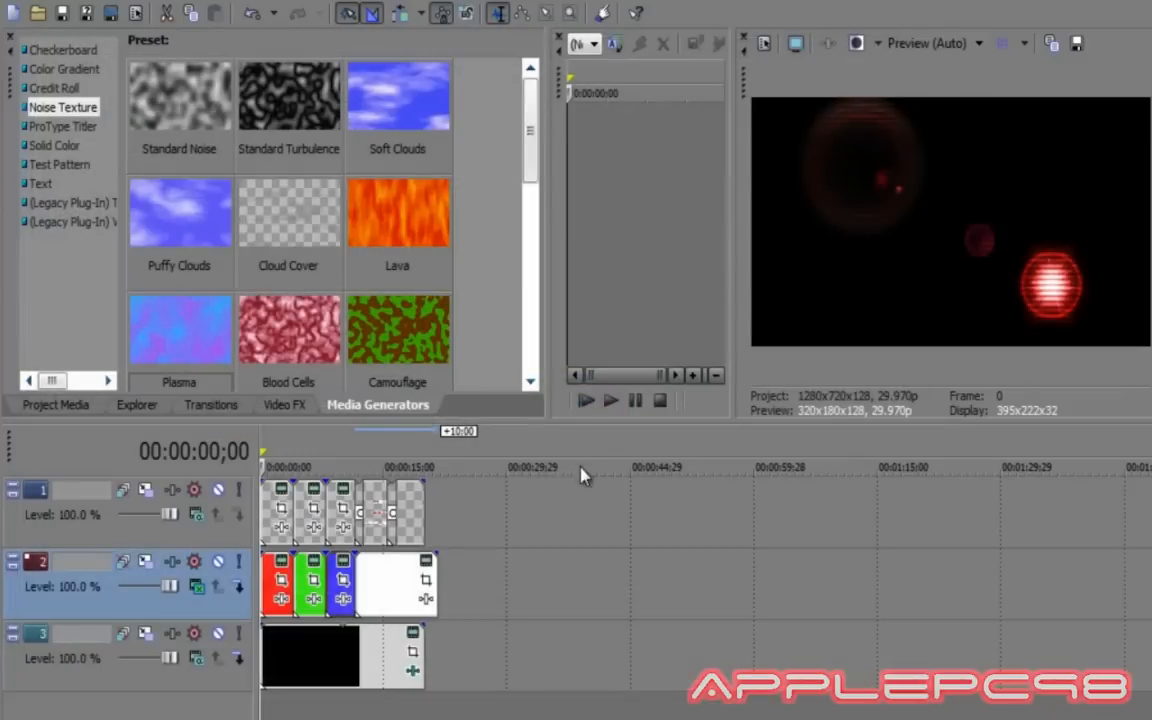
{"action": "left_click", "coordinate": [399, 586]}
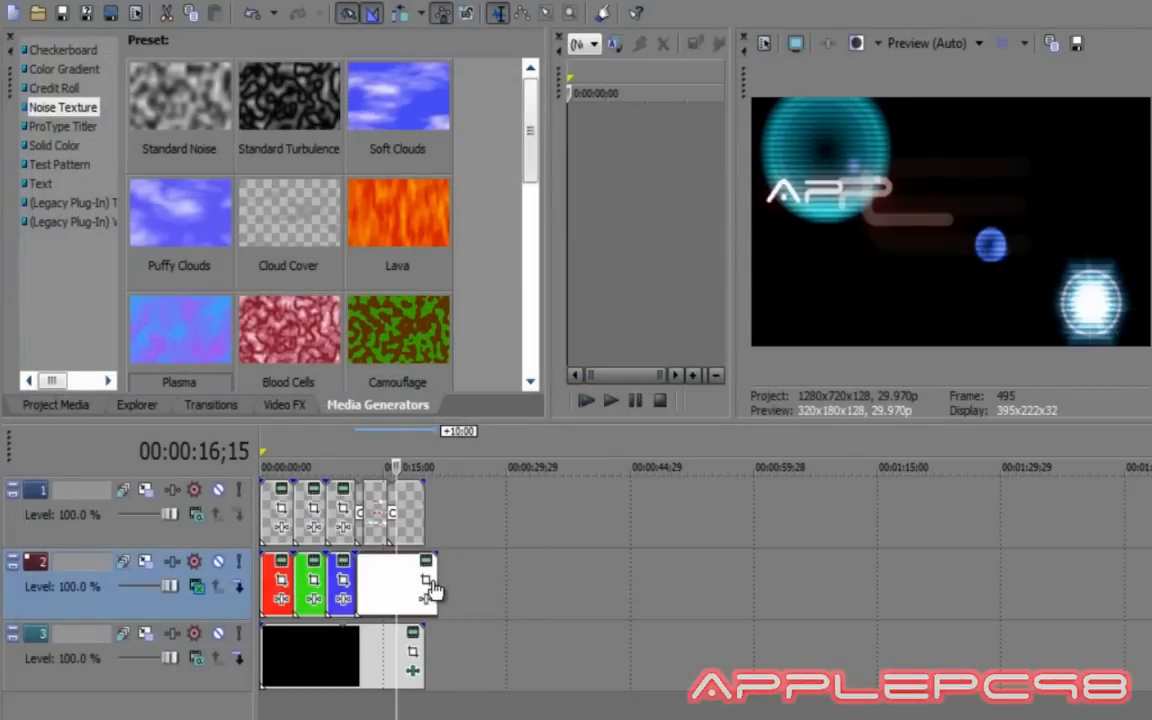
{"action": "left_click", "coordinate": [441, 580]}
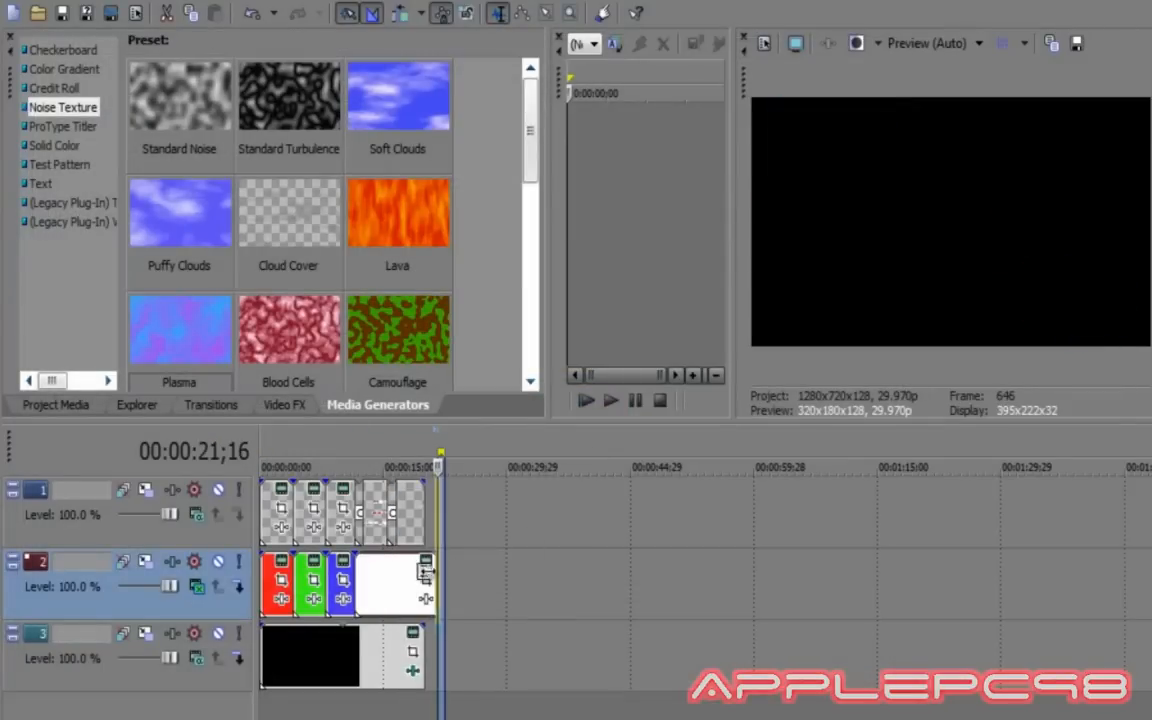
{"action": "left_click_drag", "start_coordinate": [437, 580], "coordinate": [379, 575]}
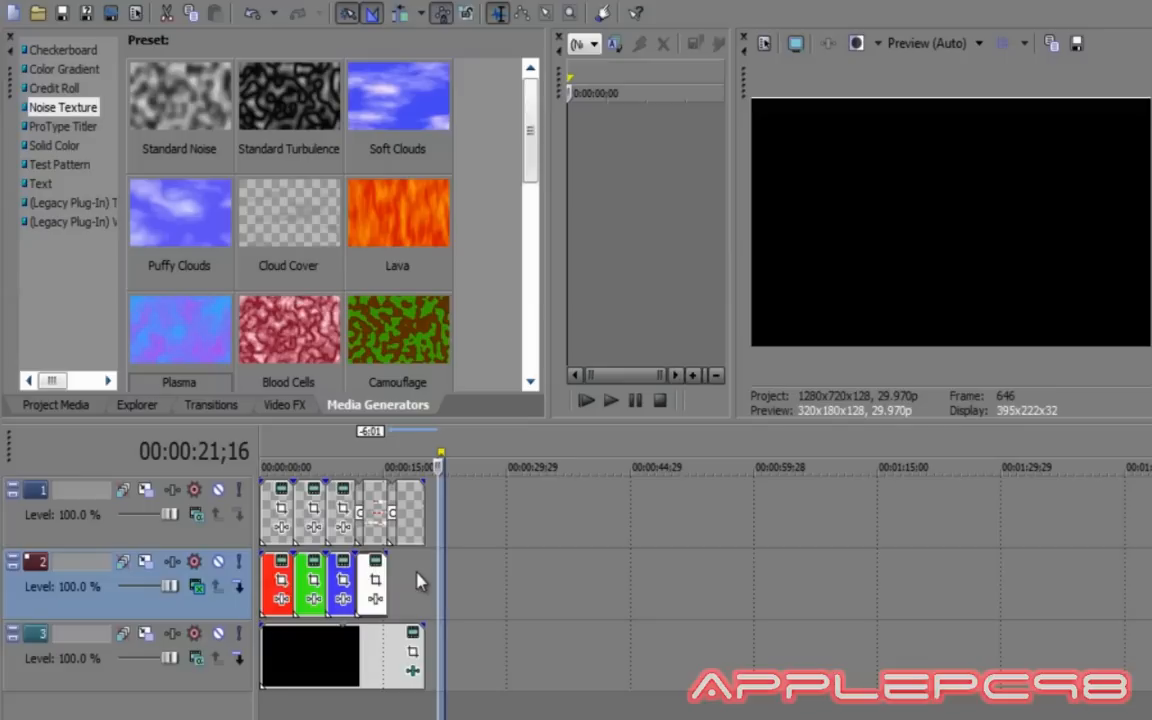
Add a green Plasma texture event on track 2, butted right against the white event.
{"action": "left_click", "coordinate": [417, 575]}
{"action": "left_click_drag", "start_coordinate": [140, 305], "coordinate": [412, 580]}
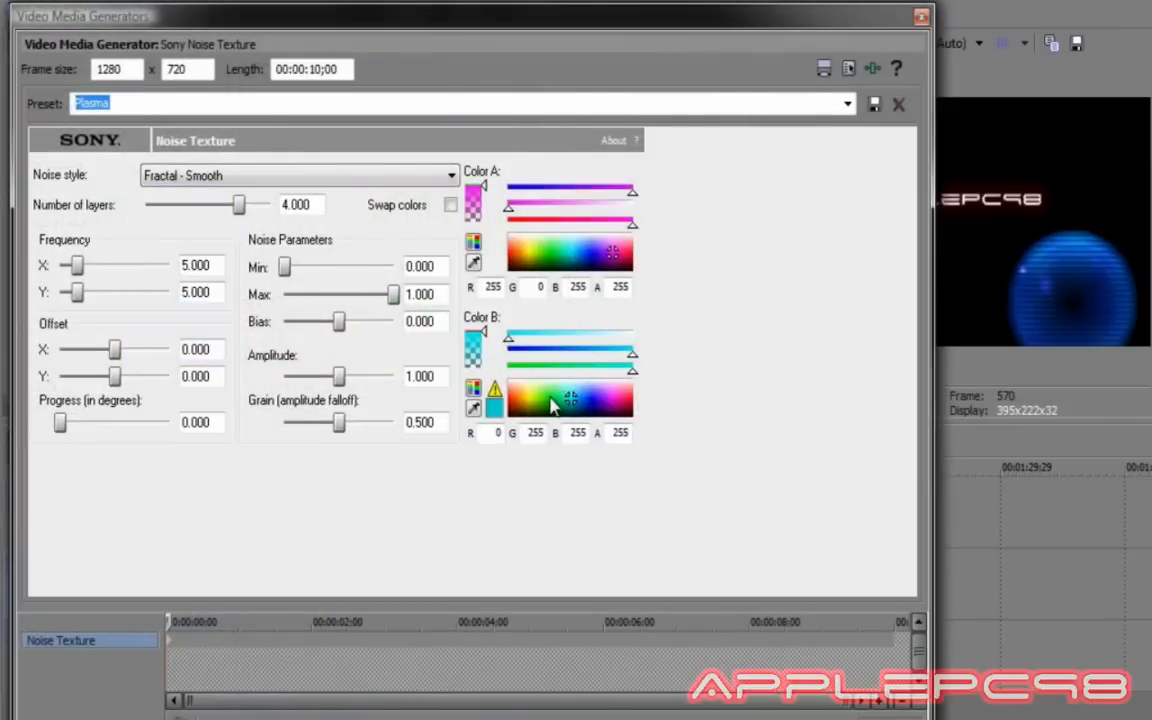
{"action": "left_click", "coordinate": [549, 397]}
{"action": "left_click_drag", "start_coordinate": [560, 249], "coordinate": [555, 254]}
{"action": "left_click", "coordinate": [920, 16]}
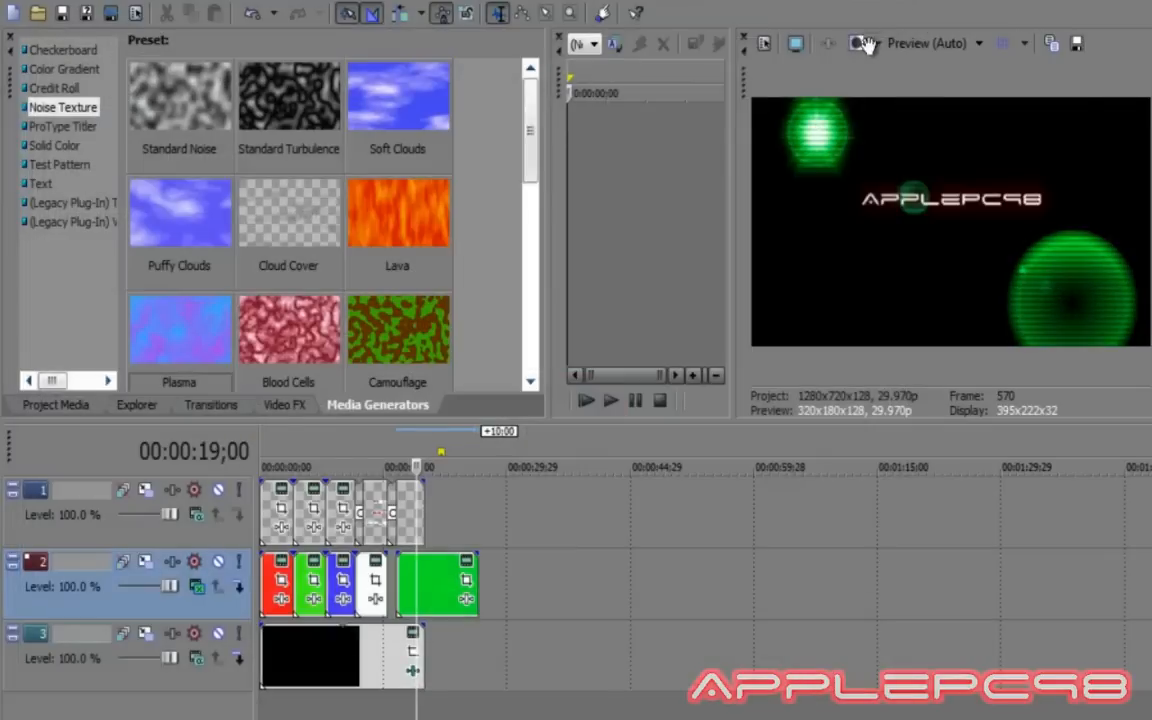
{"action": "mouse_move", "coordinate": [432, 586]}
{"action": "left_mouse_down"}
{"action": "mouse_move", "coordinate": [447, 573]}
{"action": "mouse_move", "coordinate": [426, 574]}
{"action": "left_mouse_up"}
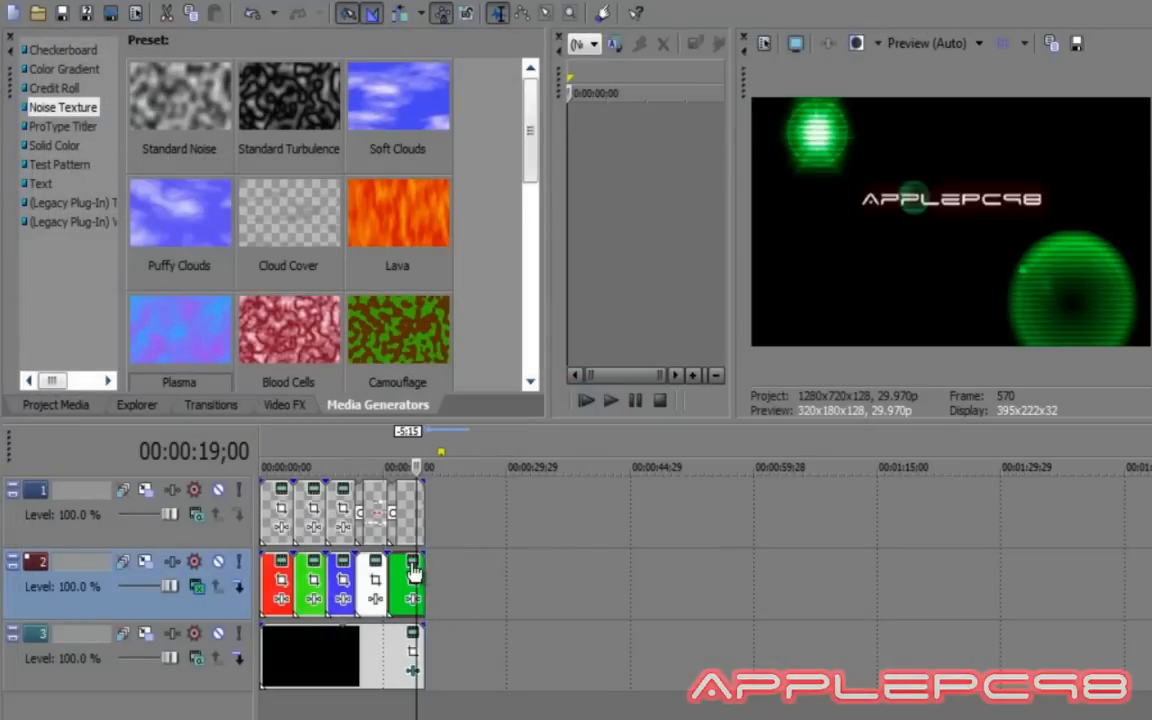
{"action": "left_click", "coordinate": [272, 518]}
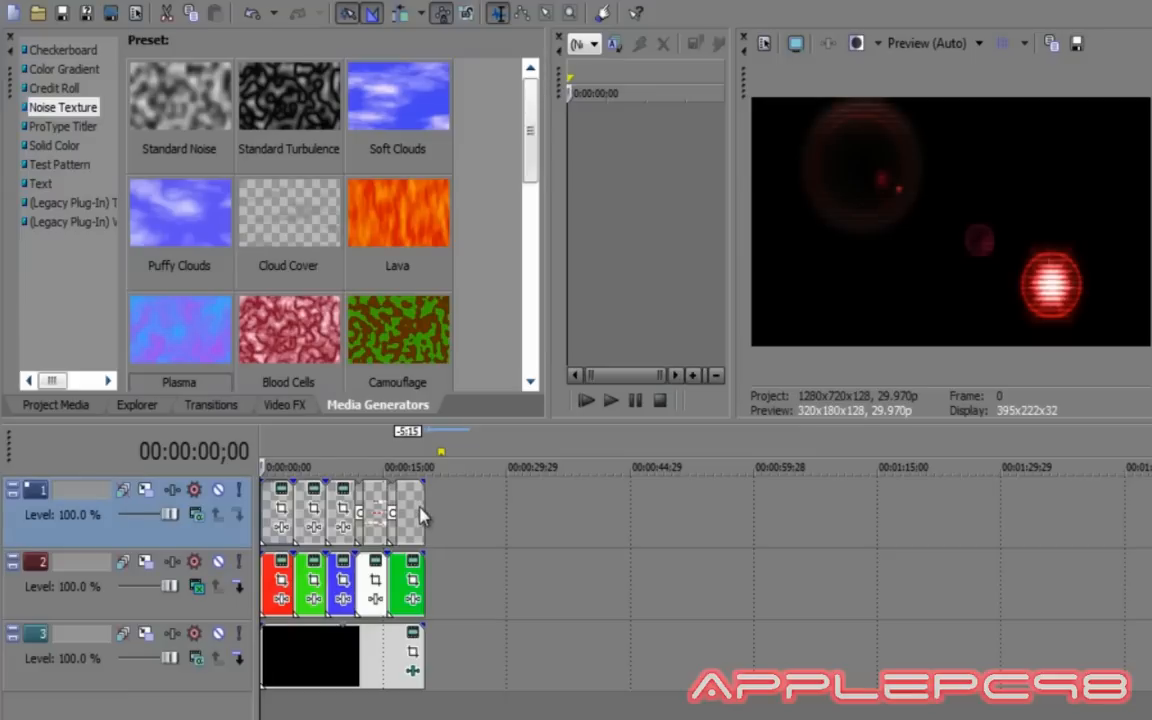
Put a Hard Flash transition on the end of the last event on tracks 1, 2 and 3.
{"action": "left_click", "coordinate": [211, 408]}
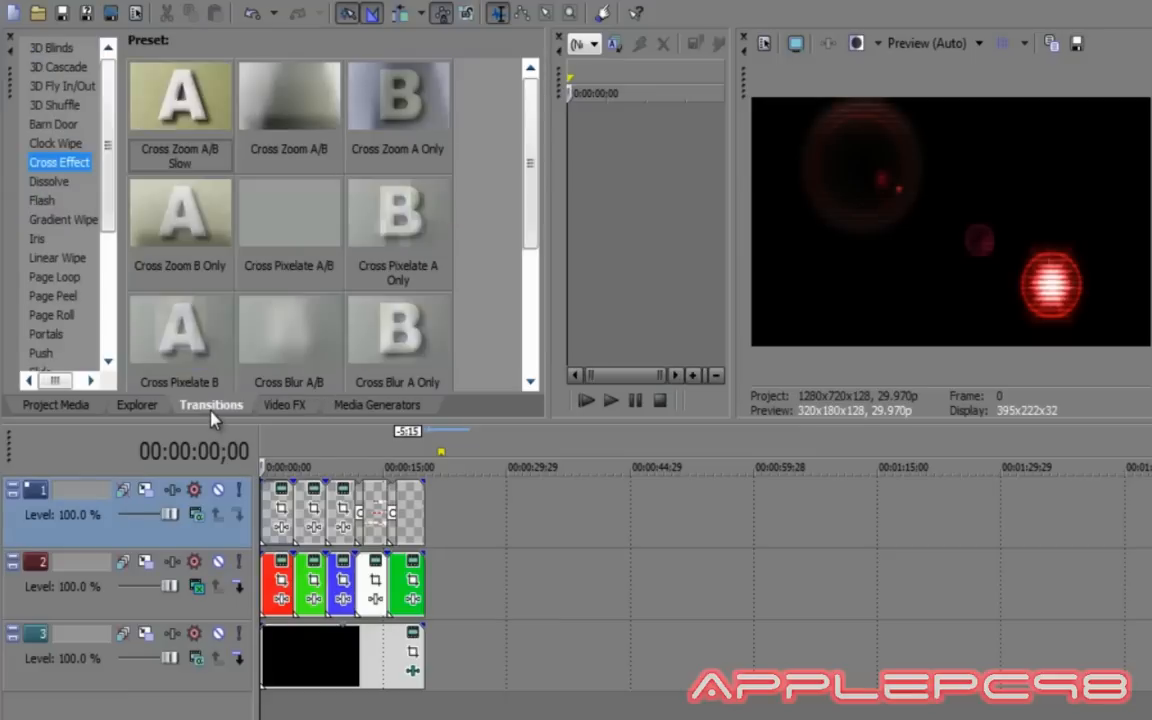
{"action": "left_click", "coordinate": [42, 201]}
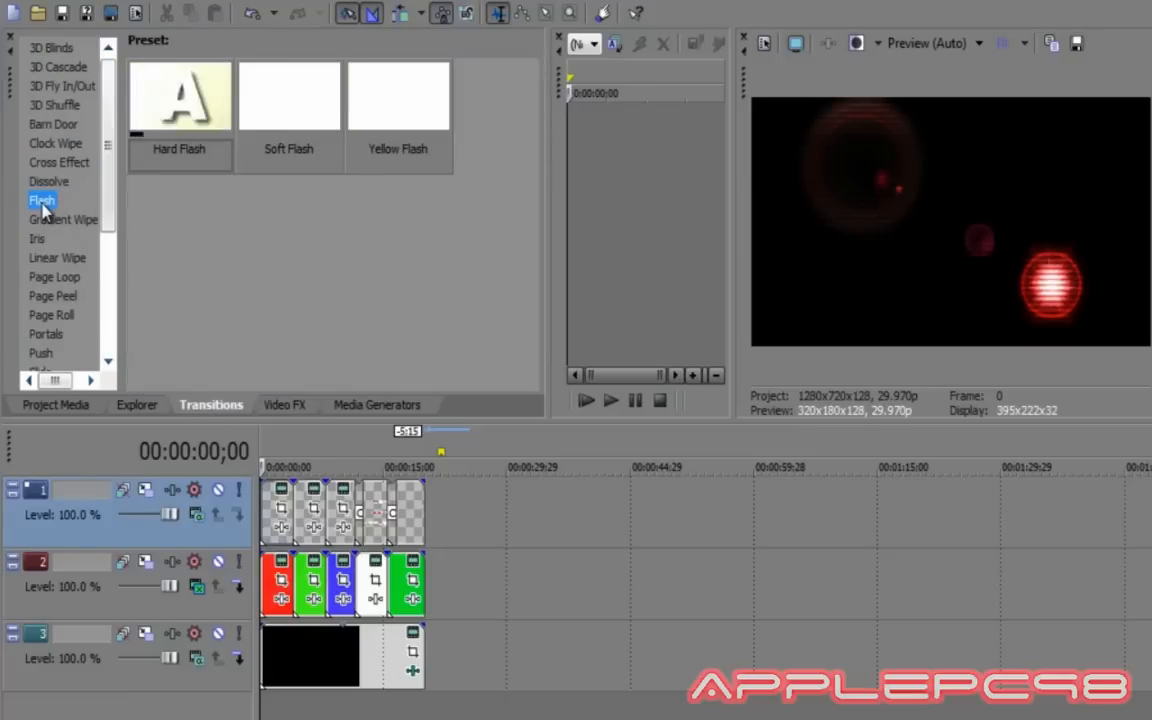
{"action": "left_click_drag", "start_coordinate": [185, 110], "coordinate": [424, 507]}
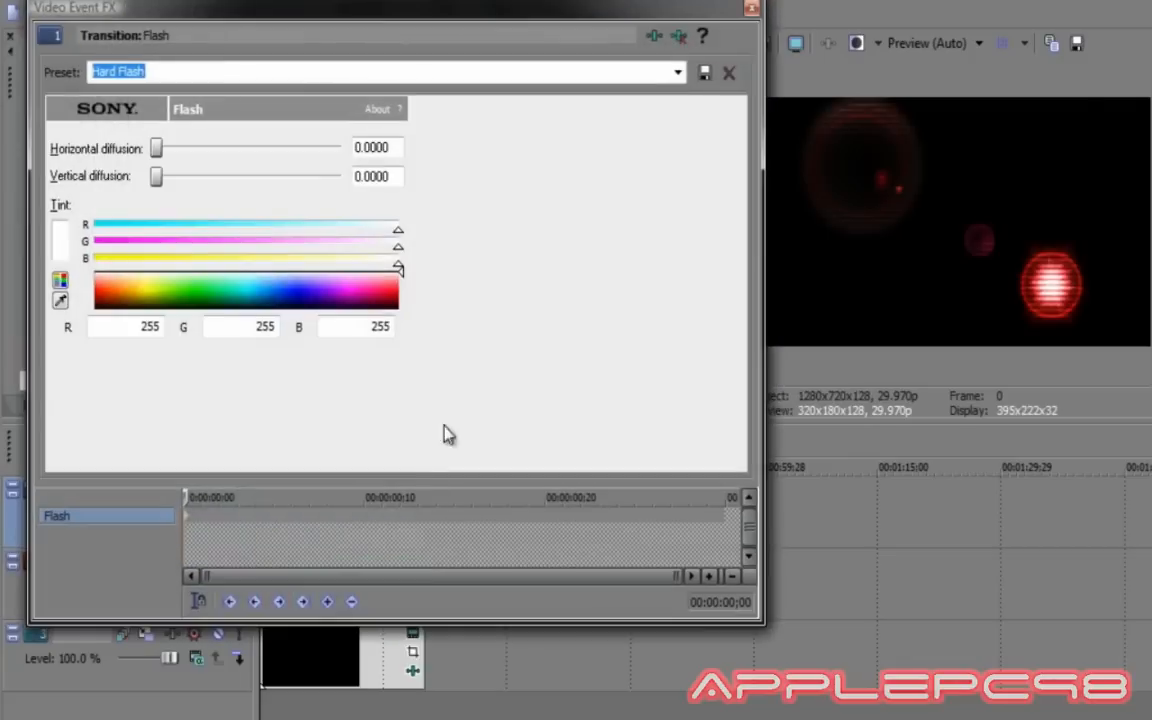
{"action": "left_click", "coordinate": [752, 10]}
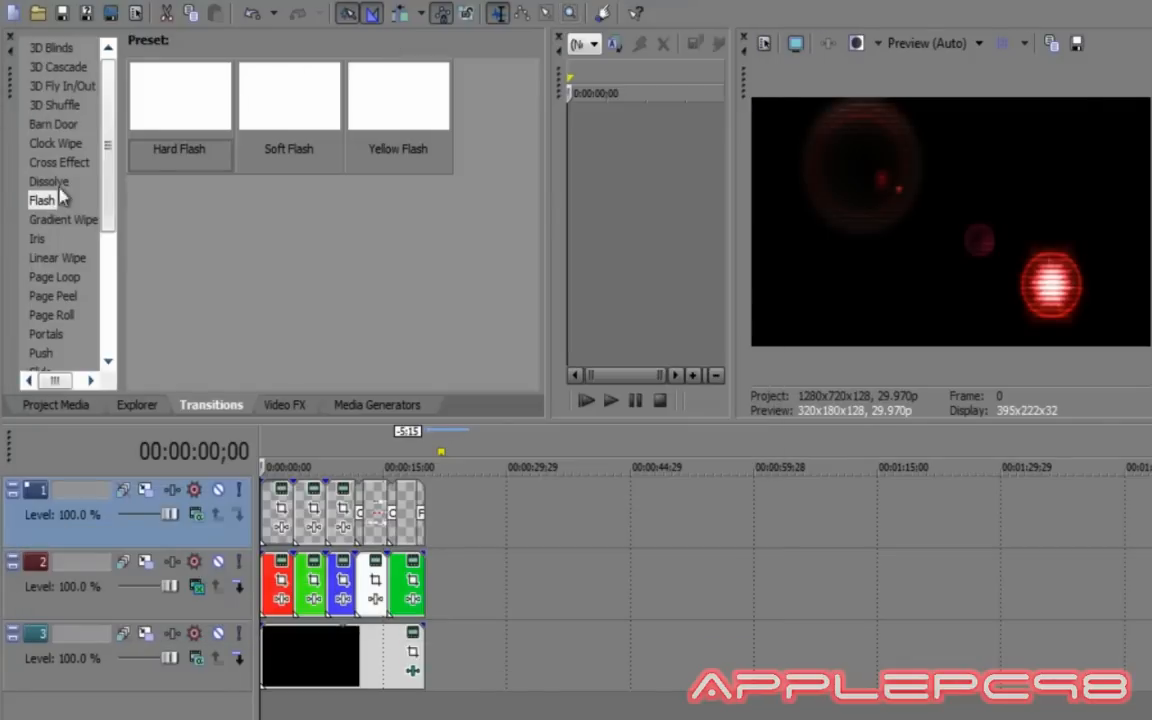
{"action": "left_click_drag", "start_coordinate": [408, 562], "coordinate": [424, 582]}
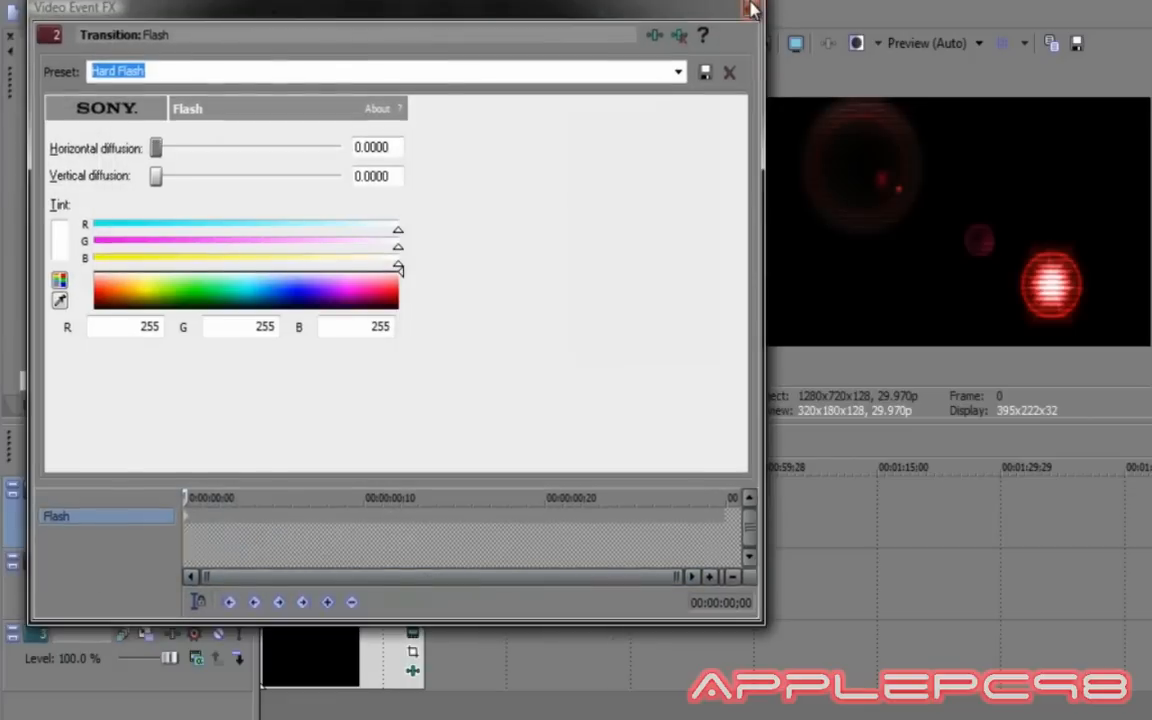
{"action": "left_click", "coordinate": [750, 10]}
{"action": "left_click_drag", "start_coordinate": [134, 159], "coordinate": [420, 647]}
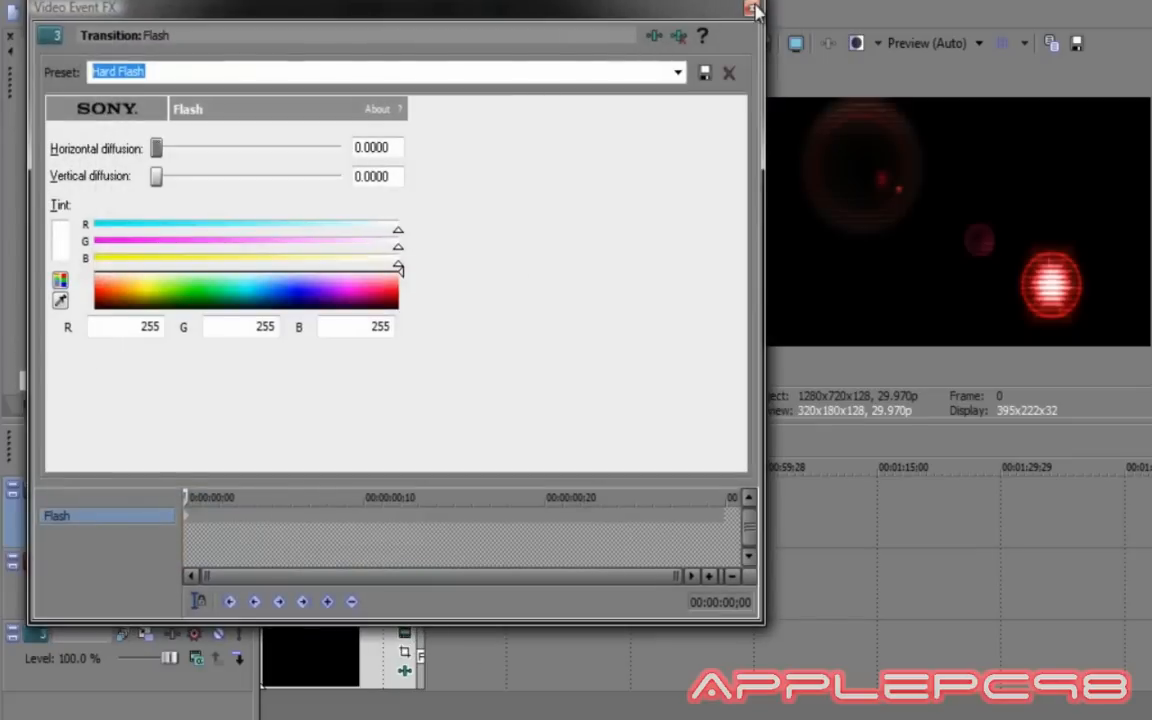
{"action": "left_click", "coordinate": [750, 9]}
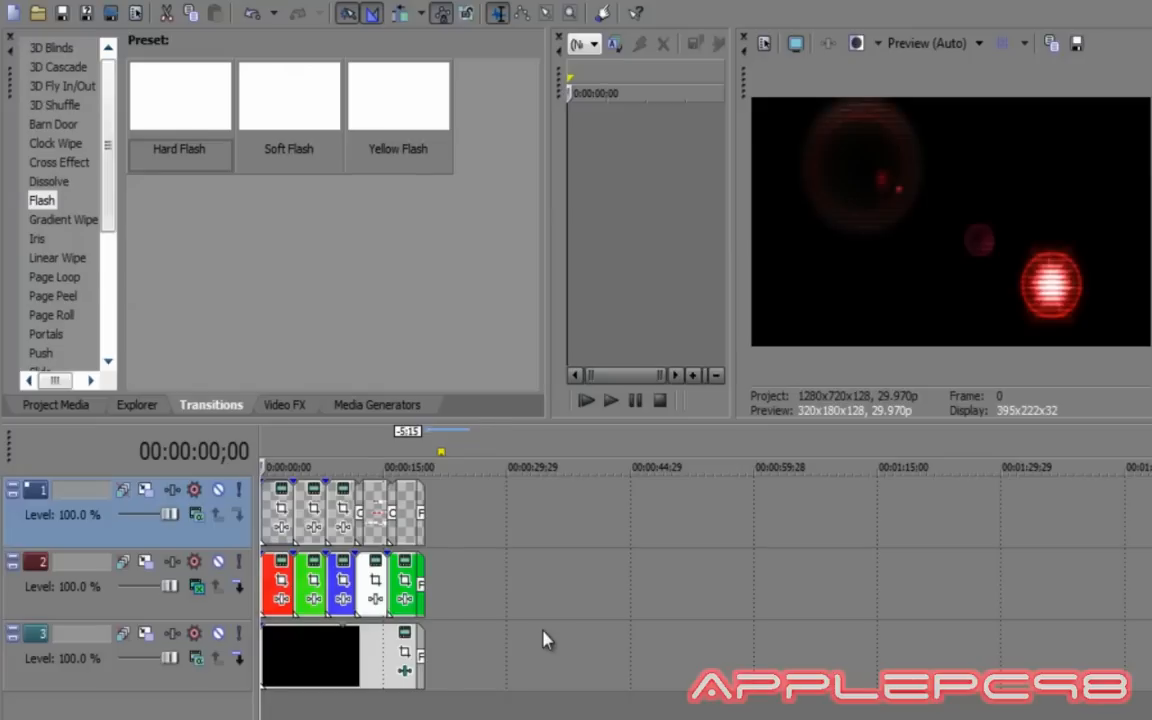
{"action": "scroll", "coordinate": [544, 640], "scroll_direction": "up", "scroll_amount": 1}
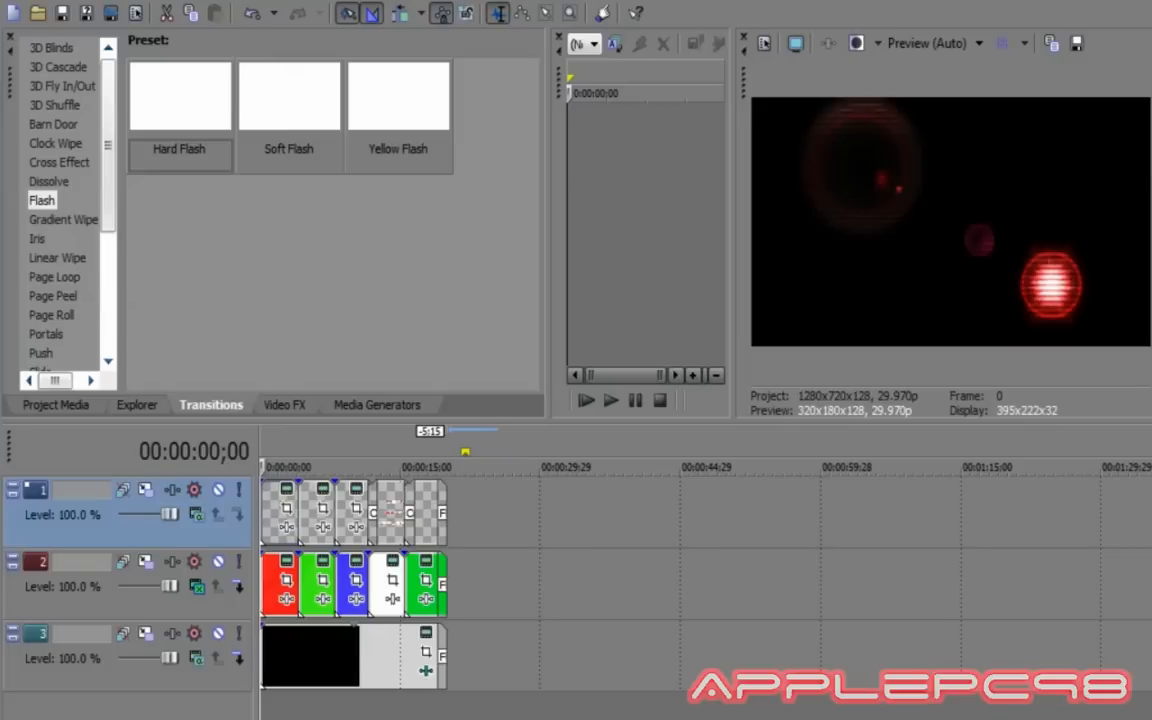
Zoom the timeline in slightly and bring up the File menu.
{"action": "right_click", "coordinate": [1084, 717]}
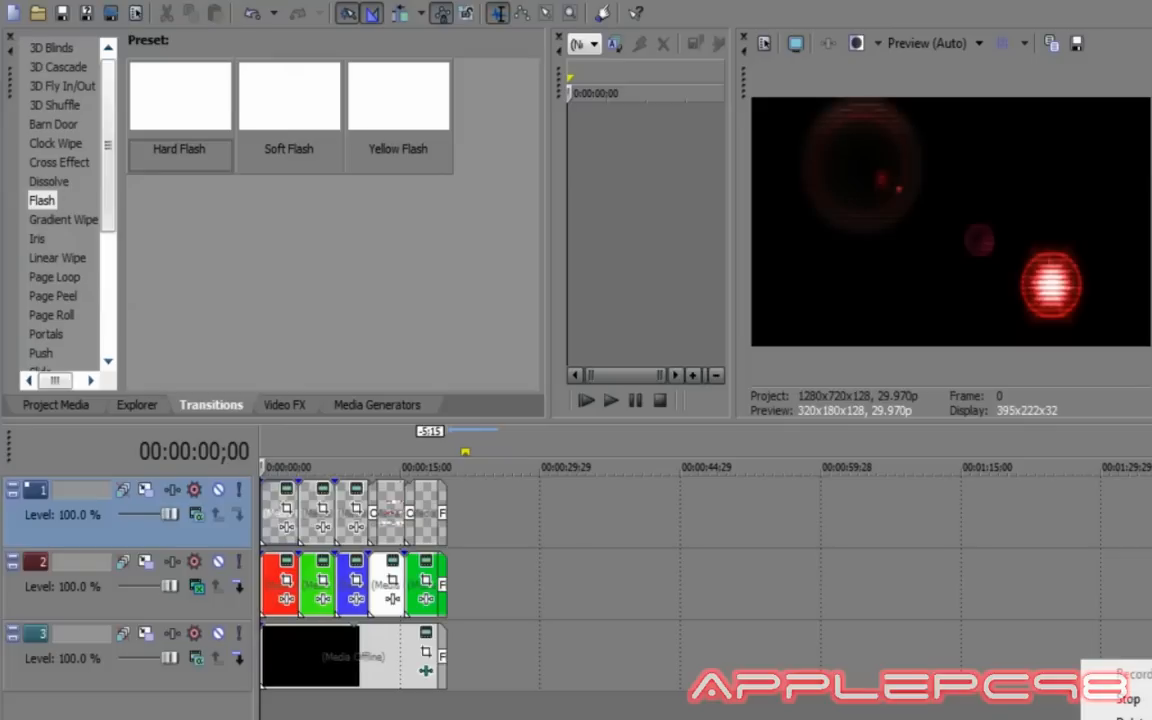
{"action": "left_click", "coordinate": [1128, 699]}
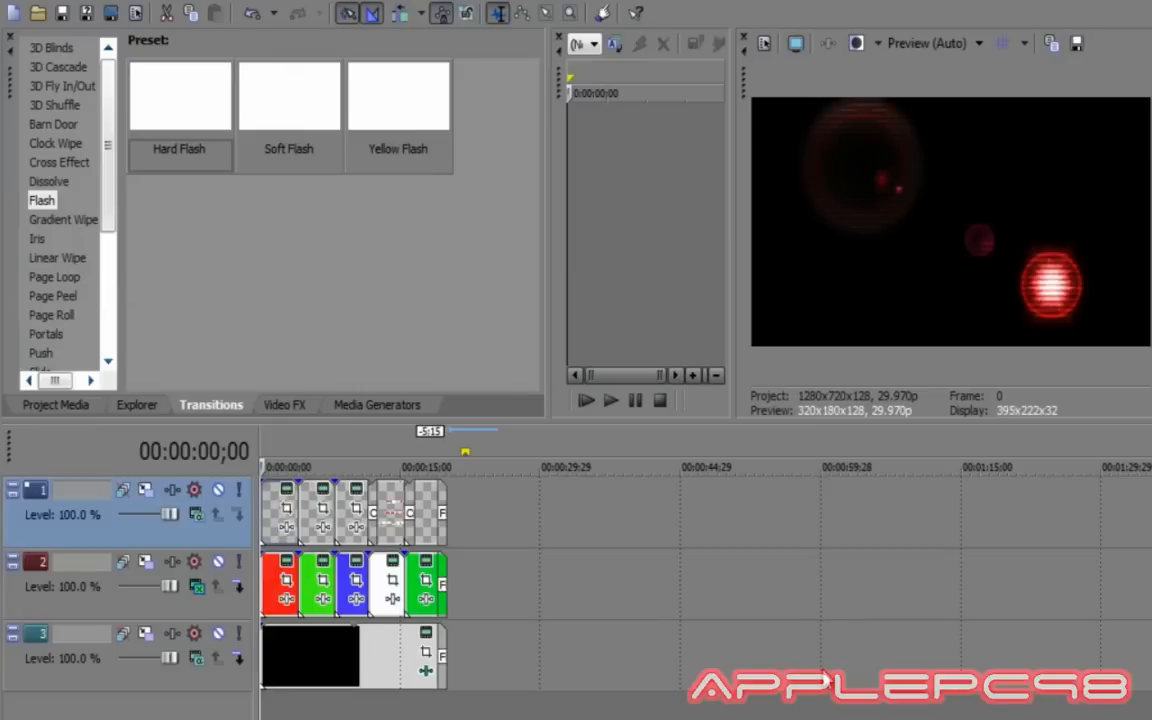
{"action": "left_click", "coordinate": [3, 4]}
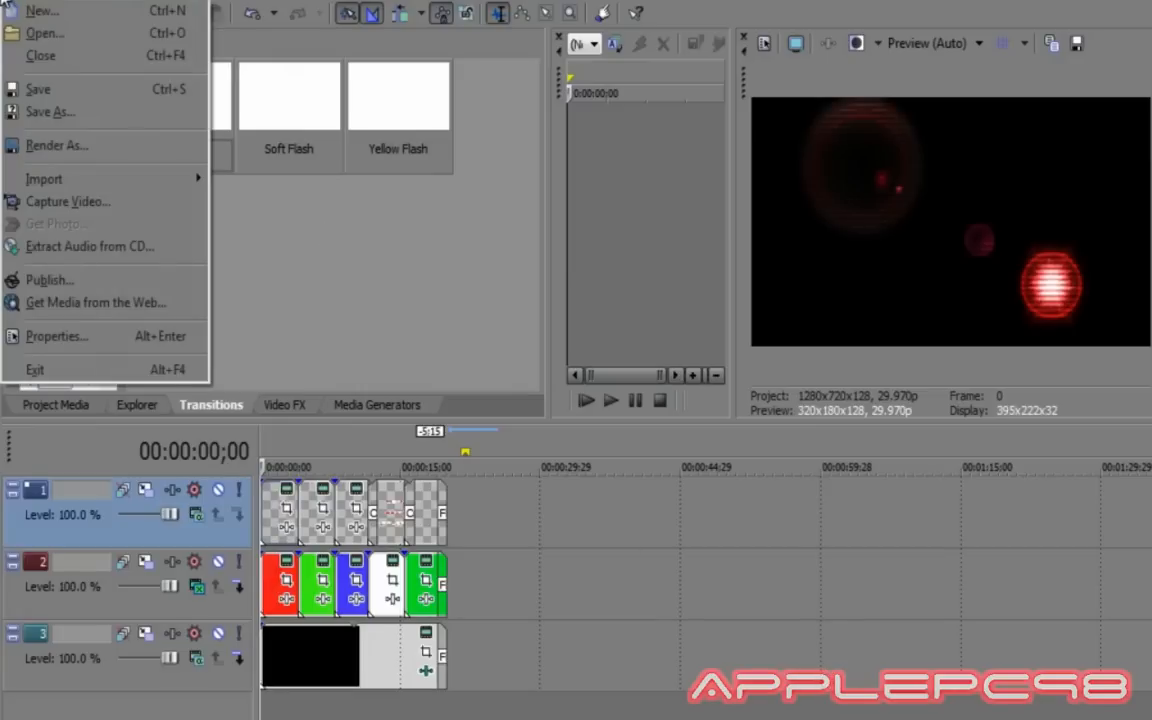
Render the project as 'Example Intro' using the WMV 6 Mbps HD 720-30p template.
{"action": "left_click", "coordinate": [90, 150]}
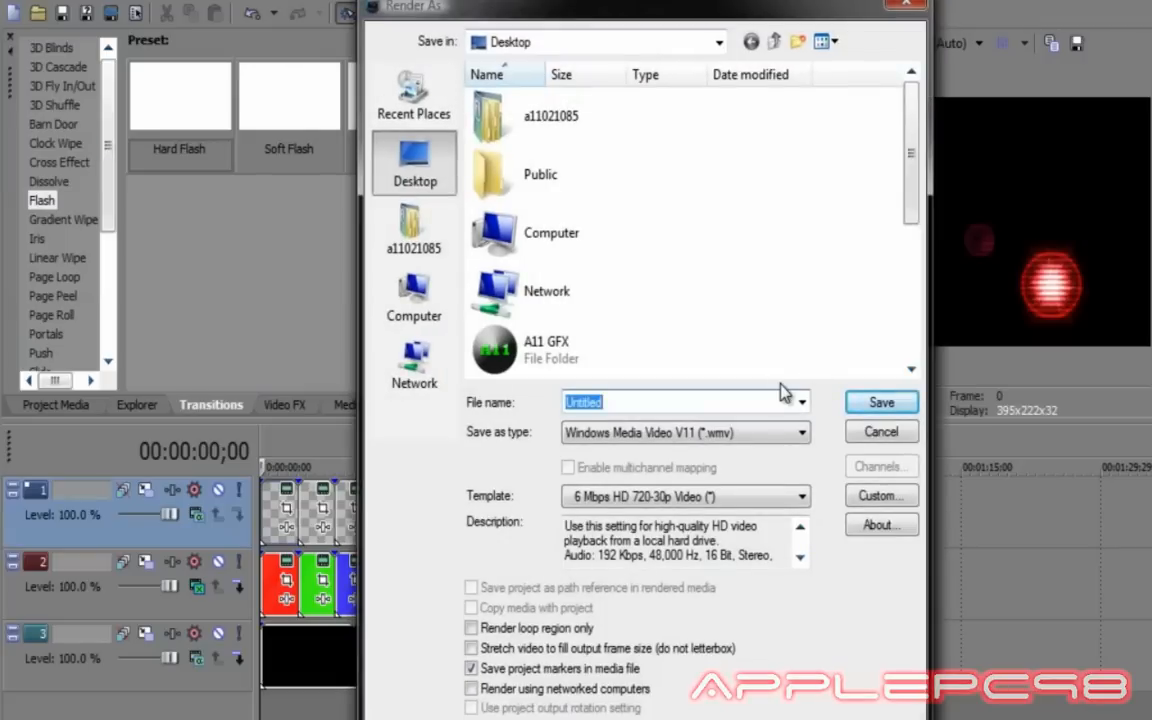
{"action": "type", "text": "i"}
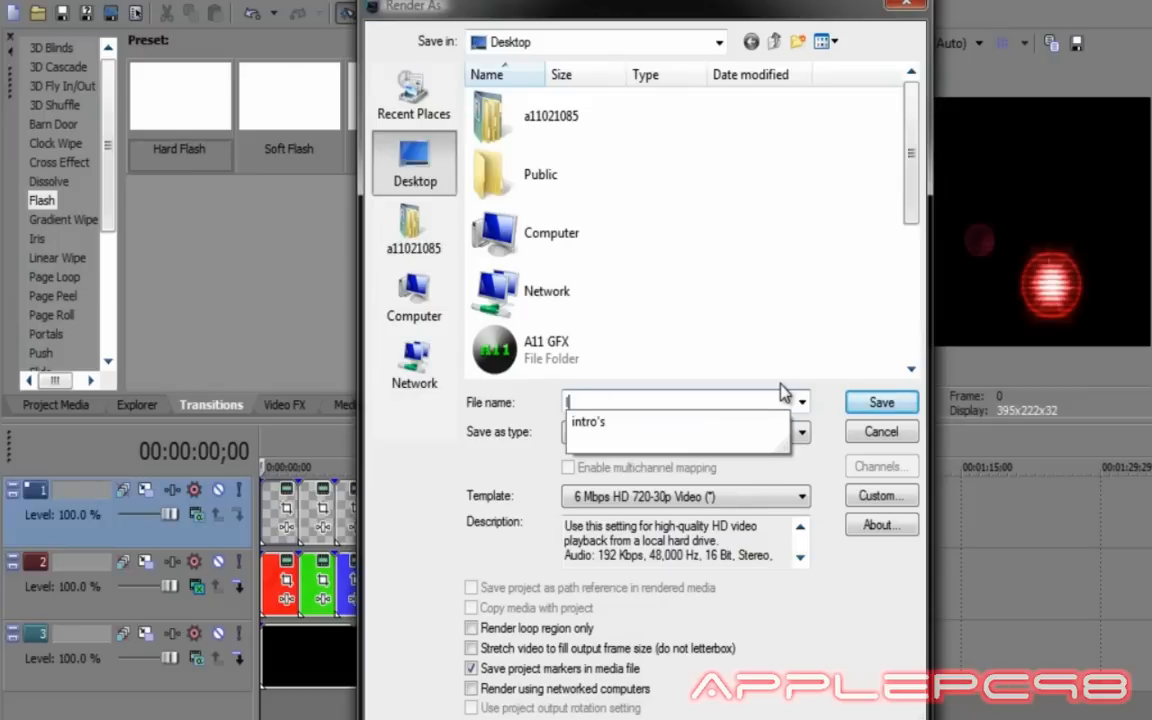
{"action": "key", "text": "BackSpace"}
{"action": "key", "text": "BackSpace"}
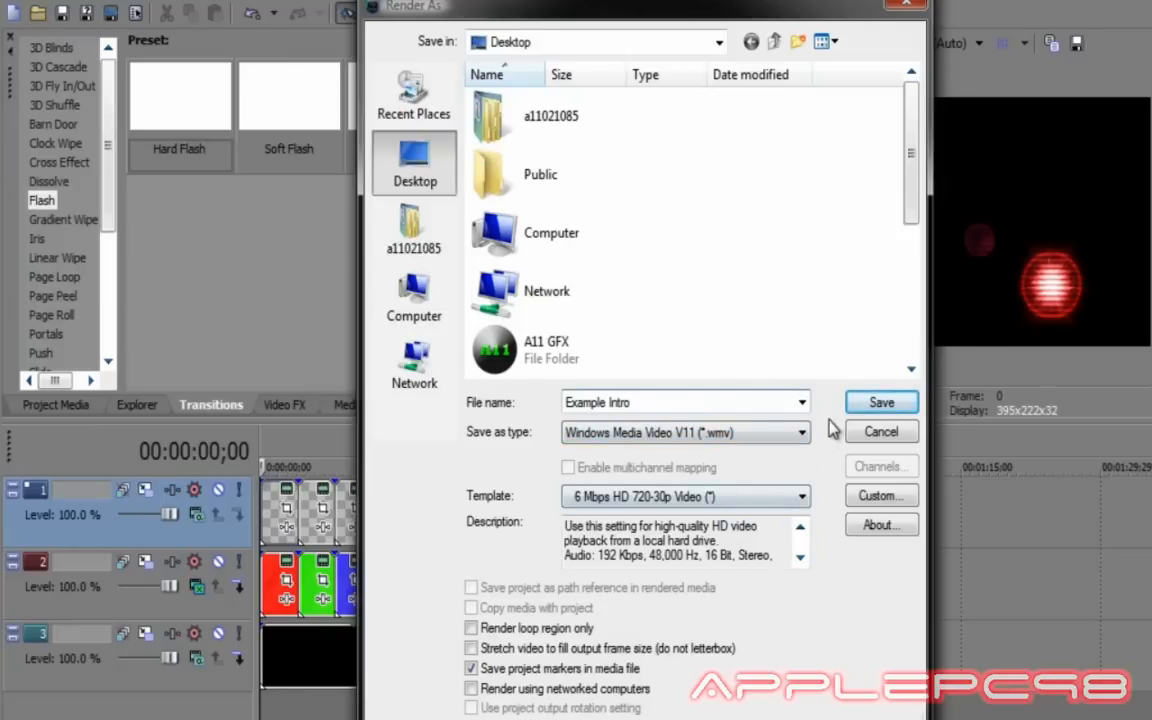
{"action": "left_click", "coordinate": [879, 403]}
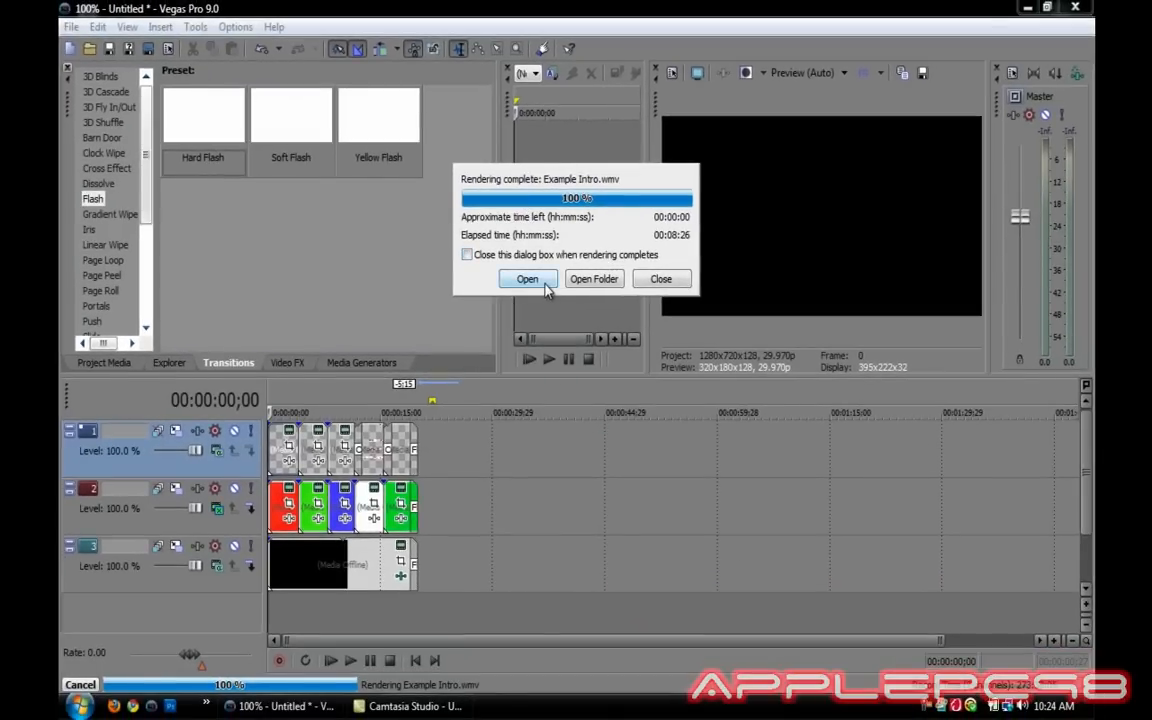
Open the completed Example Intro.wmv from the Rendering complete dialog.
{"action": "left_click", "coordinate": [528, 280]}
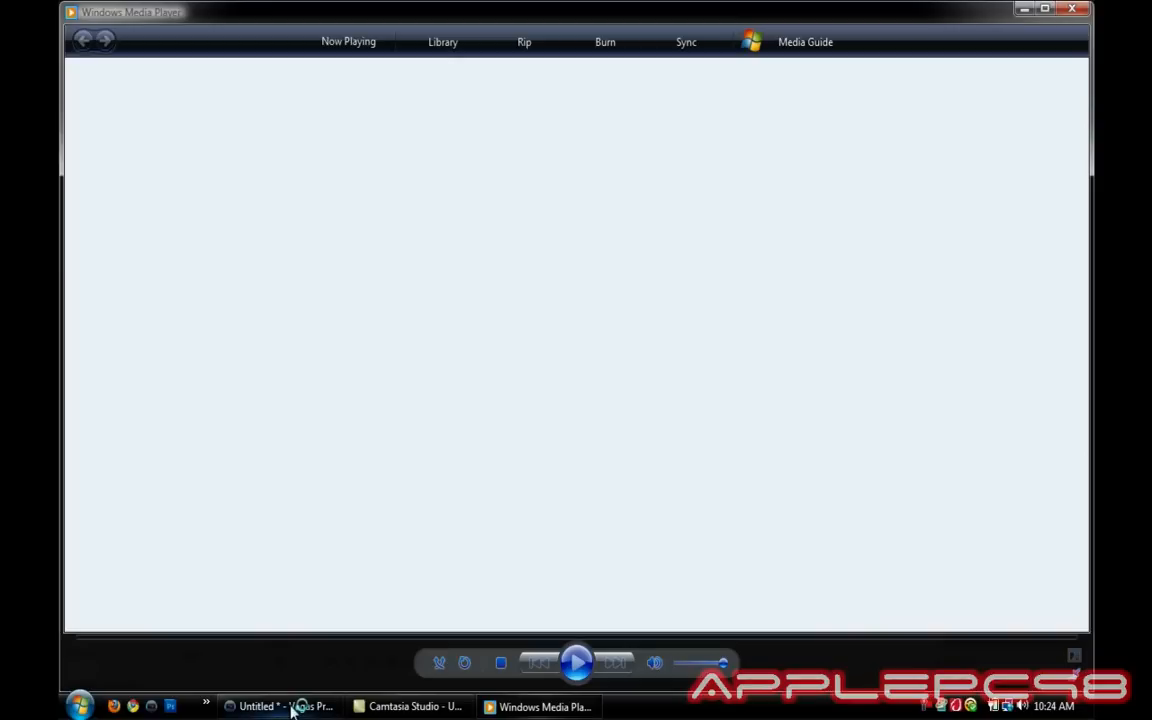
Quit Vegas Pro without saving, then play Example Intro from the beginning in Media Player.
{"action": "mouse_move", "coordinate": [293, 709]}
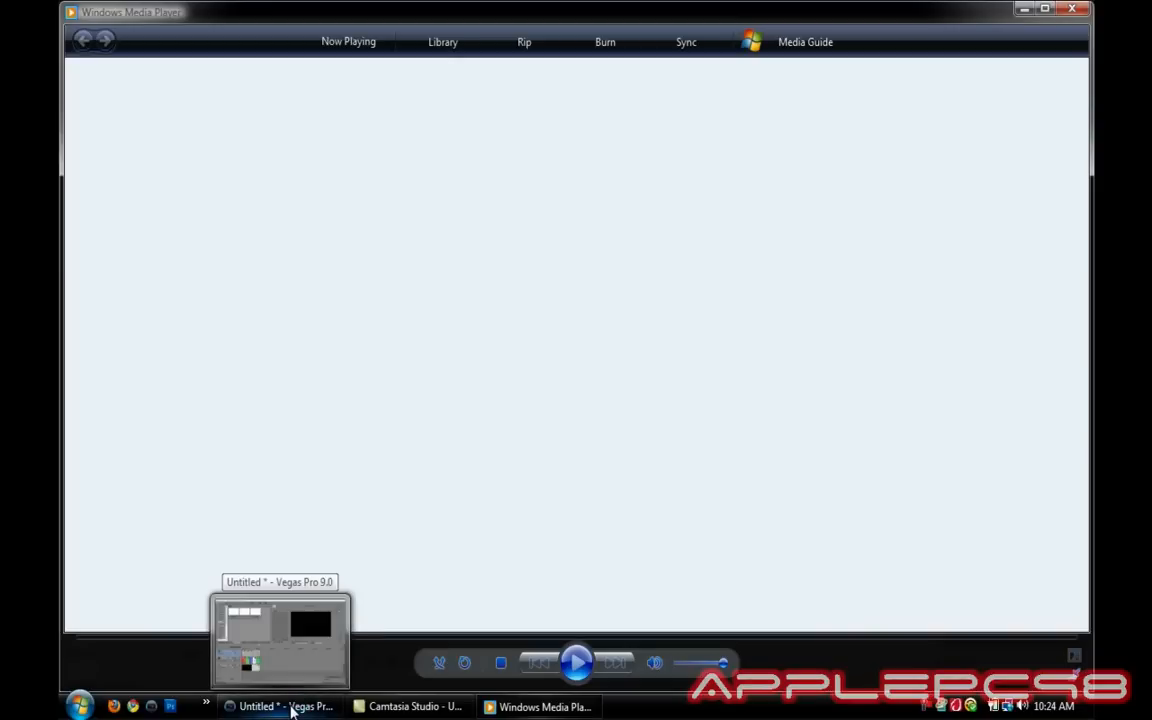
{"action": "left_click", "coordinate": [293, 709]}
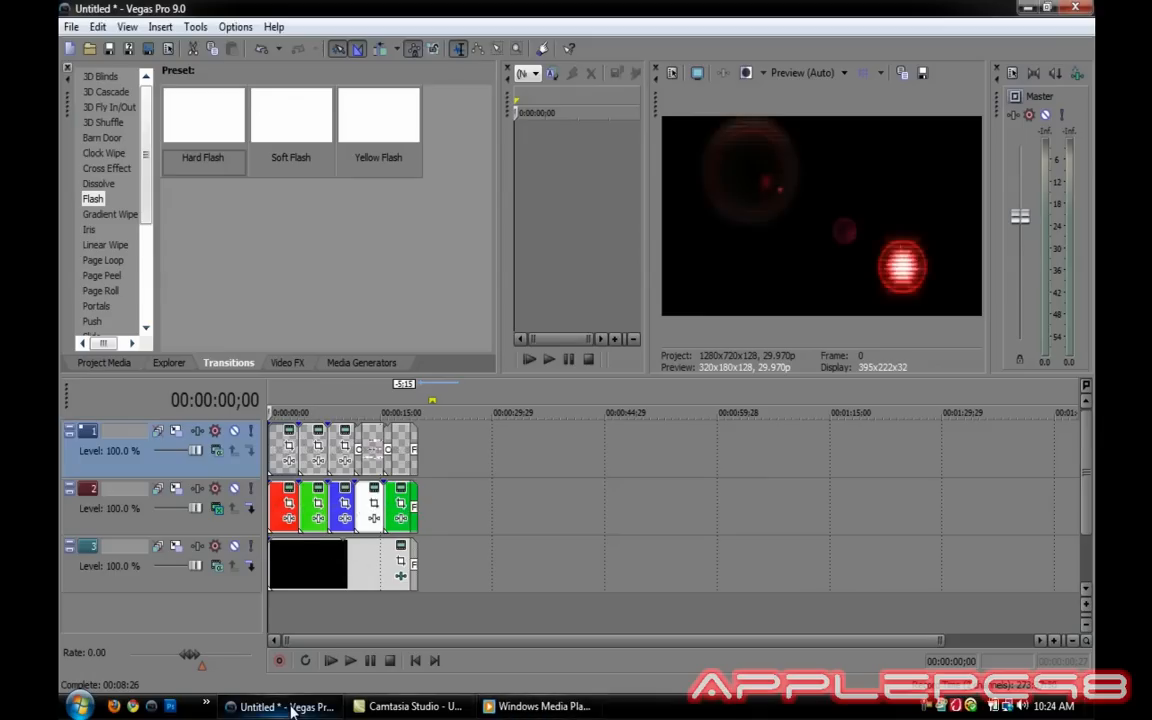
{"action": "left_click", "coordinate": [1068, 8]}
{"action": "left_click", "coordinate": [589, 301]}
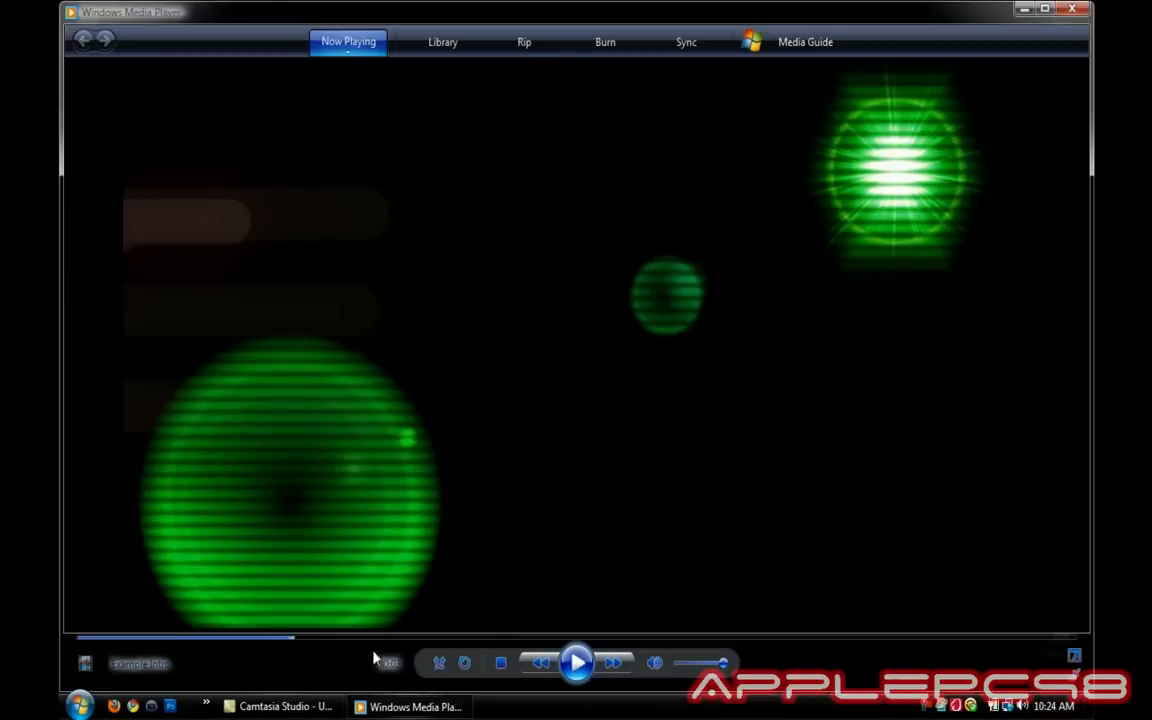
{"action": "left_click", "coordinate": [78, 640]}
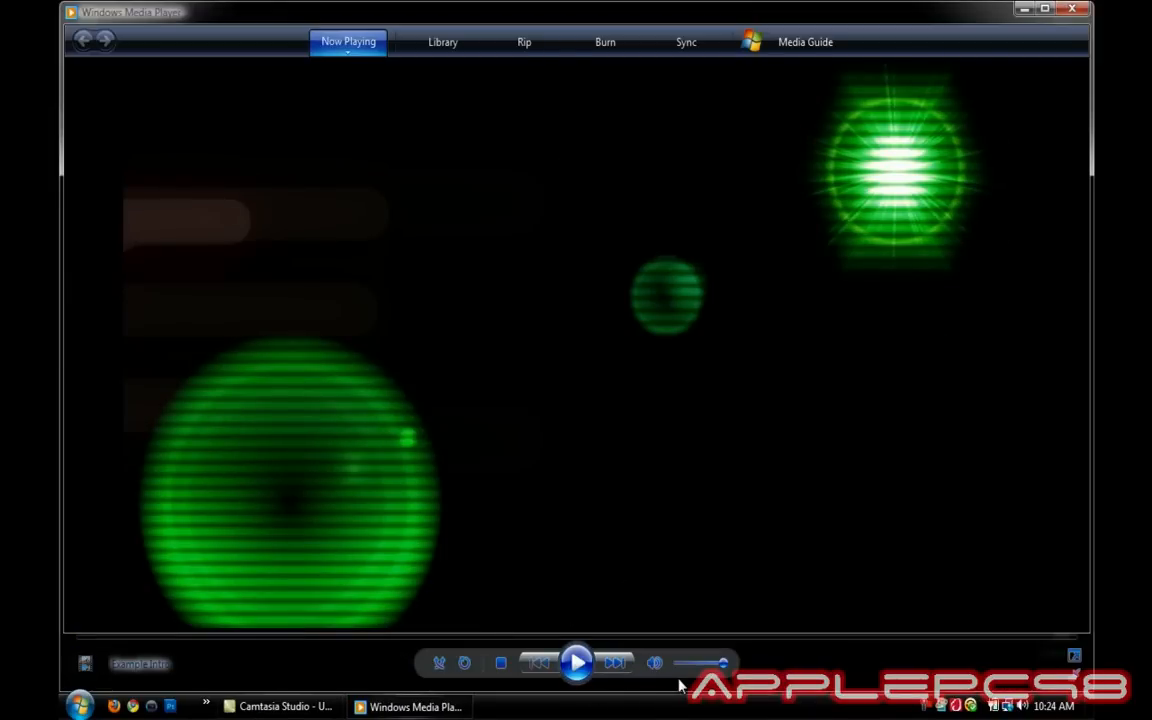
{"action": "left_click", "coordinate": [588, 667]}
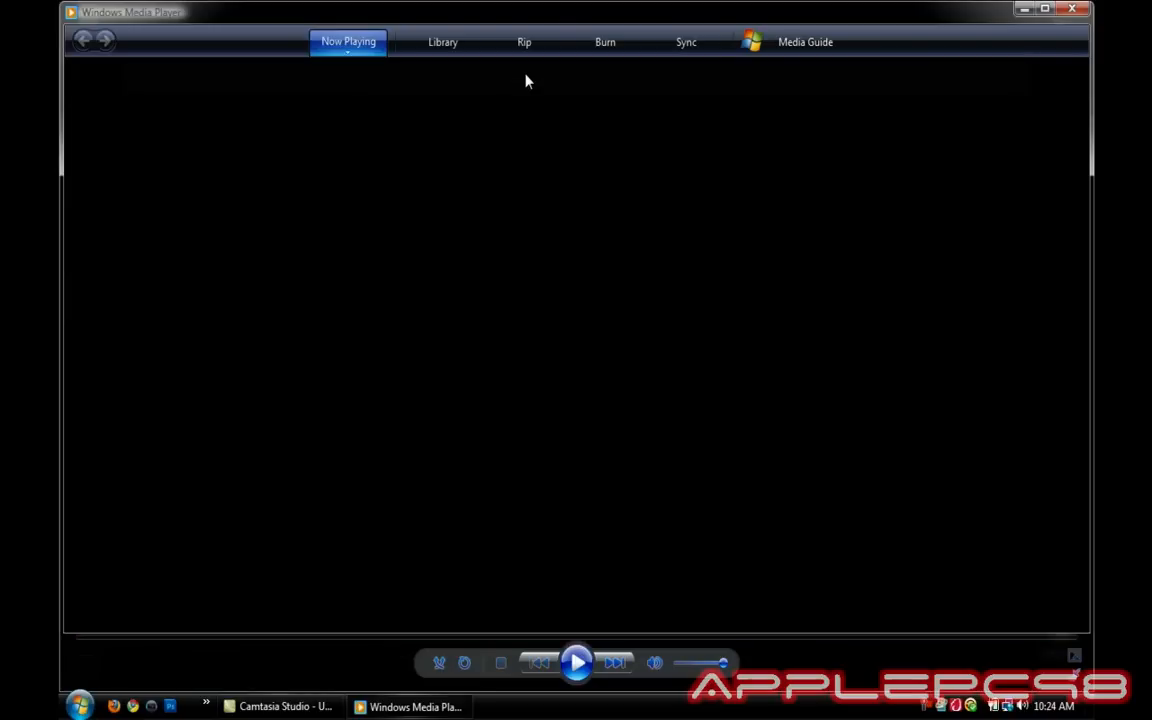
Close Windows Media Player to return to the desktop.
{"action": "double_click", "coordinate": [72, 12]}
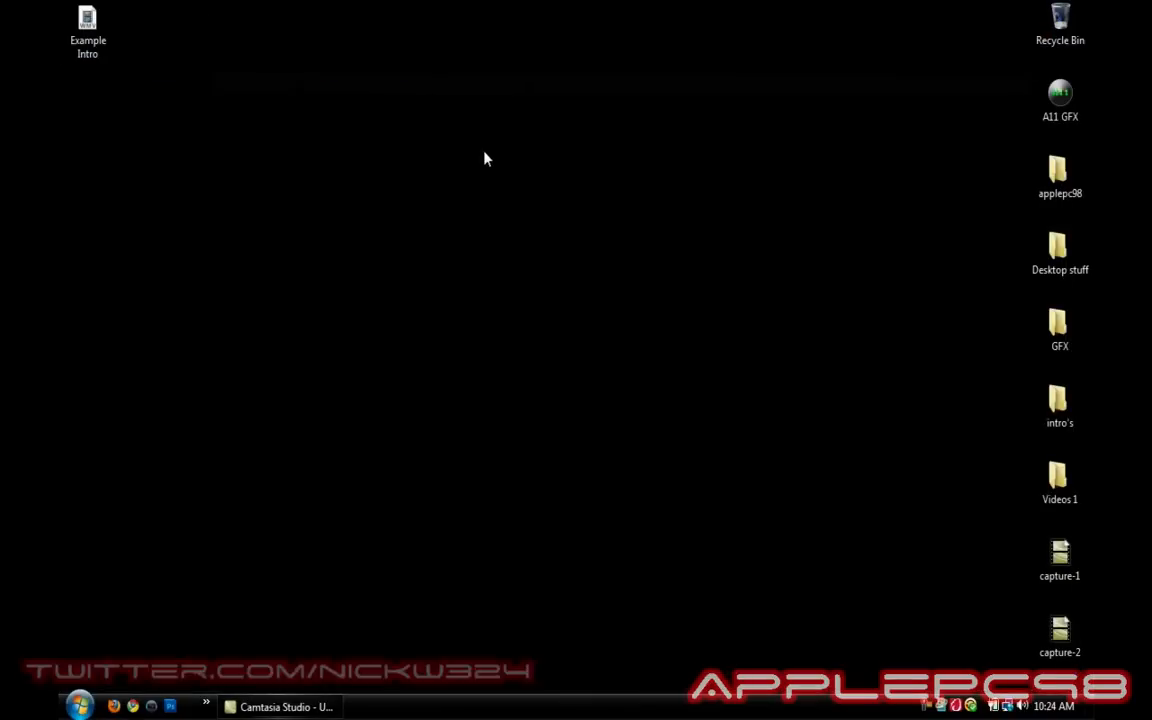